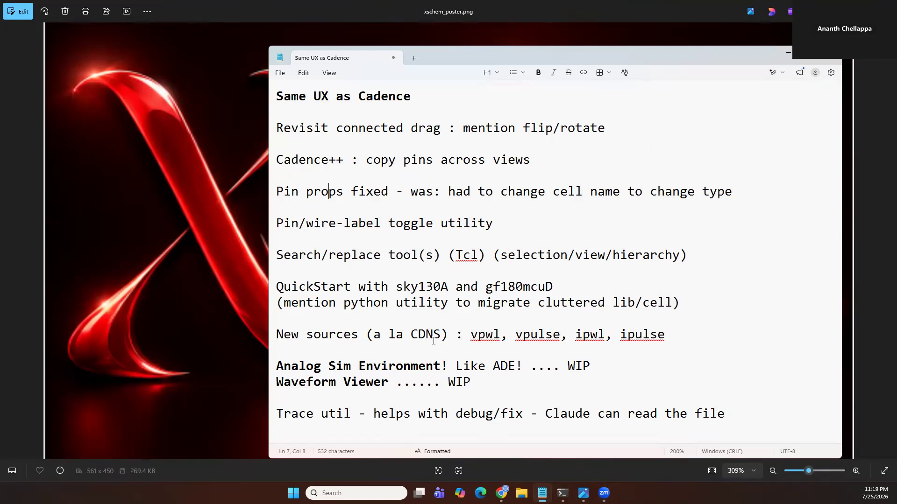
# Highlight the 'Analog Sim Environment' item in the talk notes
pyautogui.moveTo(483, 382); pyautogui.dragTo(420, 370)
pyautogui.click(343, 367)
pyautogui.doubleClick(316, 365)
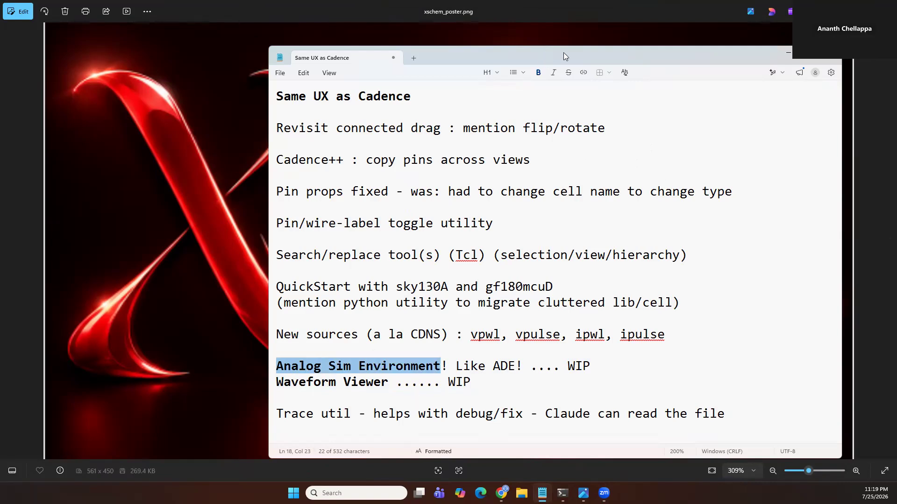
pyautogui.hotkey('alt', 'Tab')
pyautogui.hotkey('alt', 'Tab')
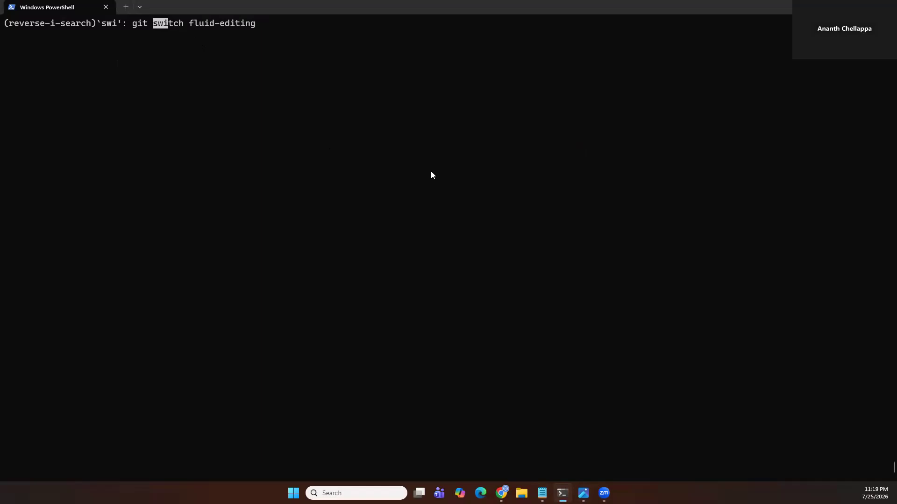
# Cancel the terminal's pending reverse history search and highlight sky130A and gf180mcuD in the notes
pyautogui.hotkey('ctrl', 'c')
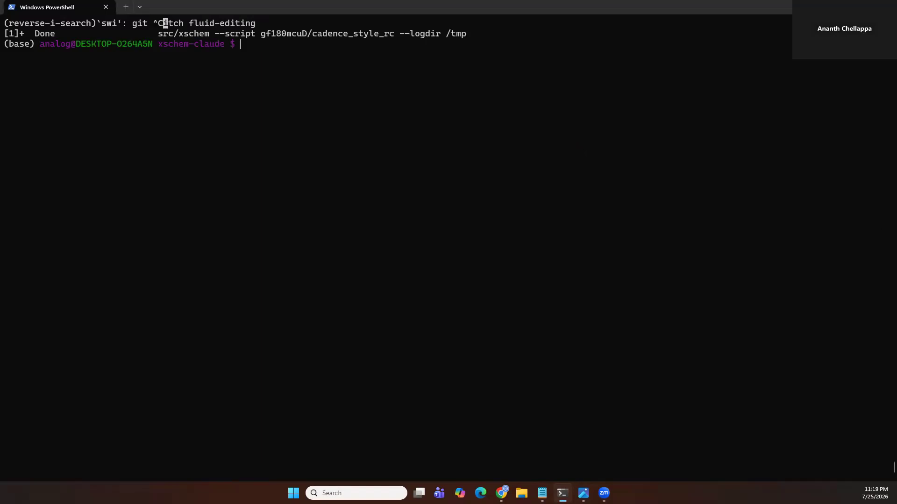
pyautogui.hotkey('alt', 'Tab')
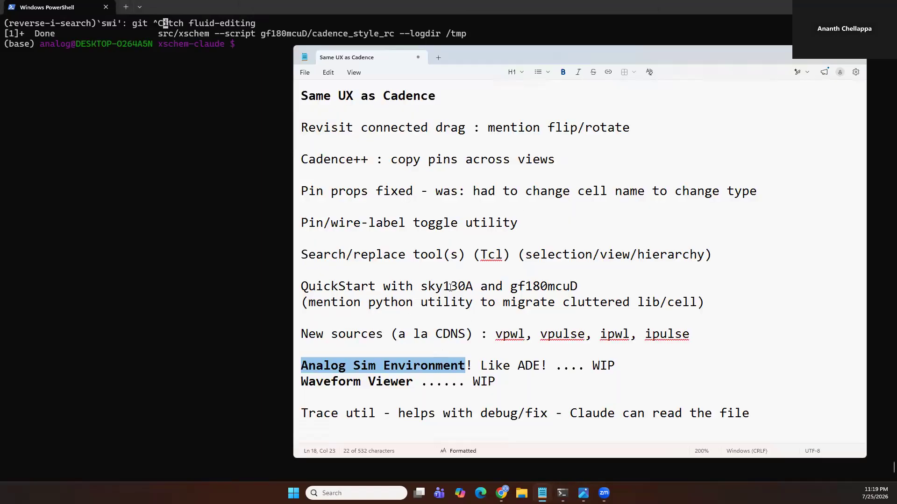
pyautogui.doubleClick(450, 287)
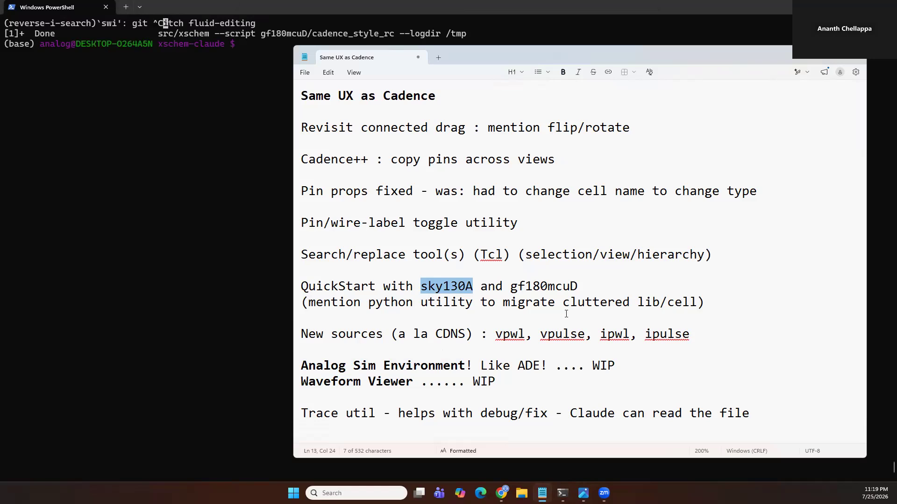
pyautogui.doubleClick(550, 284)
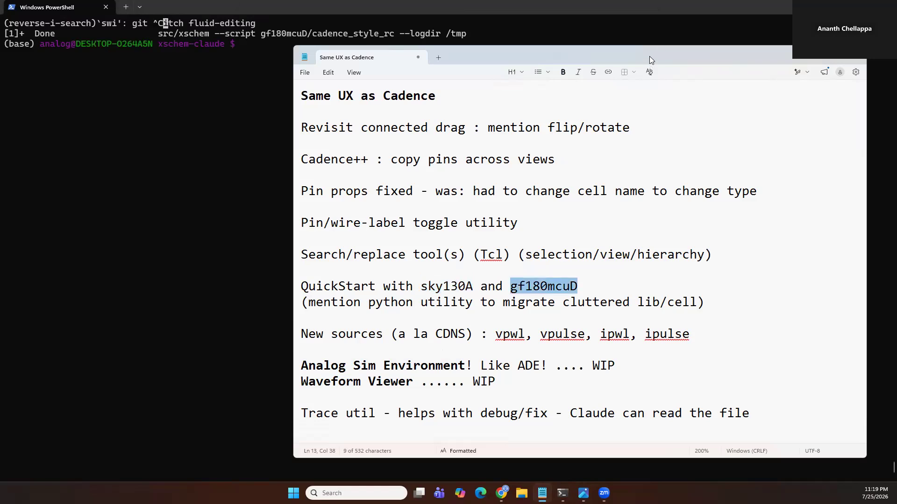
# Rerun the previous xschem launch command with the gf180mcuD cadence_style_rc script from the terminal
pyautogui.hotkey('alt', 'Tab')
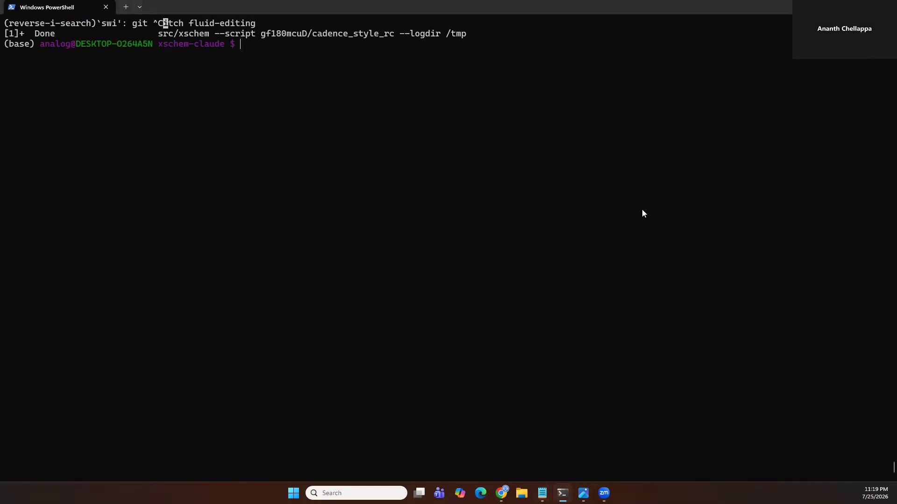
pyautogui.press('Up')
pyautogui.press('Return')
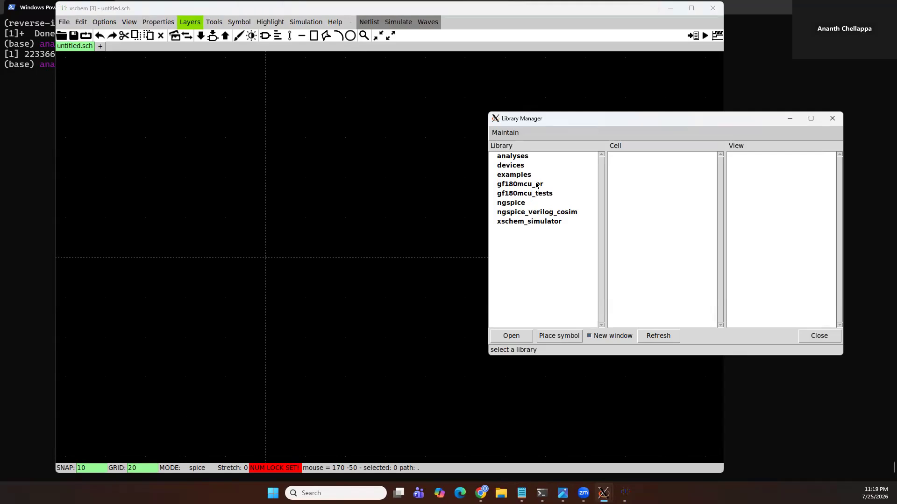
# Open the test_nfet_TRAN cell from the gf180mcu_tests library in the Library Manager
pyautogui.click(537, 186)
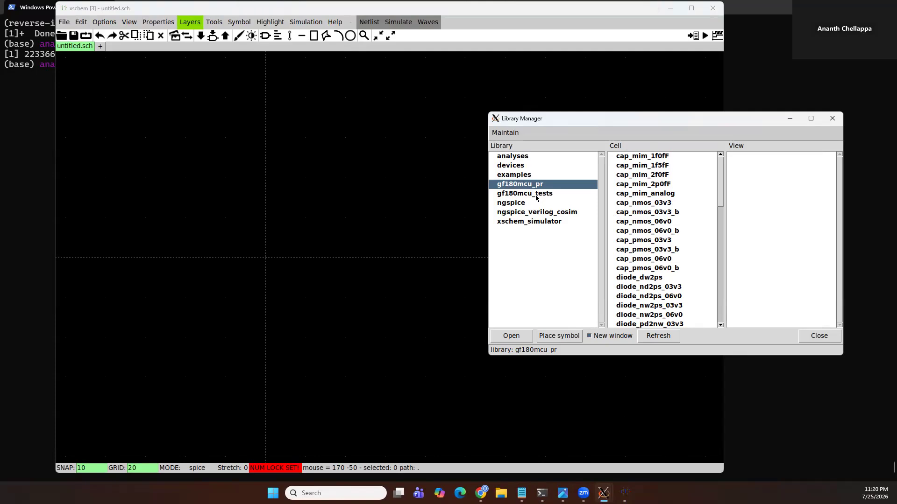
pyautogui.click(536, 196)
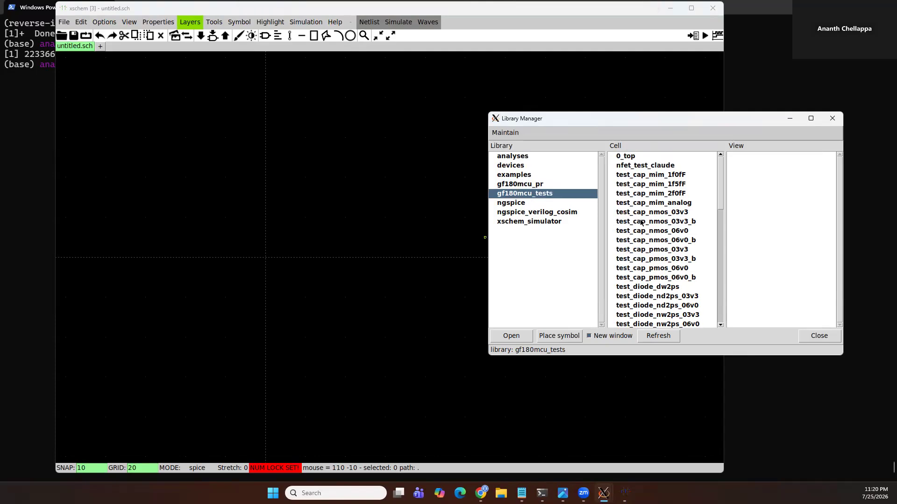
pyautogui.scroll(-10, 685, 219)
pyautogui.scroll(3, 675, 254)
pyautogui.scroll(2, 675, 254)
pyautogui.doubleClick(663, 250)
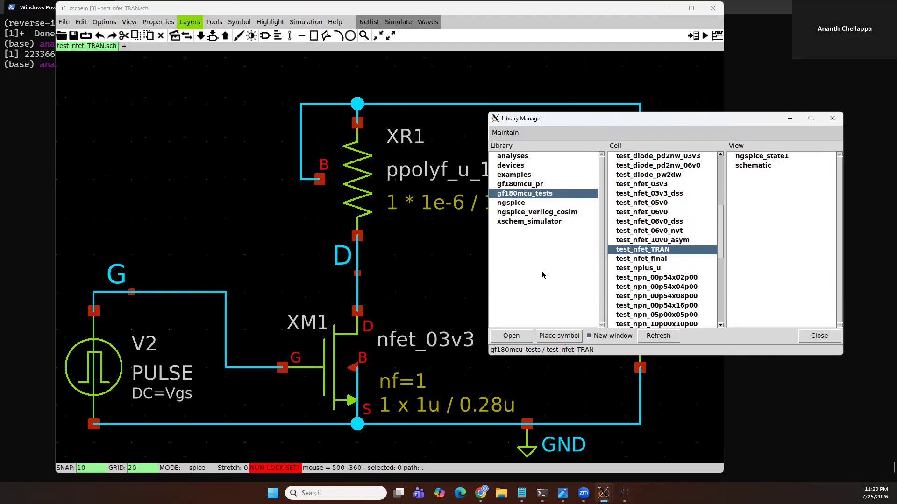
# Close the test_nfet_TRAN schematic and reopen it through its schematic view in the Library Manager
pyautogui.click(413, 273)
pyautogui.hotkey('ctrl', 'w')
pyautogui.click(769, 285)
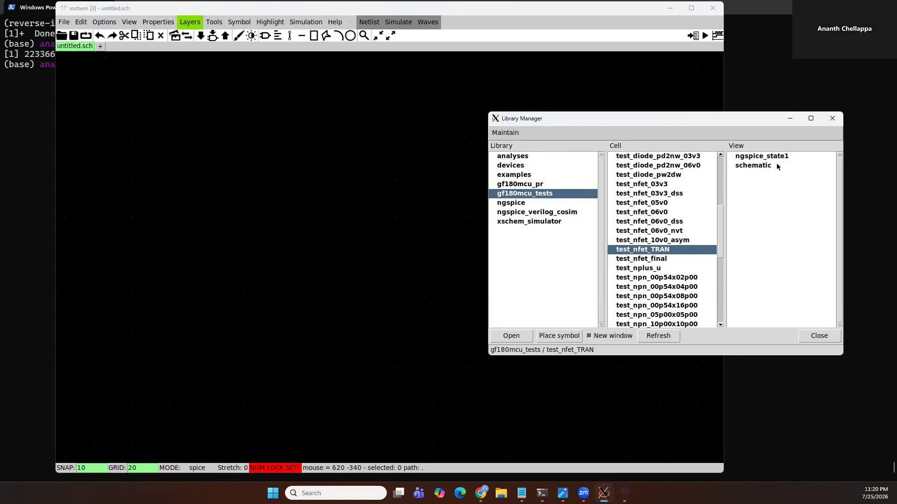
pyautogui.click(340, 232)
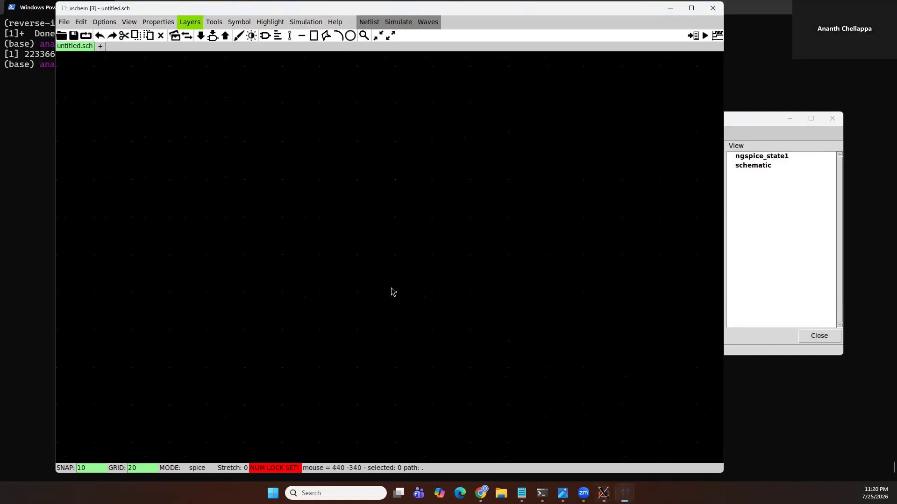
pyautogui.click(772, 221)
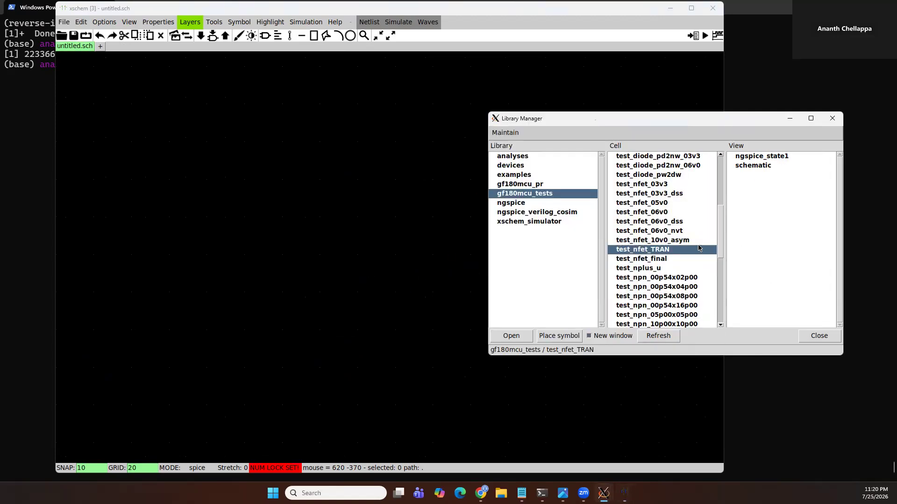
pyautogui.doubleClick(753, 167)
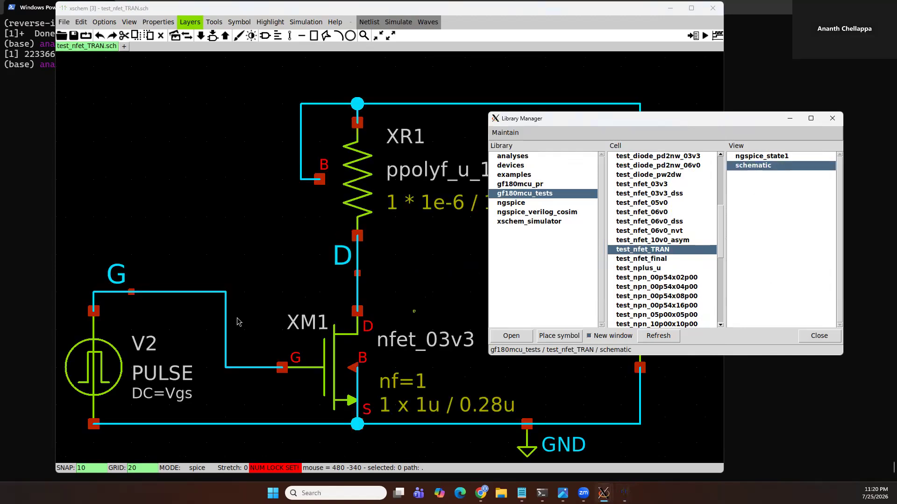
# Try dragging resistor XR1 and its labels upward, then cancel the move
pyautogui.click(260, 203)
pyautogui.scroll(-2, 284, 263)
pyautogui.hotkey('alt', 'Tab')
pyautogui.click(391, 393)
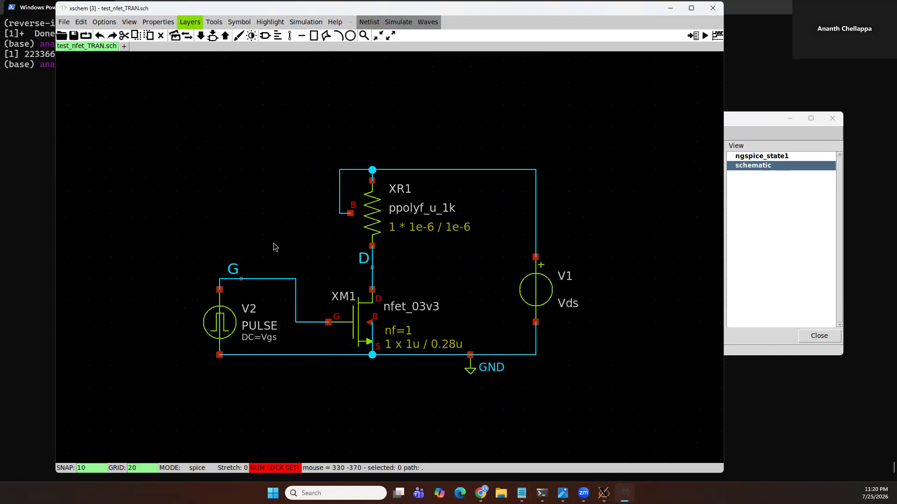
pyautogui.moveTo(295, 139); pyautogui.dragTo(438, 257)
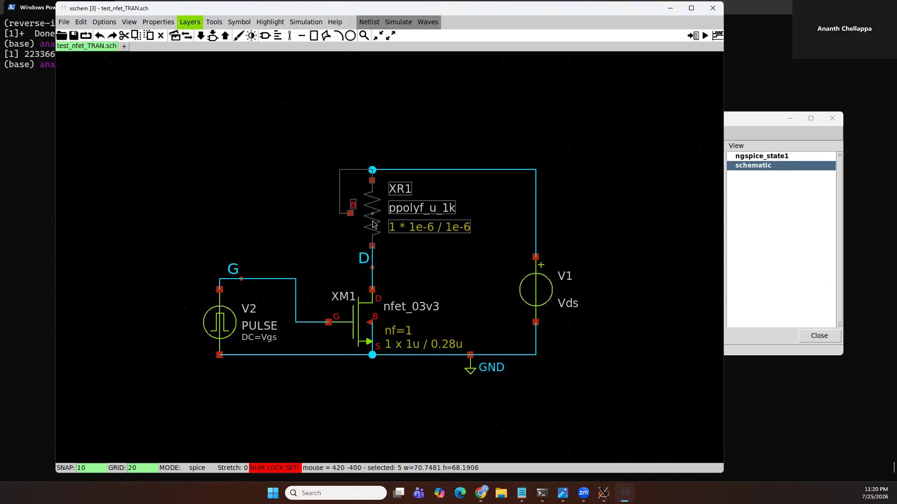
pyautogui.moveTo(370, 222); pyautogui.dragTo(377, 184)
pyautogui.press('Escape')
# Select resistor XR1 with its labels again, nudge it, and rotate it three times
pyautogui.moveTo(295, 140); pyautogui.dragTo(418, 264)
pyautogui.moveTo(369, 219)
pyautogui.mouseDown()
pyautogui.moveTo(331, 145)
pyautogui.moveTo(380, 187)
pyautogui.moveTo(357, 175)
pyautogui.moveTo(381, 171)
pyautogui.moveTo(356, 170)
pyautogui.moveTo(384, 186)
pyautogui.moveTo(370, 228)
pyautogui.mouseUp()
pyautogui.hotkey('shift', 'r')
pyautogui.hotkey('shift', 'r')
pyautogui.hotkey('shift', 'r')
pyautogui.hotkey('shift', 'r')
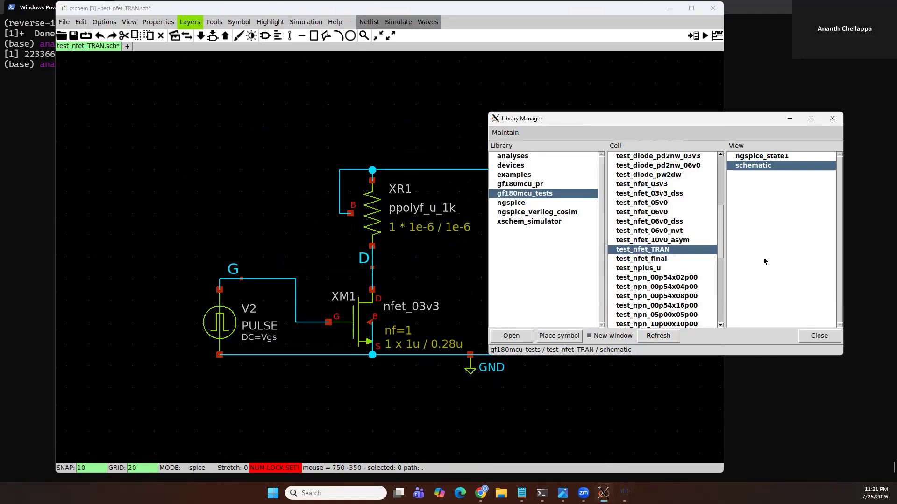
# Launch the Analog Sim Environment (ASE-L) for the current schematic
pyautogui.click(660, 233)
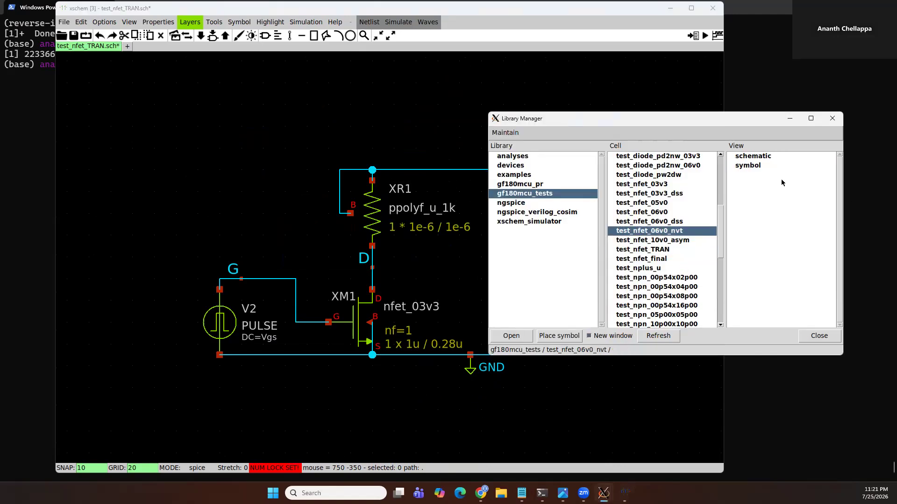
pyautogui.click(441, 404)
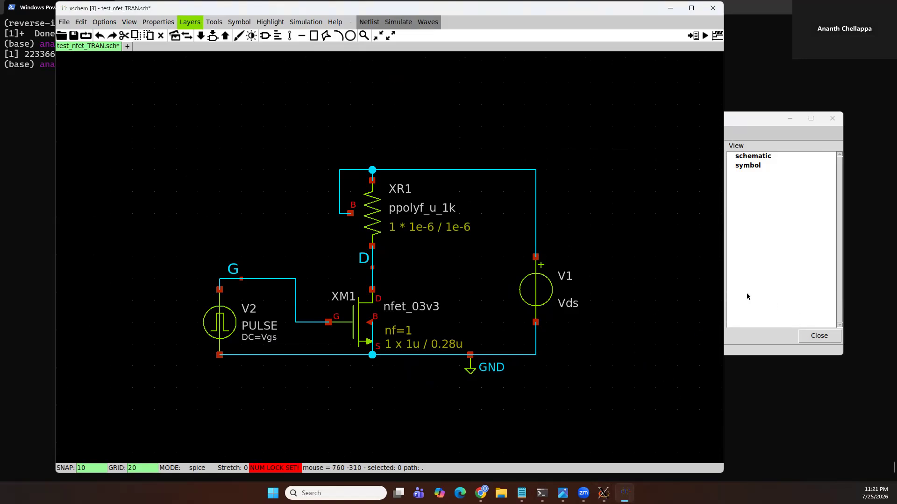
pyautogui.click(560, 399)
pyautogui.click(317, 23)
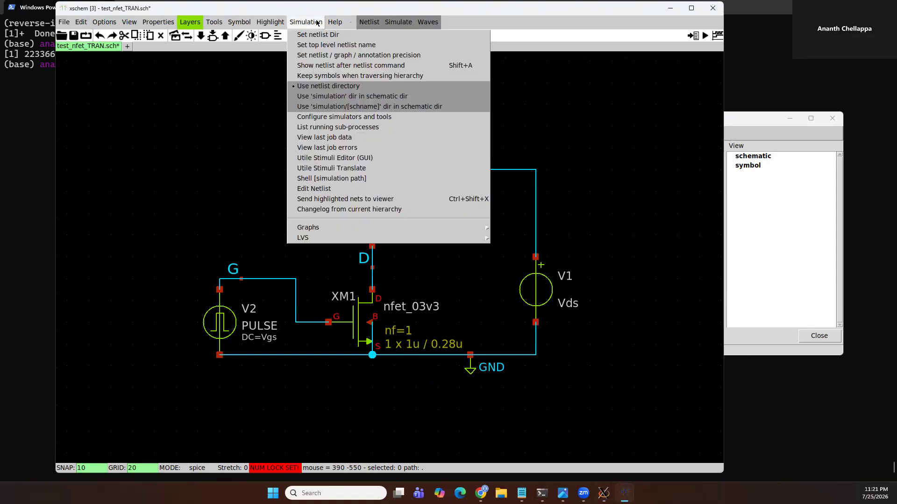
pyautogui.moveTo(214, 21)
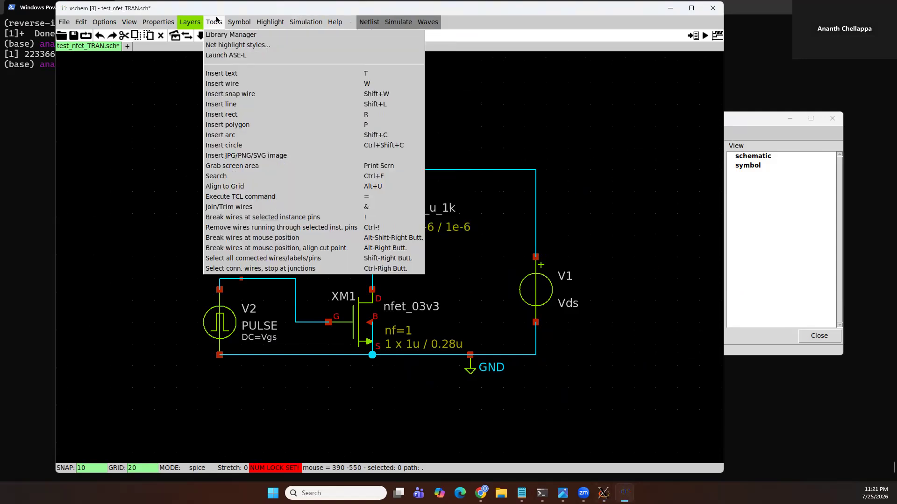
pyautogui.click(226, 55)
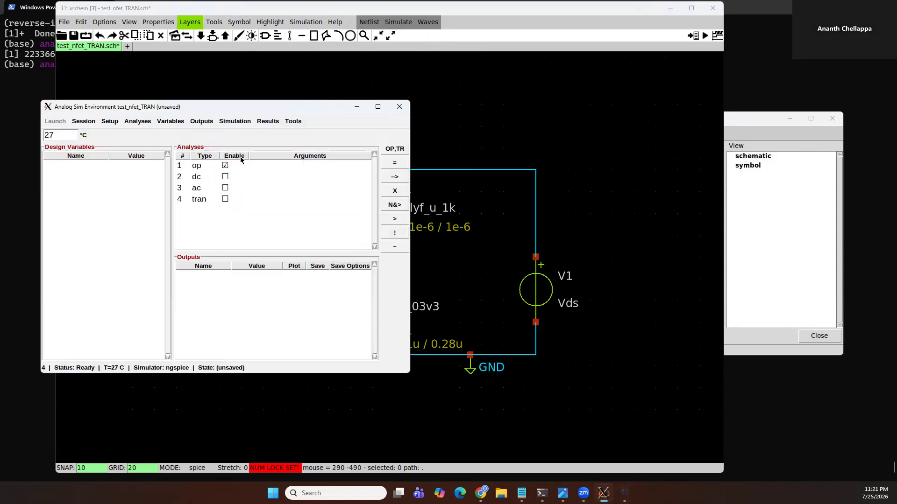
# Load the ngspice_state1 simulation state of gf180mcu_tests / test_nfet_TRAN into the sim environment session
pyautogui.click(87, 122)
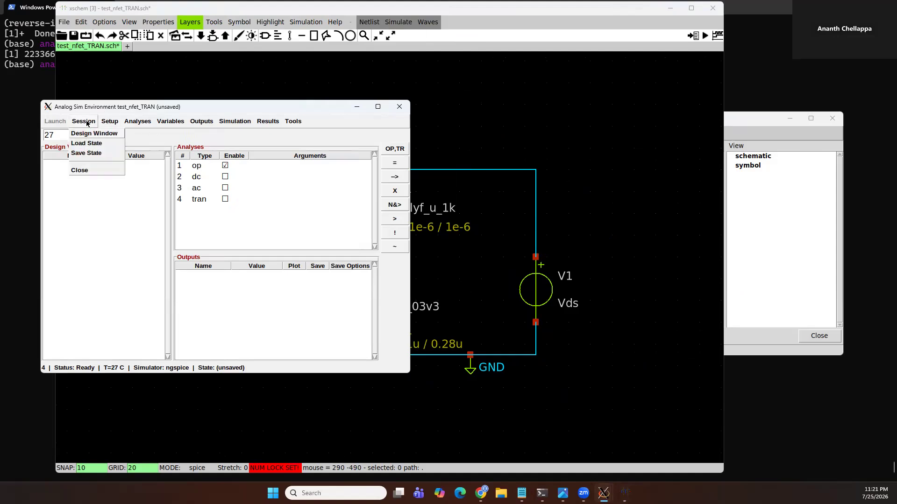
pyautogui.click(90, 147)
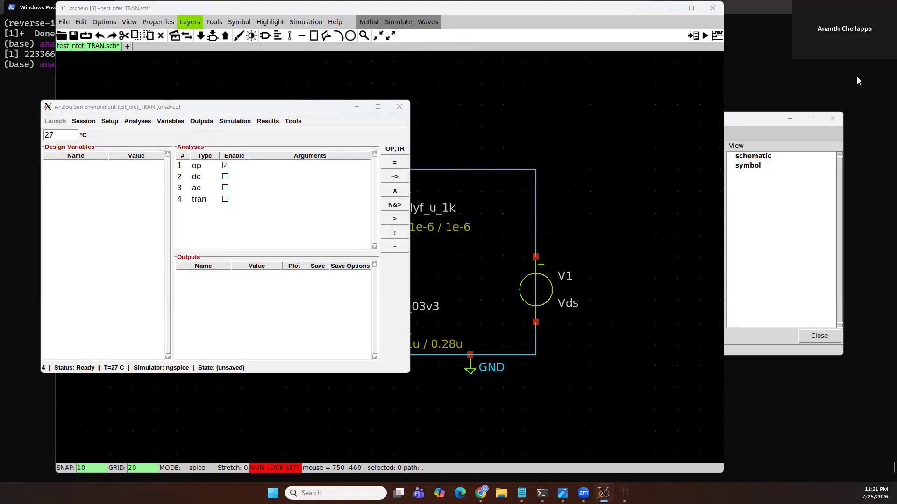
pyautogui.click(465, 194)
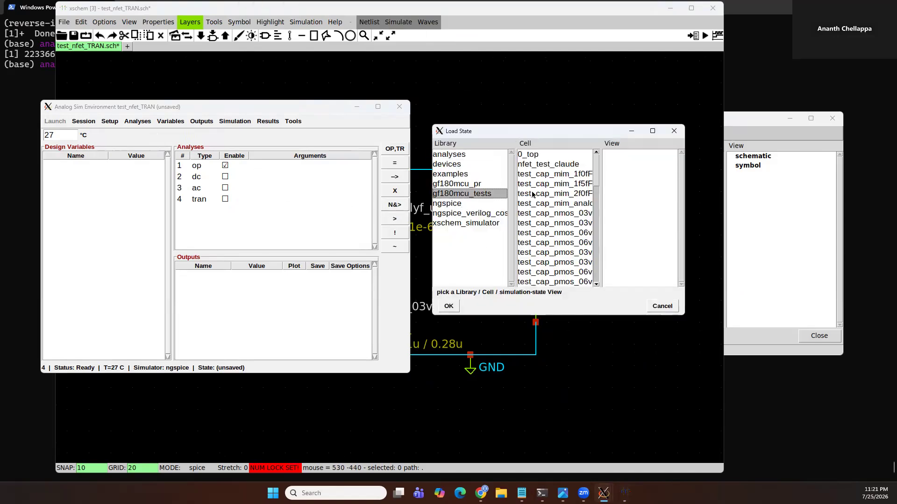
pyautogui.scroll(-6, 552, 226)
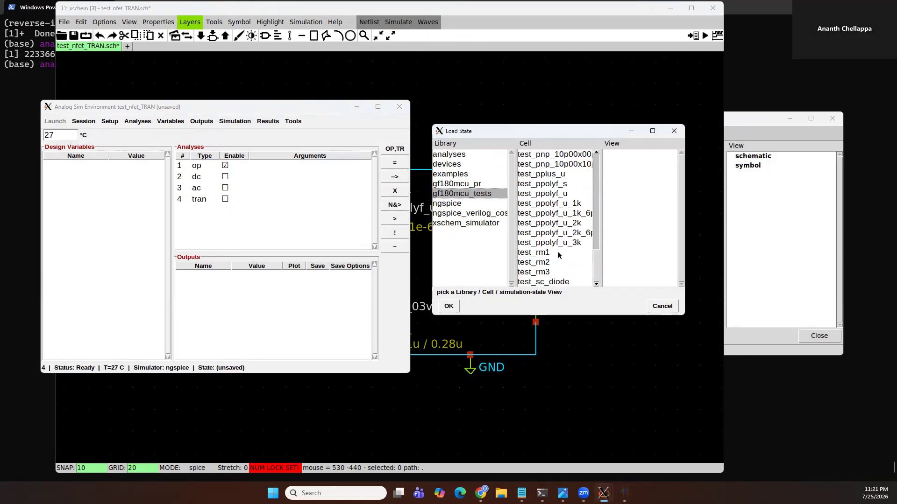
pyautogui.scroll(-2, 559, 252)
pyautogui.scroll(5, 573, 247)
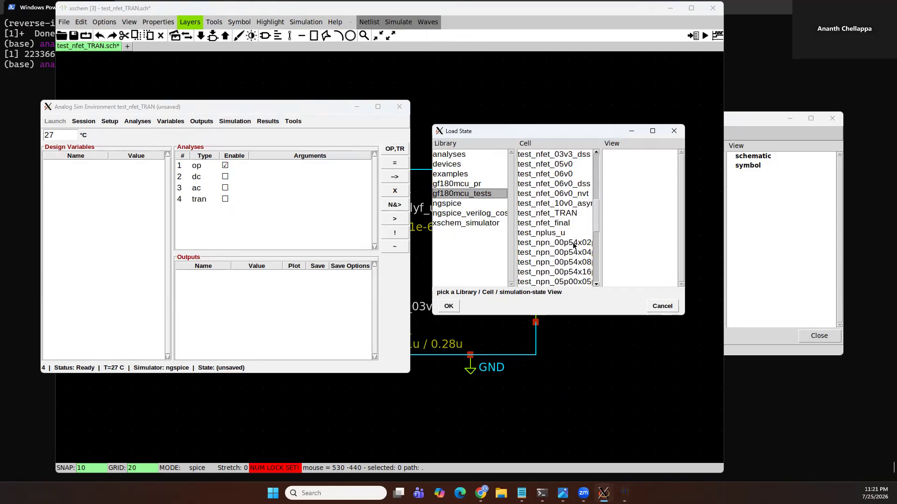
pyautogui.click(575, 263)
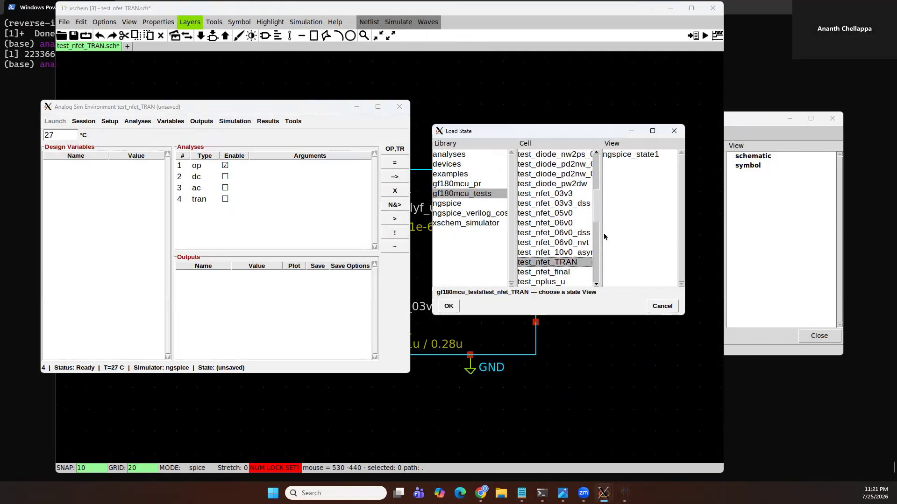
pyautogui.click(645, 157)
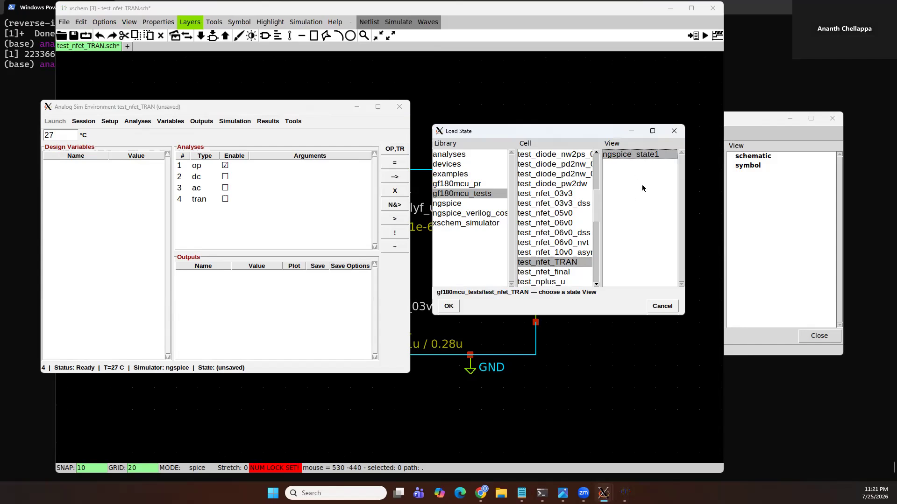
pyautogui.click(449, 306)
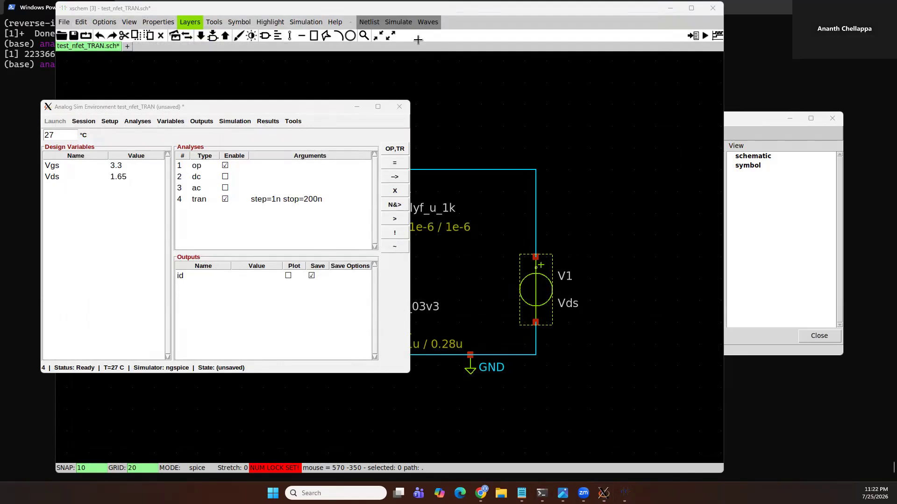
# Rearrange the schematic window beside the Analog Sim Environment and fit the schematic to the view
pyautogui.click(428, 10)
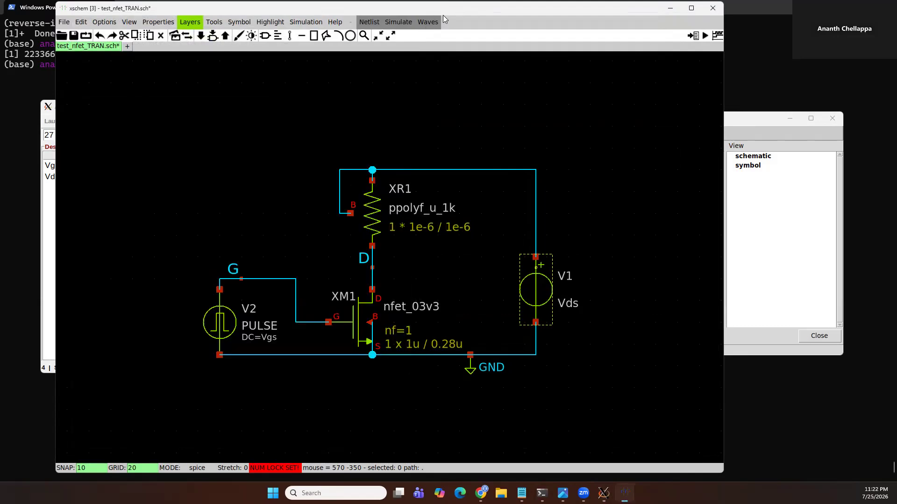
pyautogui.moveTo(443, 15); pyautogui.dragTo(511, 26)
pyautogui.moveTo(624, 493)
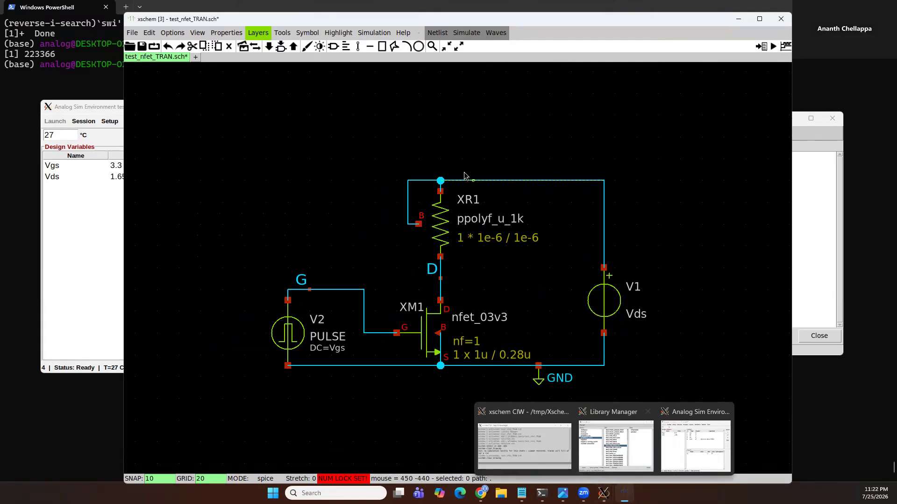
pyautogui.keyDown('alt'); pyautogui.moveTo(698, 412); pyautogui.dragTo(595, 371, button='right'); pyautogui.keyUp('alt')
pyautogui.press('f')
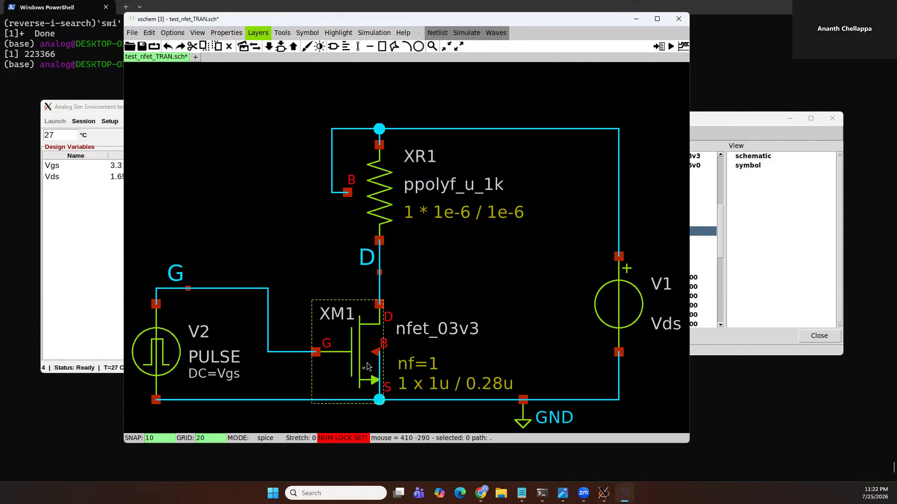
pyautogui.click(93, 277)
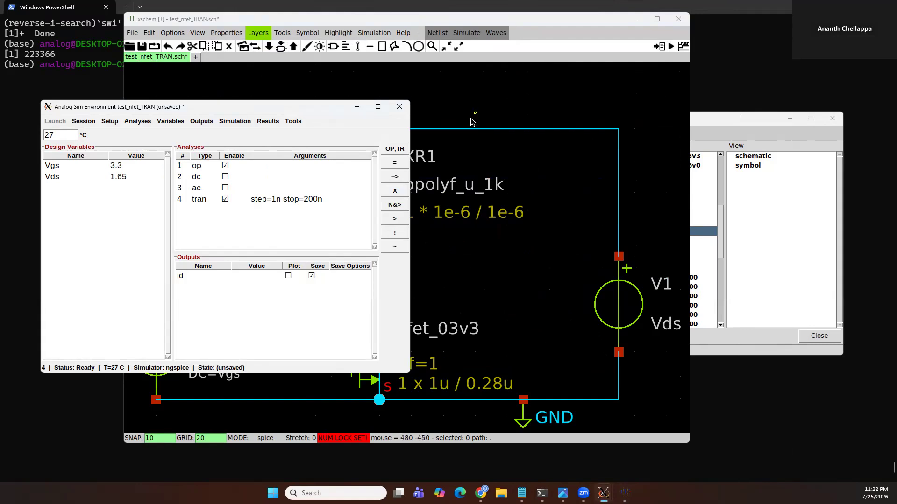
pyautogui.click(466, 33)
pyautogui.click(403, 33)
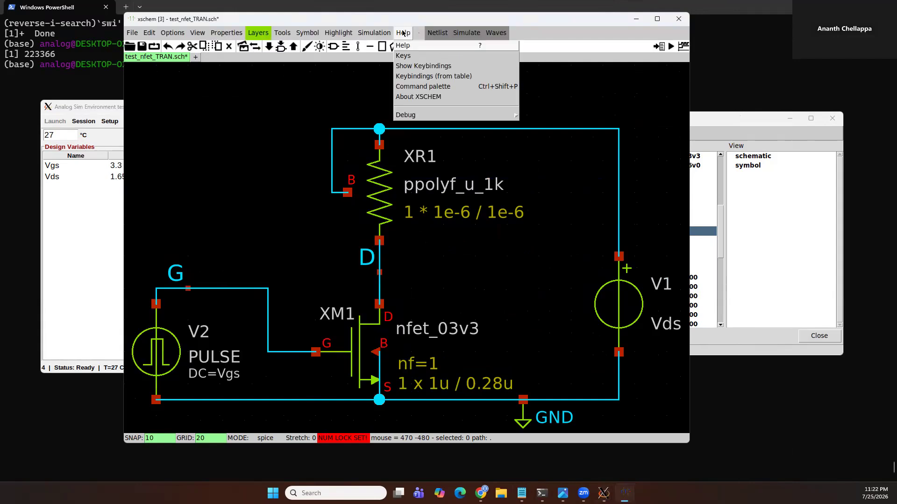
pyautogui.moveTo(420, 116)
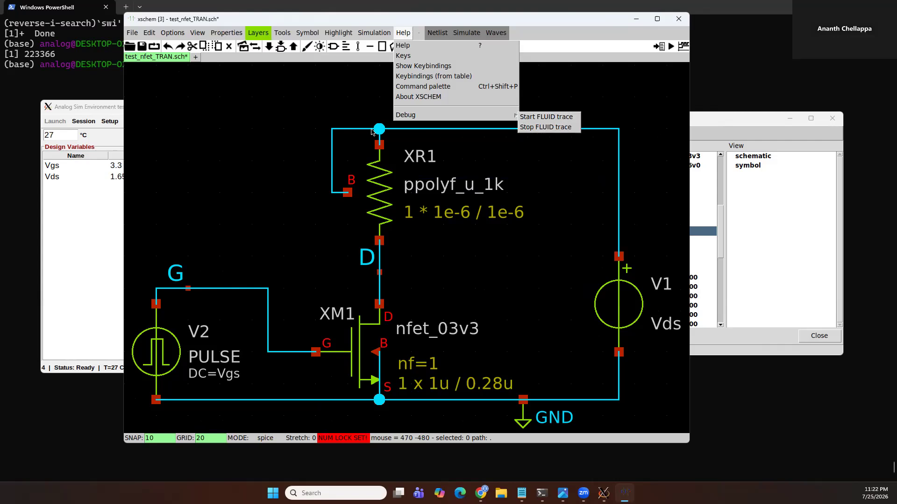
pyautogui.click(266, 167)
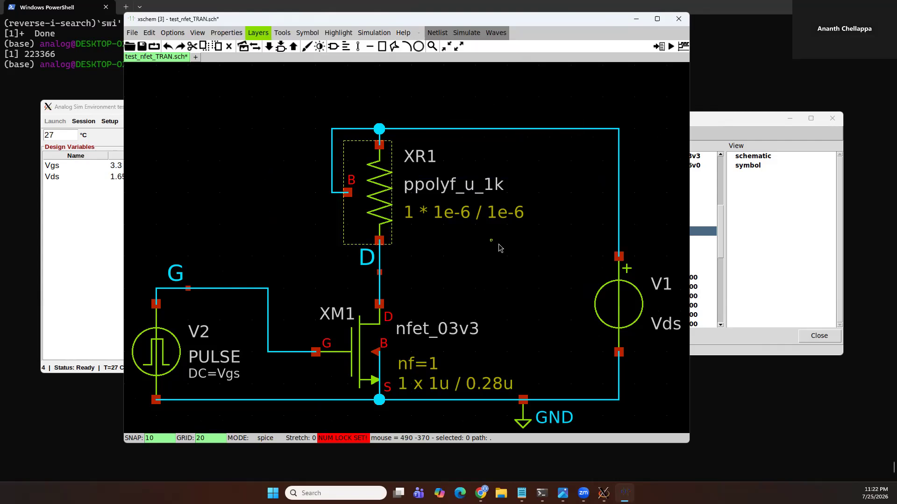
# Try to run the transient simulation from the Analog Sim Environment
pyautogui.click(72, 225)
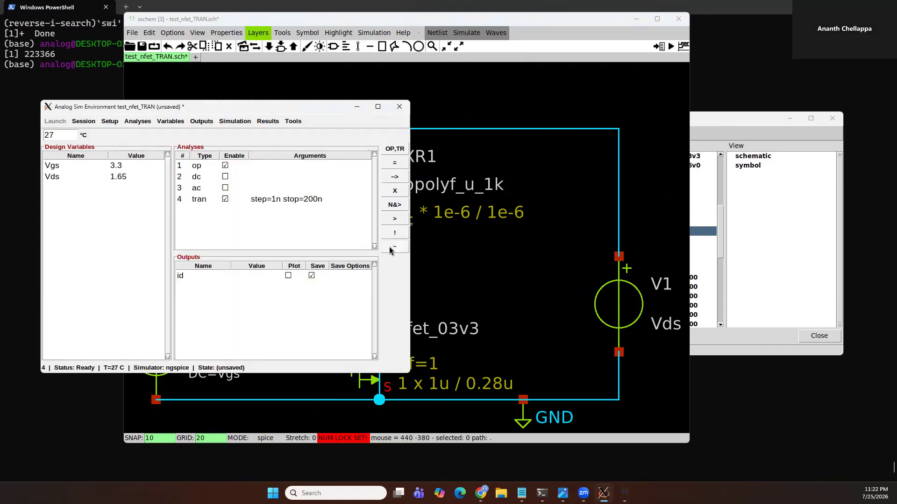
pyautogui.click(396, 211)
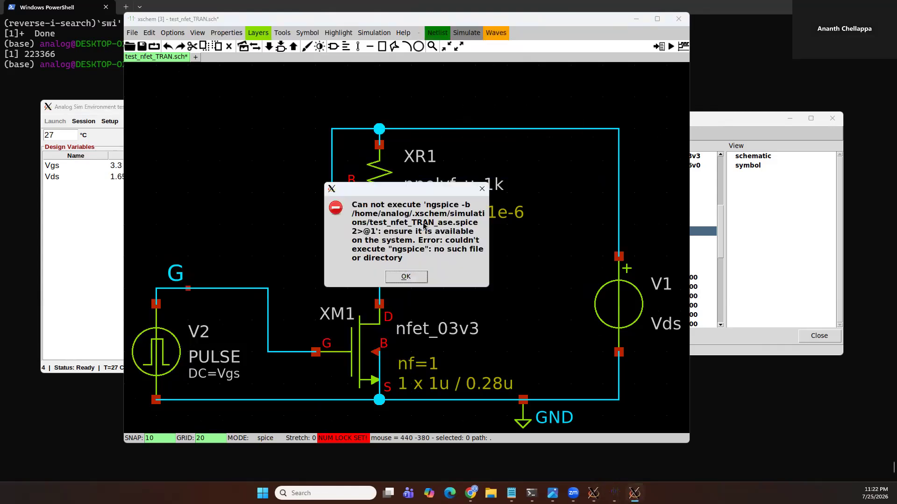
pyautogui.click(422, 278)
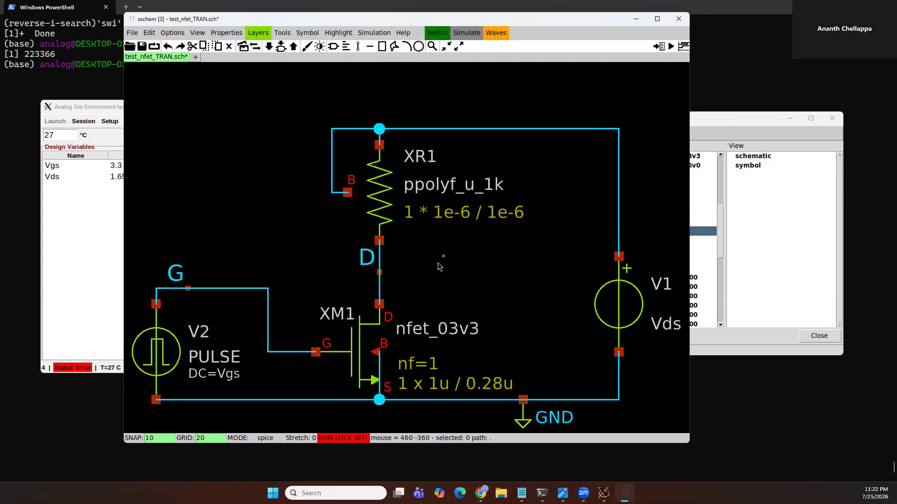
# Install ngspice in the terminal with sudo apt install ngspice, entering the account password
pyautogui.click(97, 85)
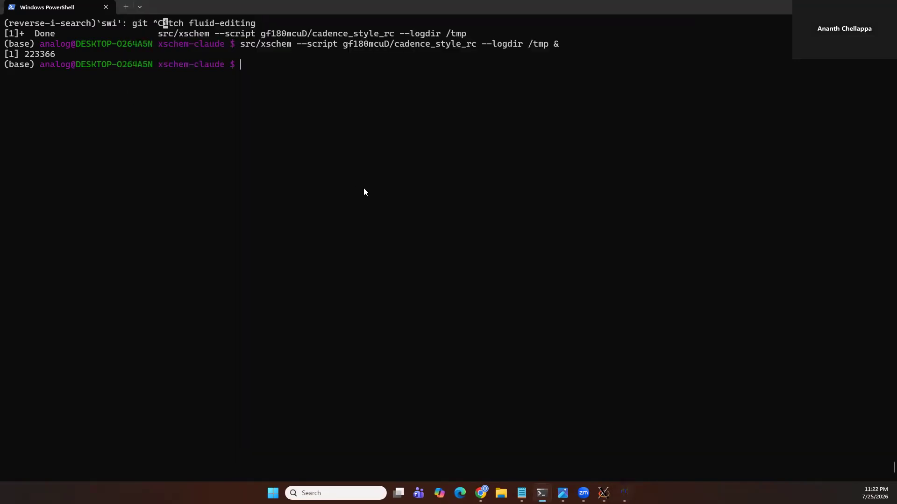
pyautogui.write('sudo inst')
pyautogui.press('BackSpace')
pyautogui.press('BackSpace')
pyautogui.press('BackSpace')
pyautogui.write('apt install ngspice')
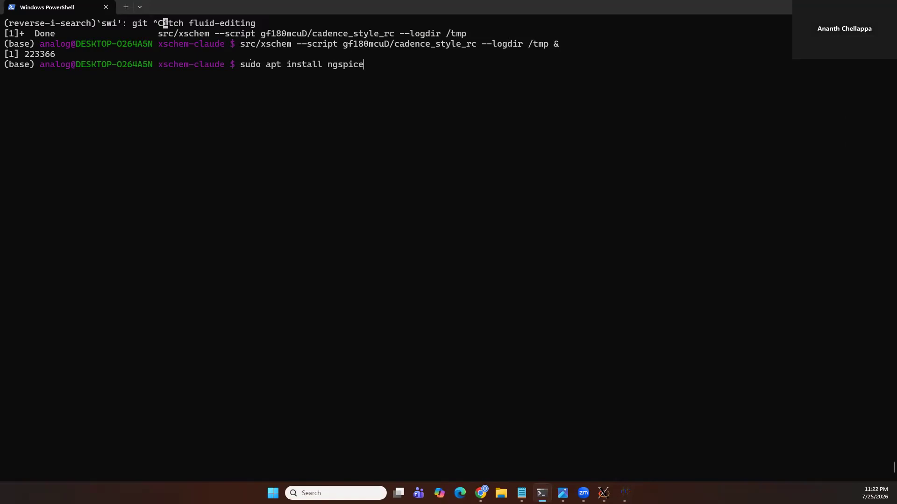
pyautogui.press('Return')
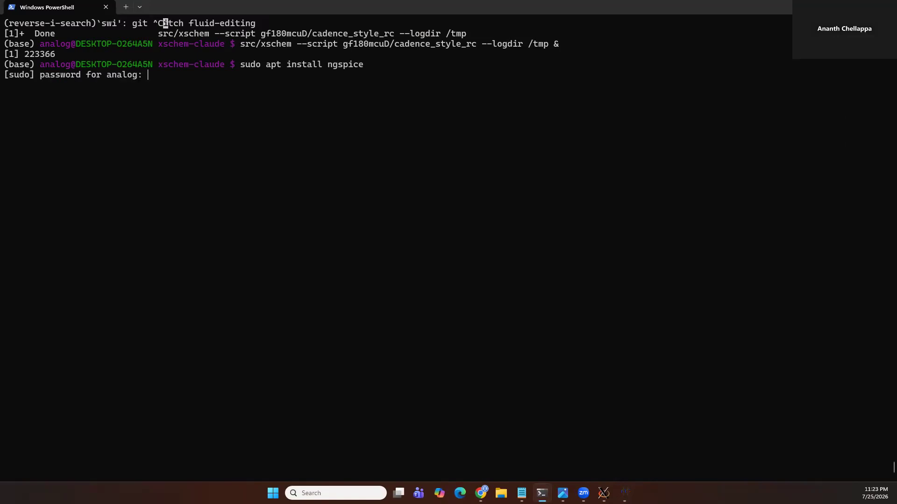
pyautogui.press('Return')
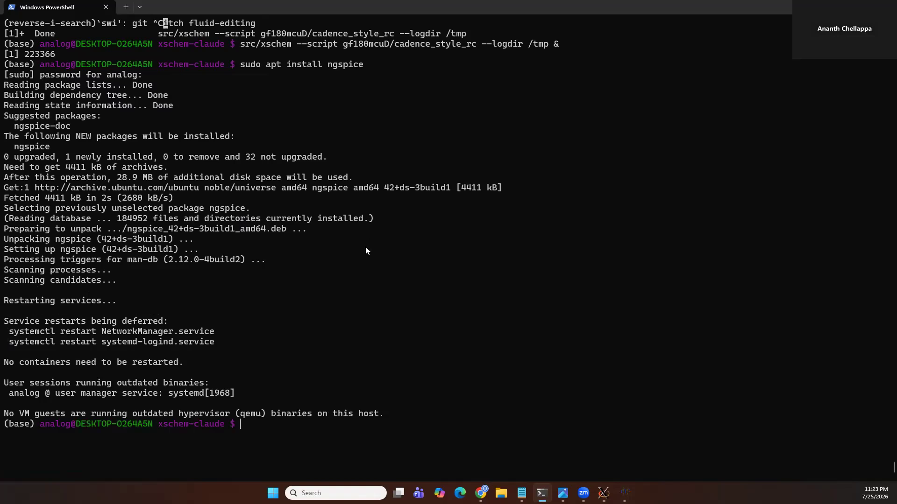
# Rerun the simulation from the Analog Sim Environment and scroll through the simulation log to its end
pyautogui.hotkey('alt', 'Tab')
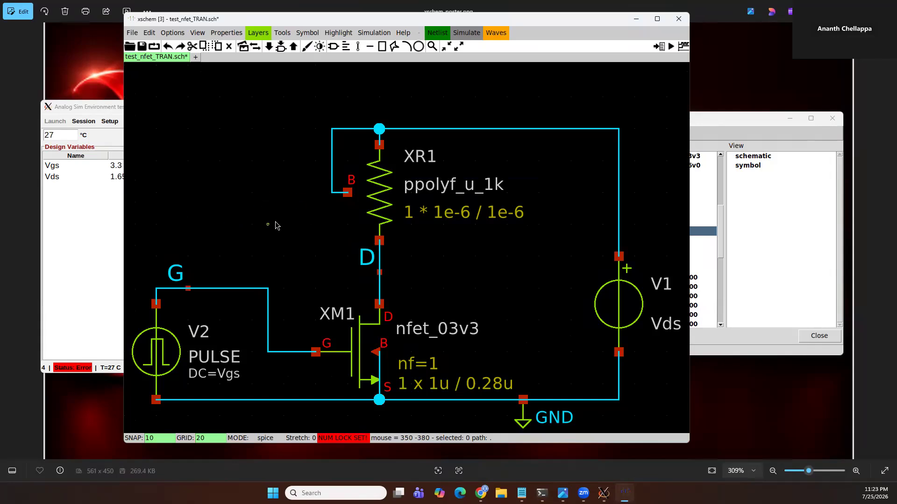
pyautogui.hotkey('alt', 'Tab')
pyautogui.click(394, 205)
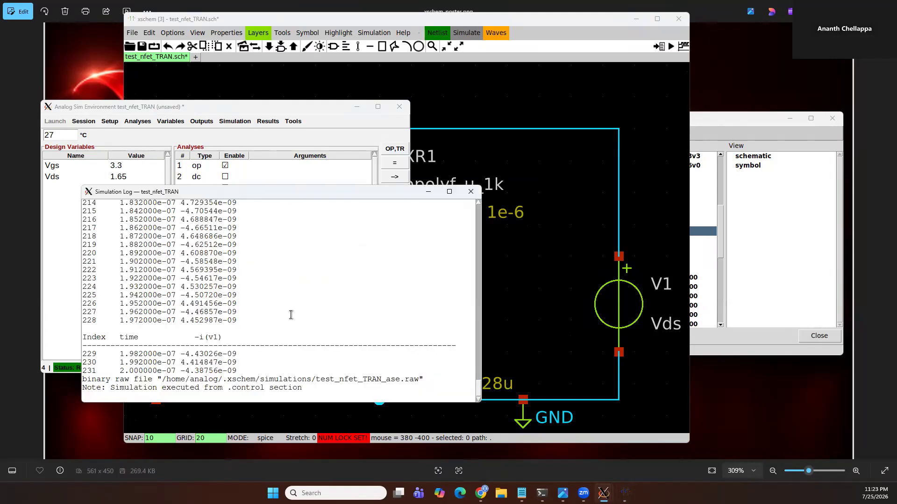
pyautogui.scroll(15, 290, 314)
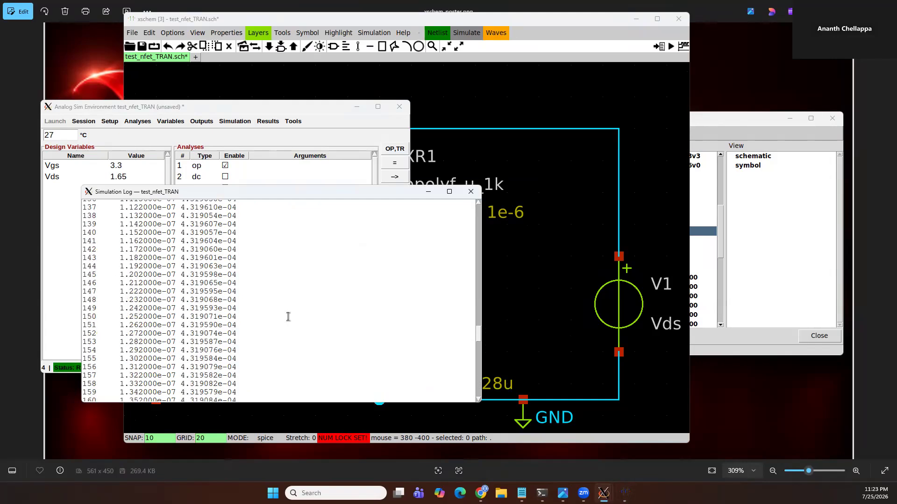
pyautogui.scroll(20, 288, 317)
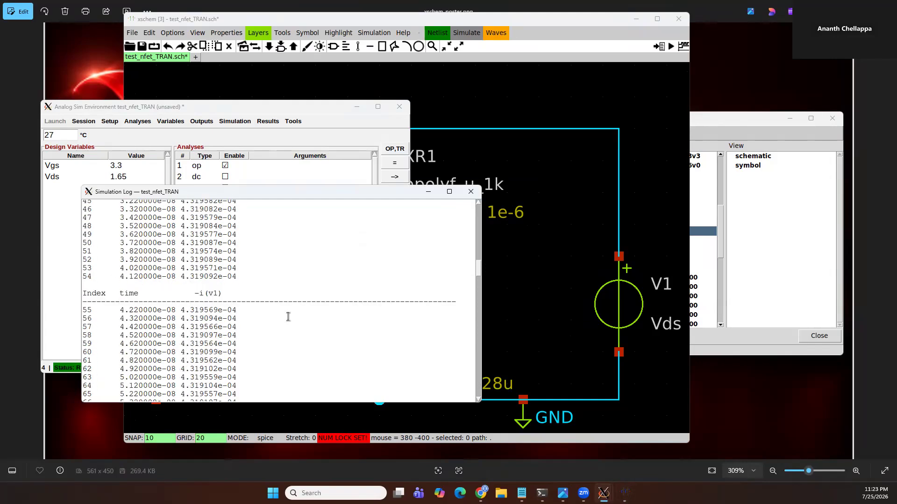
pyautogui.scroll(-10, 287, 314)
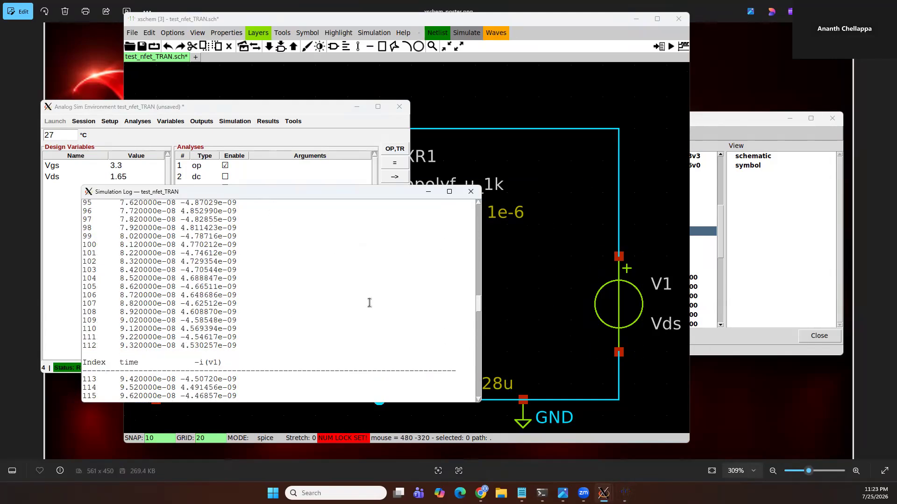
pyautogui.moveTo(478, 304); pyautogui.dragTo(481, 389)
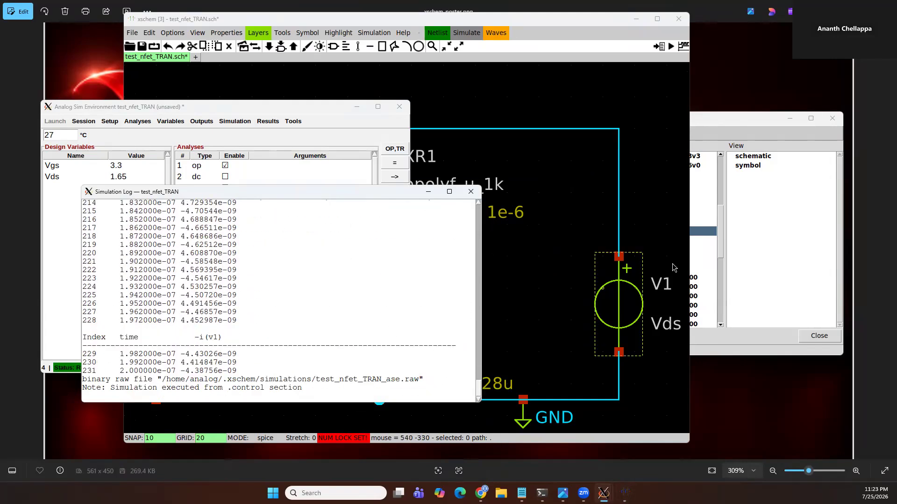
# Open the schematic view of gf180mcu_tests / nfet_test_claude read-only from the Library Manager
pyautogui.click(734, 268)
pyautogui.scroll(5, 689, 250)
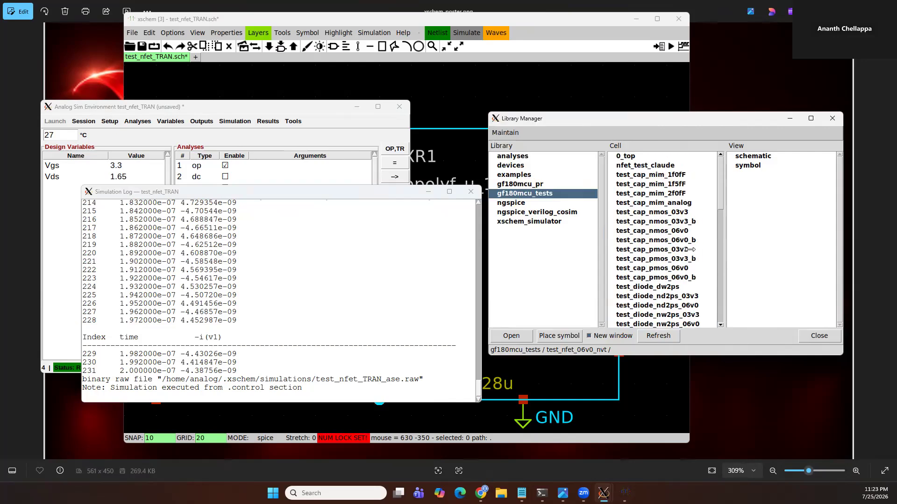
pyautogui.click(647, 165)
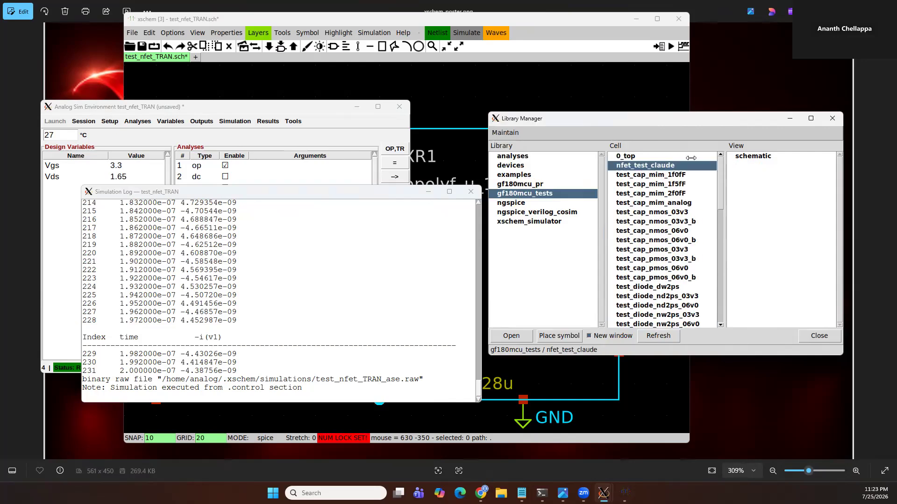
pyautogui.rightClick(748, 155)
pyautogui.click(771, 172)
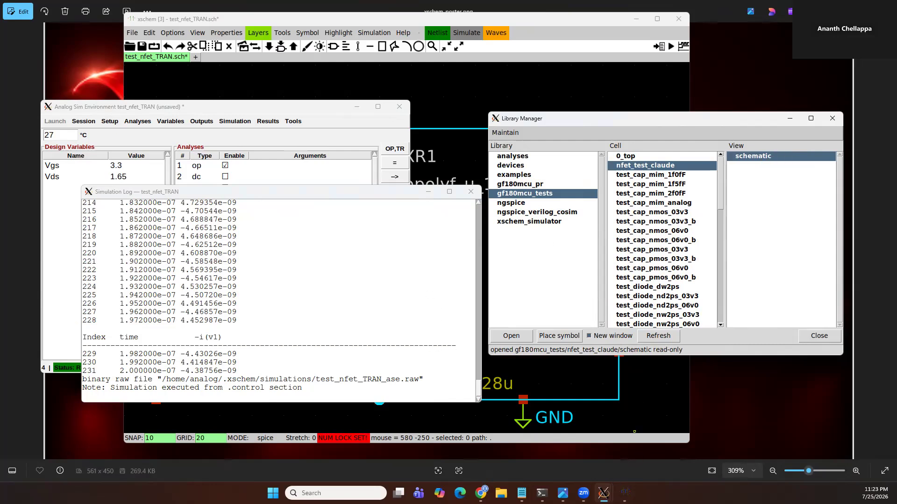
pyautogui.moveTo(624, 493)
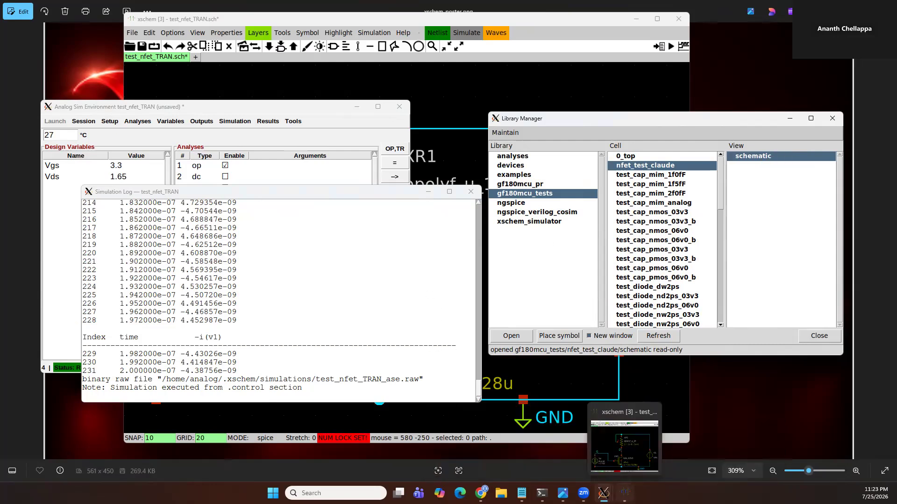
pyautogui.rightClick(760, 156)
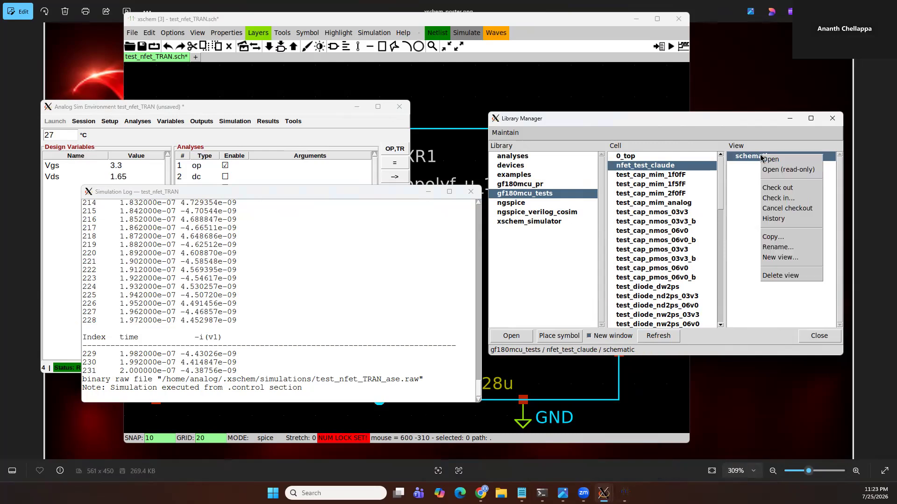
pyautogui.click(784, 170)
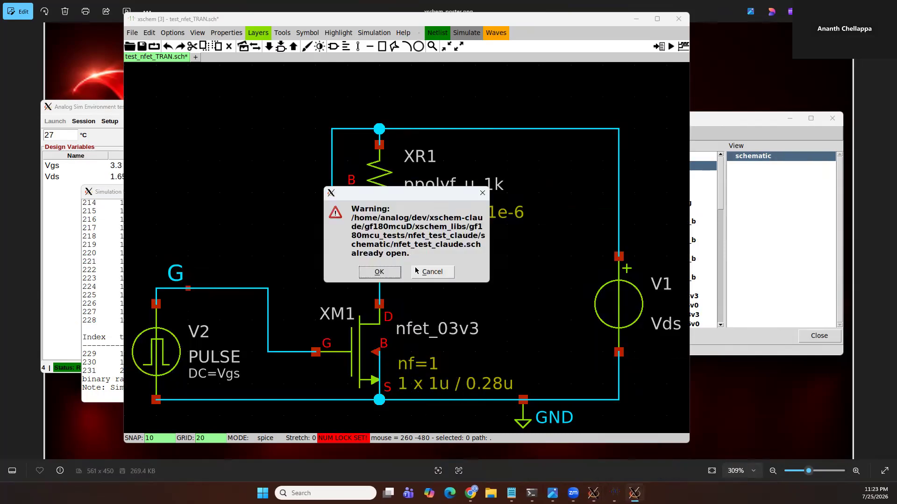
pyautogui.click(380, 272)
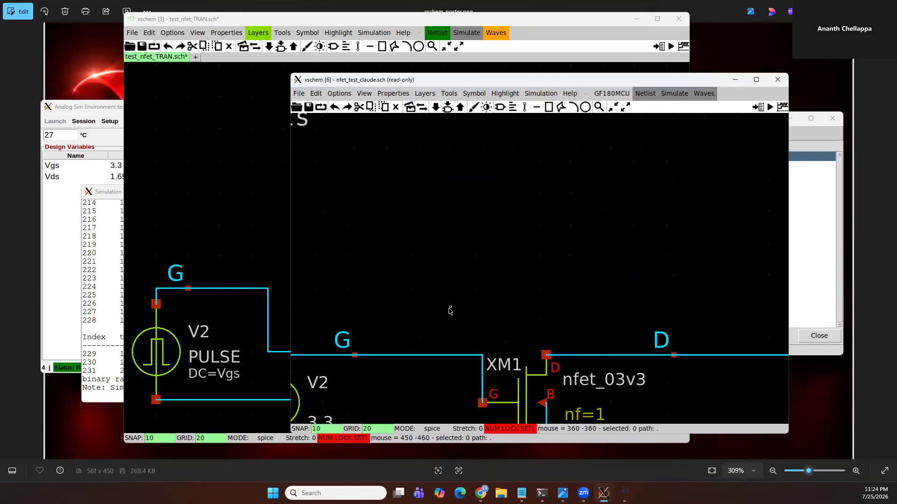
# Examine the nfet_test_claude schematic's models and control code blocks and its test circuit
pyautogui.scroll(-3, 495, 303)
pyautogui.scroll(3, 398, 164)
pyautogui.scroll(-4, 439, 241)
pyautogui.scroll(6, 435, 222)
pyautogui.scroll(-2, 434, 230)
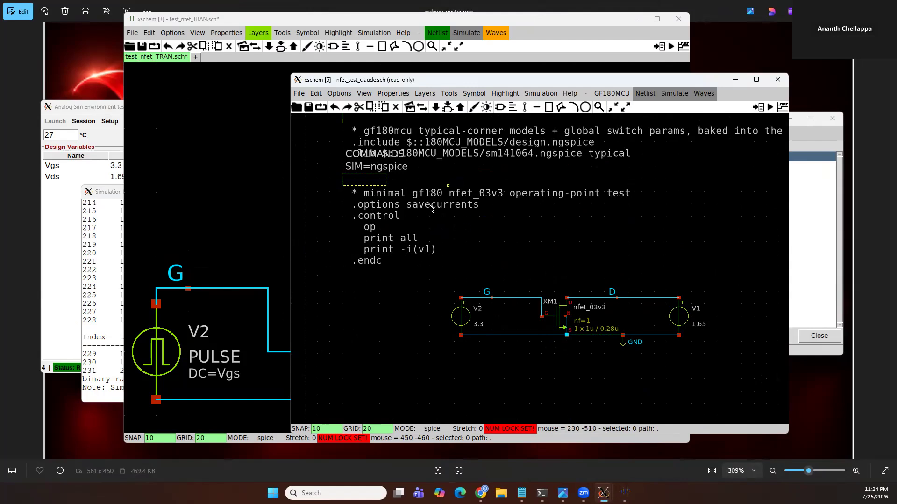
pyautogui.click(402, 216)
pyautogui.scroll(-2, 453, 310)
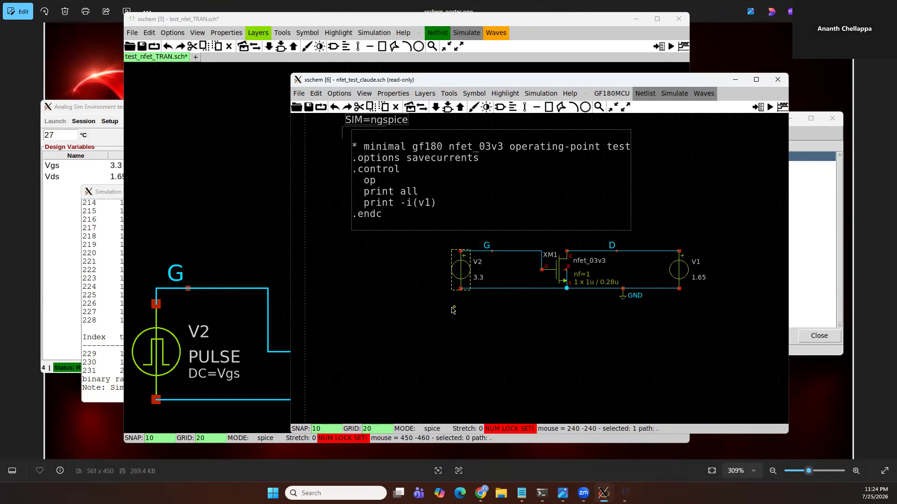
pyautogui.scroll(4, 486, 267)
pyautogui.click(518, 226)
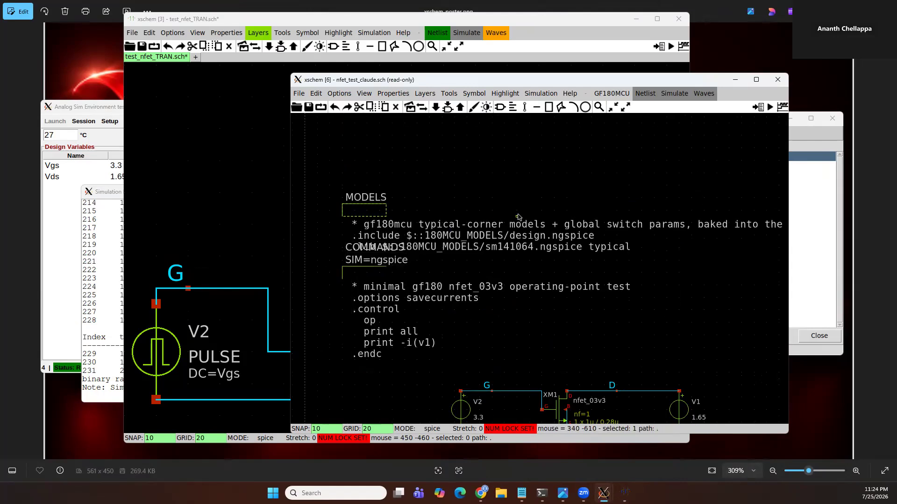
# Close the read-only nfet_test_claude window and the simulation log window
pyautogui.hotkey('ctrl', 'w')
pyautogui.scroll(-2, 514, 267)
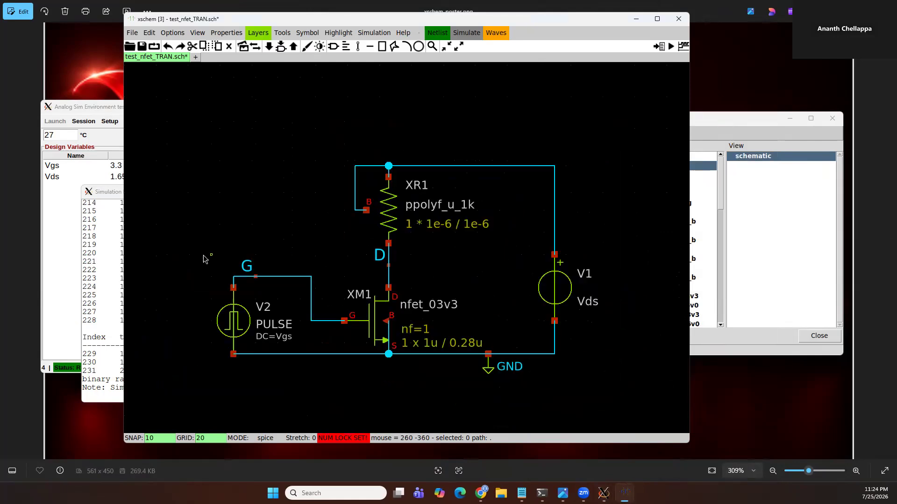
pyautogui.click(109, 253)
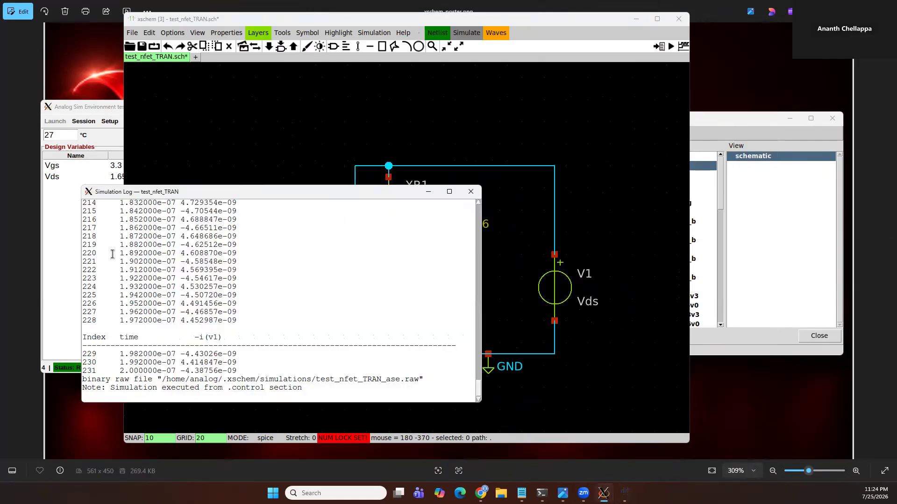
pyautogui.hotkey('ctrl', 'w')
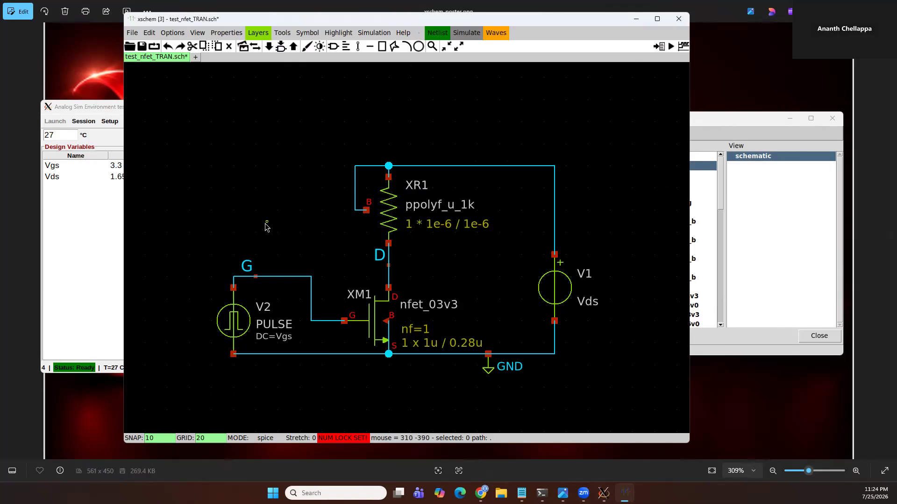
# Bring up the Analog Sim Environment and select the tran analysis entry
pyautogui.click(87, 249)
pyautogui.click(240, 199)
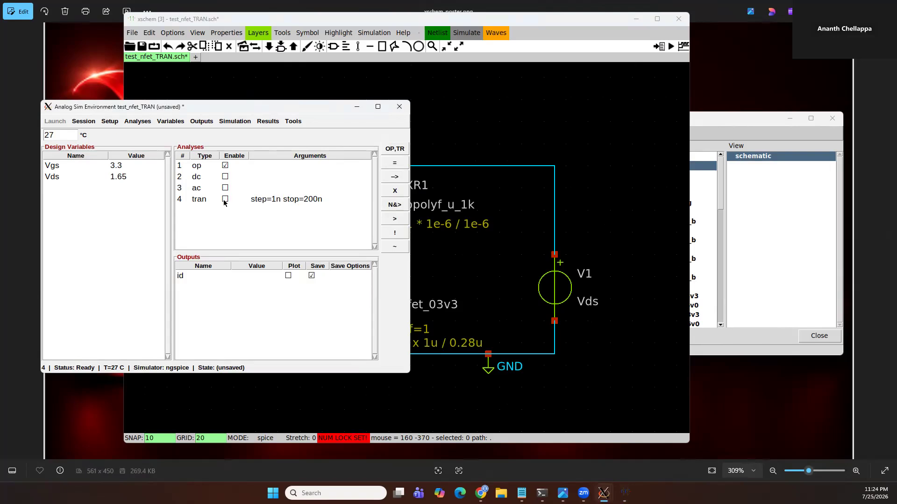
pyautogui.click(290, 202)
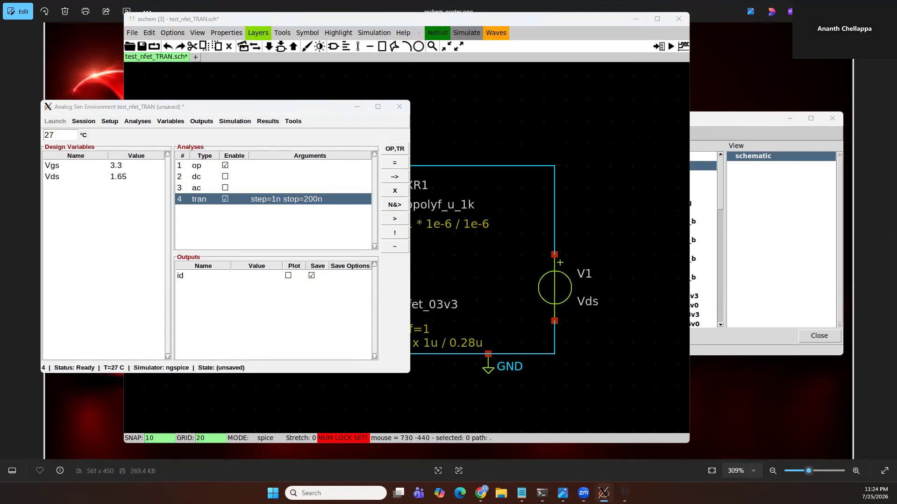
pyautogui.click(332, 177)
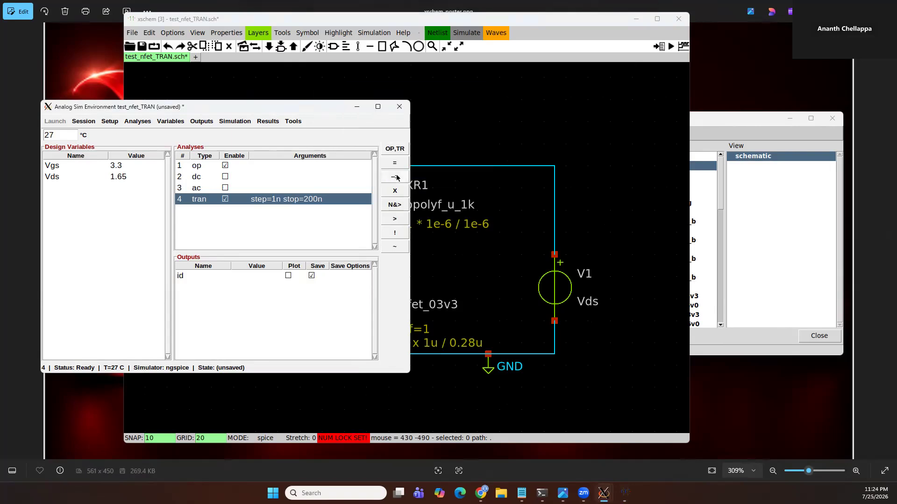
# Open and review the pulse source V2's properties, closing the dialog unchanged
pyautogui.click(608, 273)
pyautogui.click(246, 333)
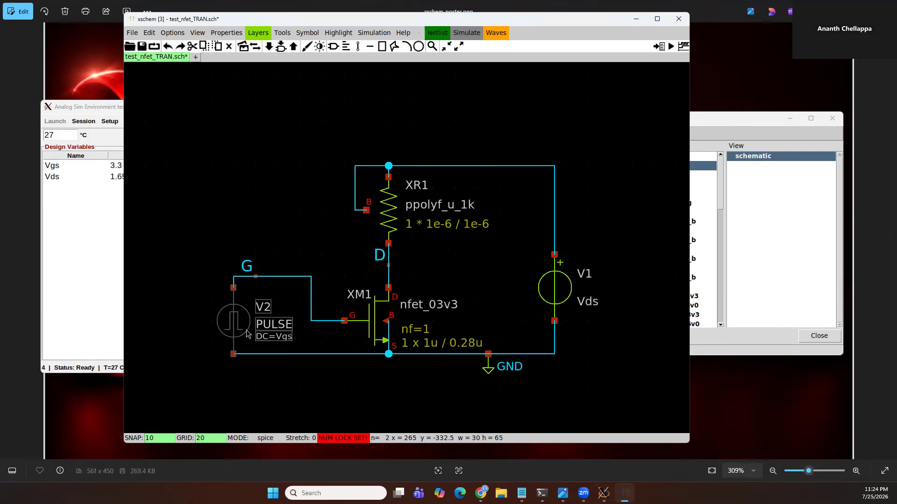
pyautogui.doubleClick(247, 333)
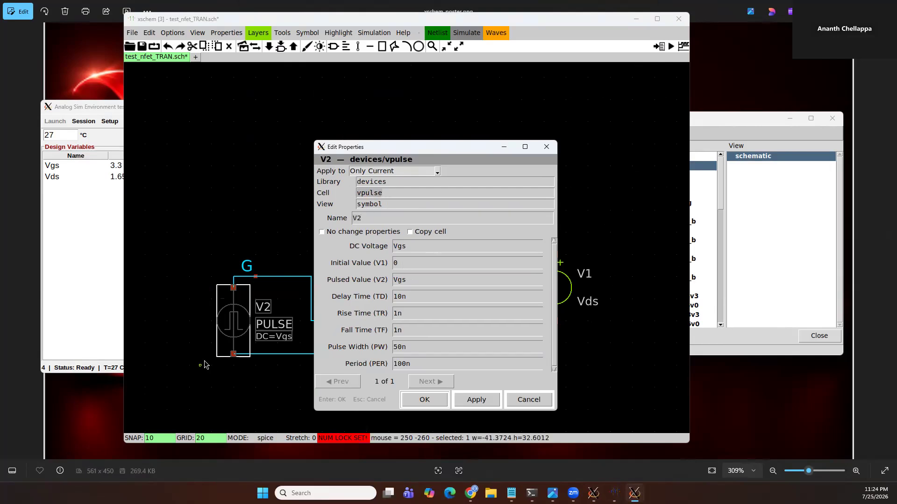
pyautogui.press('Escape')
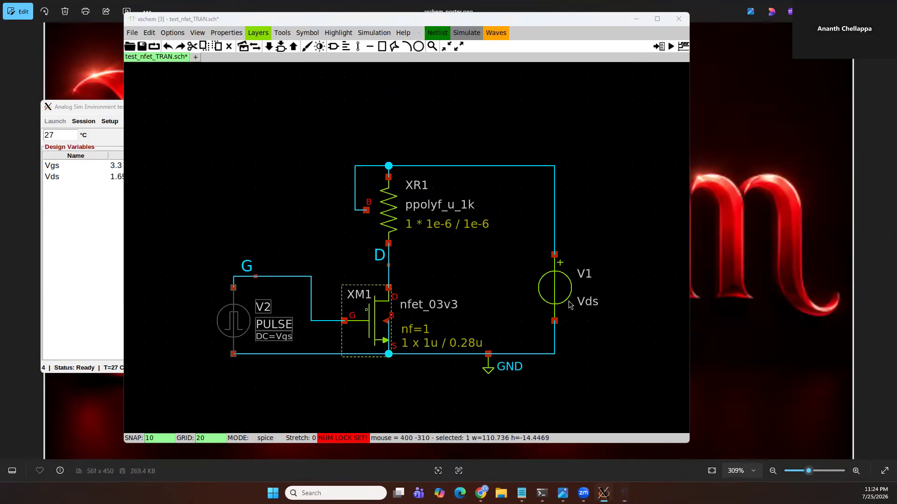
# Open the library manager and browse the cells of the devices library
pyautogui.press('Insert')
pyautogui.scroll(-2, 682, 259)
pyautogui.click(670, 246)
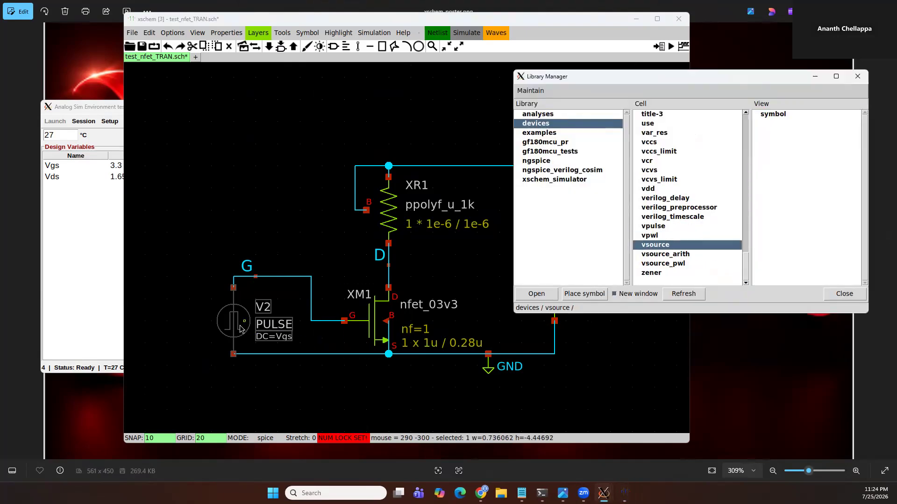
pyautogui.click(296, 361)
# Inspect the properties of sources V1 and V2, closing both dialogs without changes
pyautogui.doubleClick(557, 290)
pyautogui.click(628, 359)
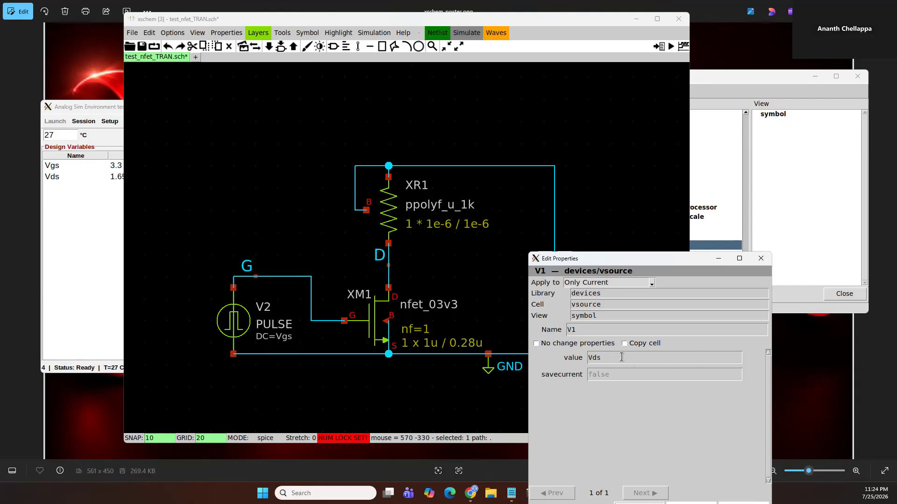
pyautogui.press('Escape')
pyautogui.doubleClick(240, 329)
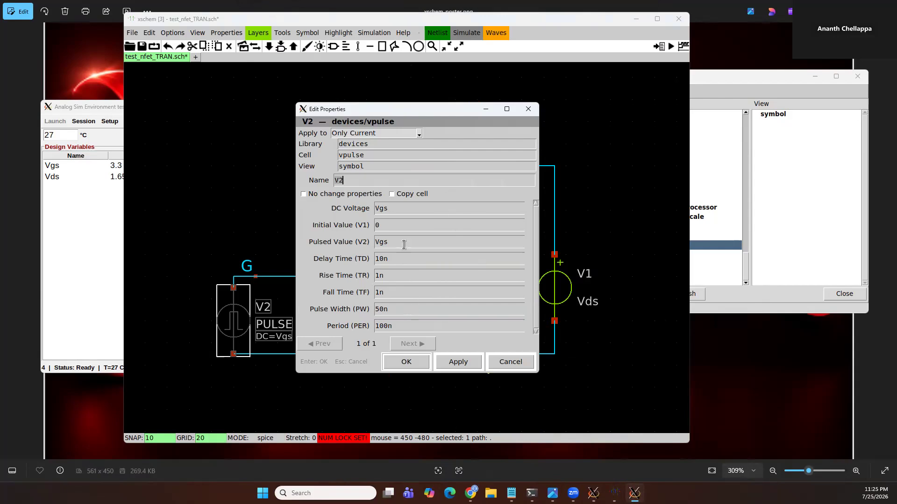
pyautogui.press('Escape')
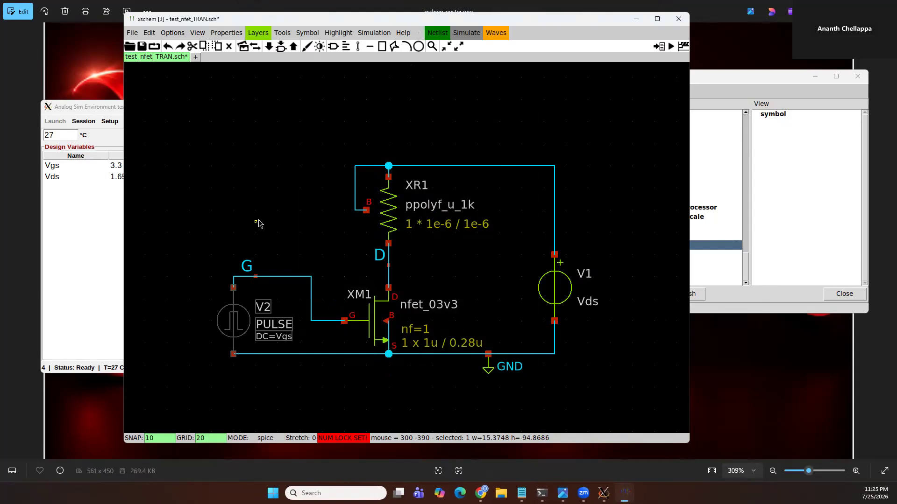
# Place a vpwl voltage source from the devices library above the test circuit
pyautogui.click(342, 343)
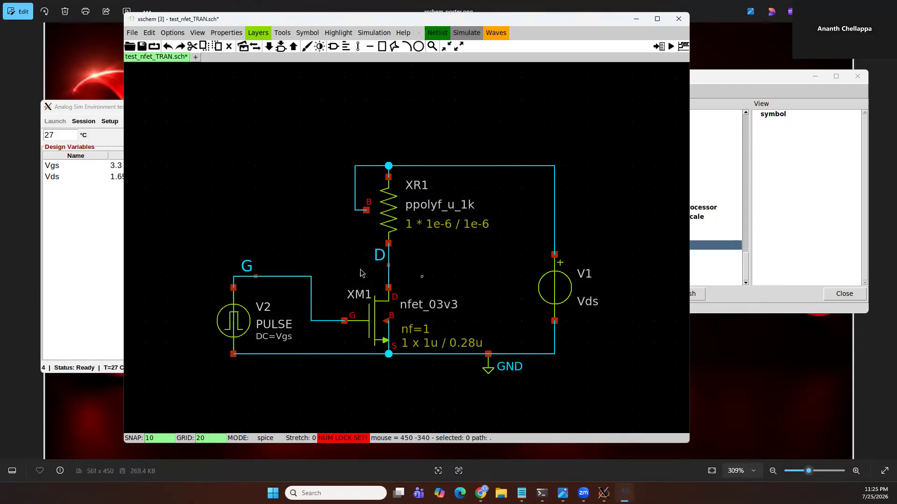
pyautogui.click(787, 224)
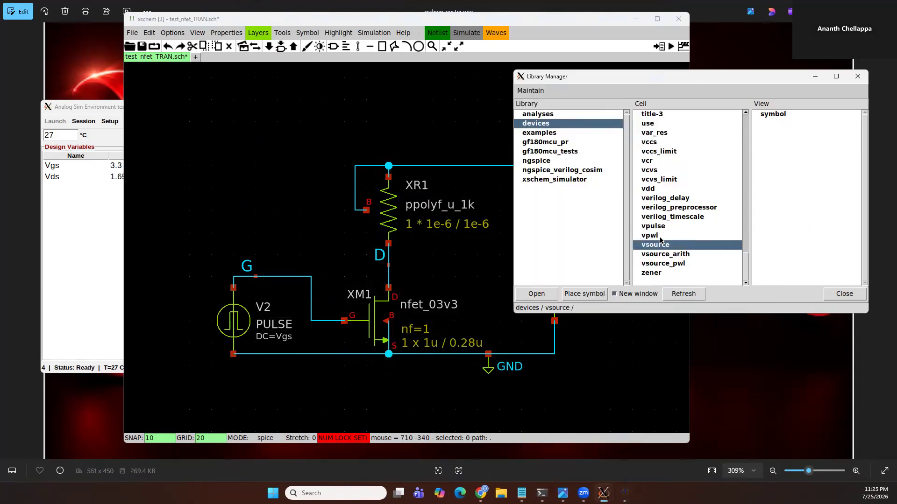
pyautogui.click(660, 237)
pyautogui.click(766, 114)
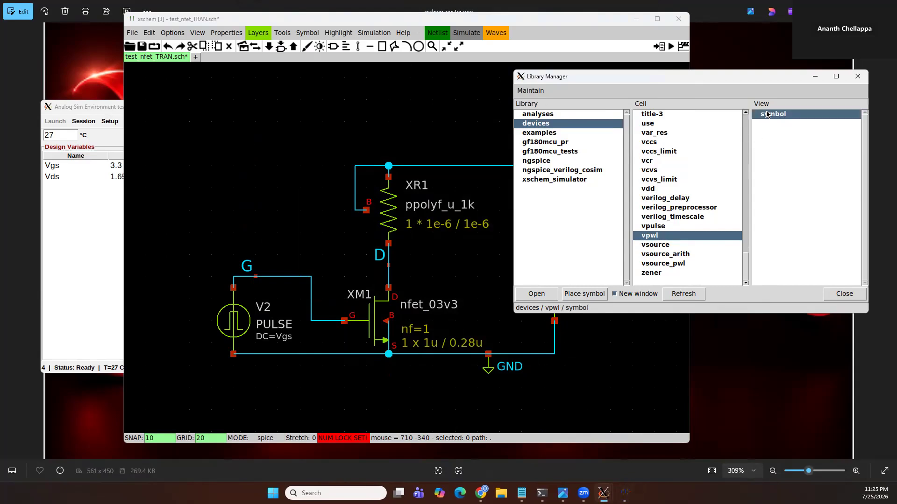
pyautogui.click(317, 175)
pyautogui.click(221, 177)
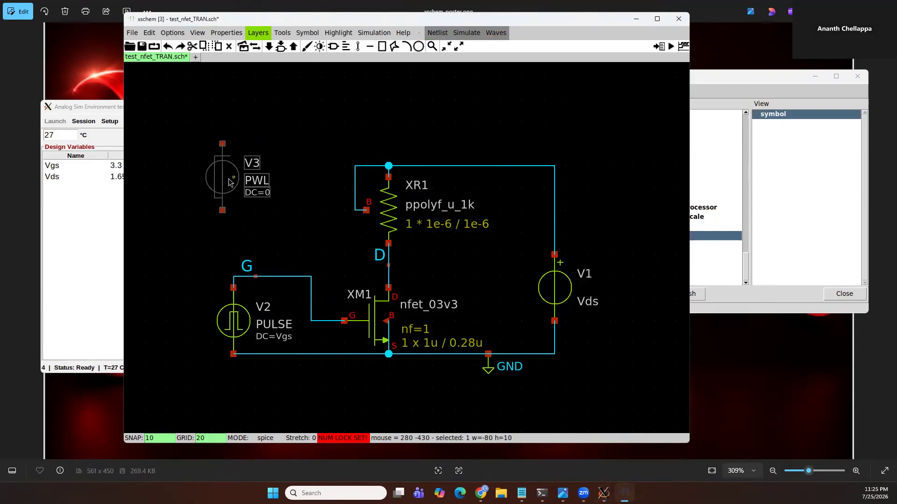
# Open the new PWL source's properties and close them, then delete the source V3
pyautogui.press('q')
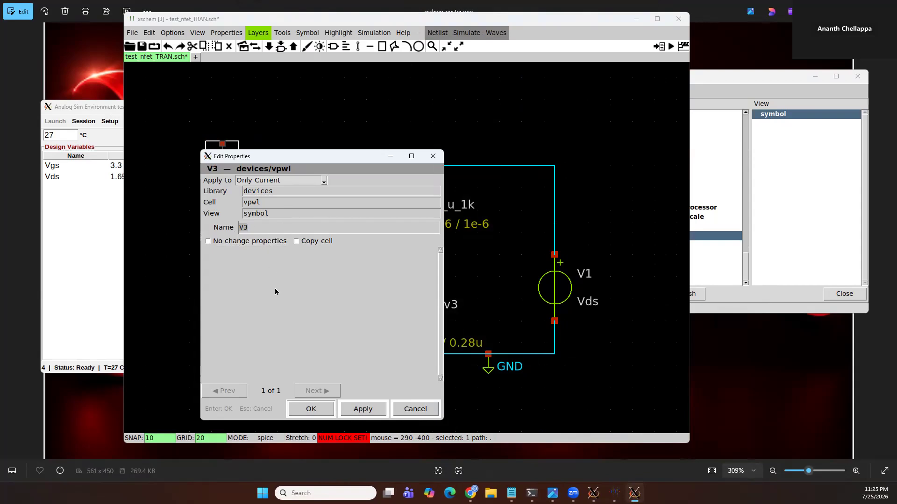
pyautogui.click(240, 232)
pyautogui.press('Escape')
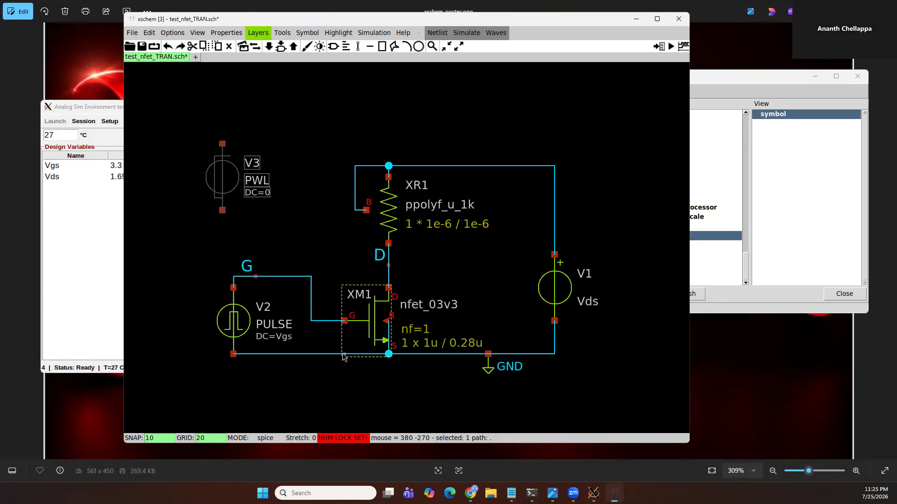
pyautogui.click(282, 240)
pyautogui.moveTo(180, 129); pyautogui.dragTo(271, 227)
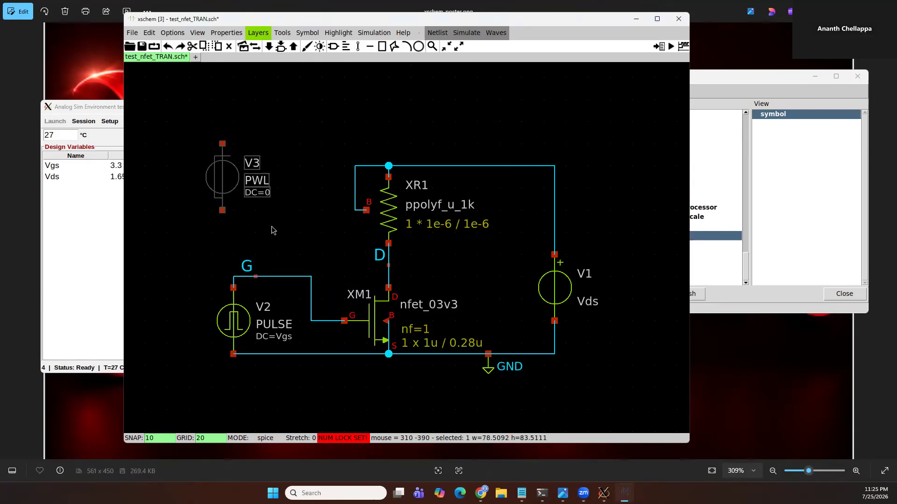
pyautogui.press('Delete')
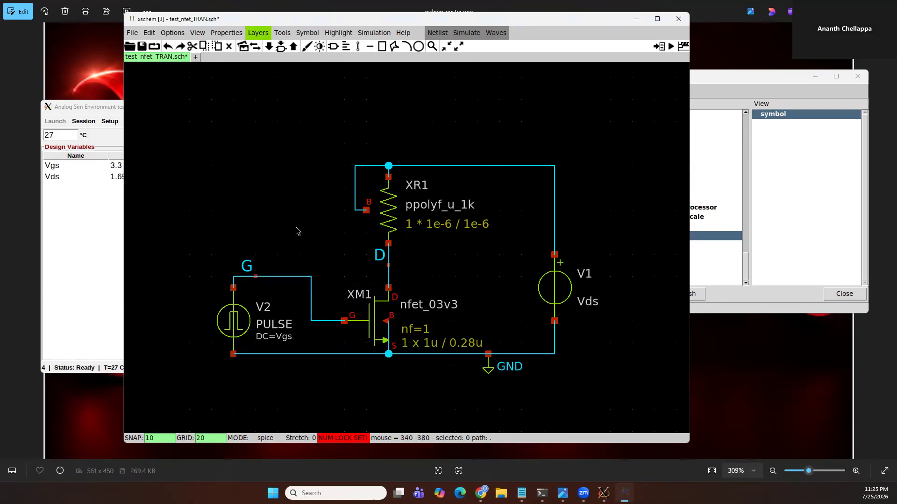
pyautogui.click(64, 253)
pyautogui.click(292, 122)
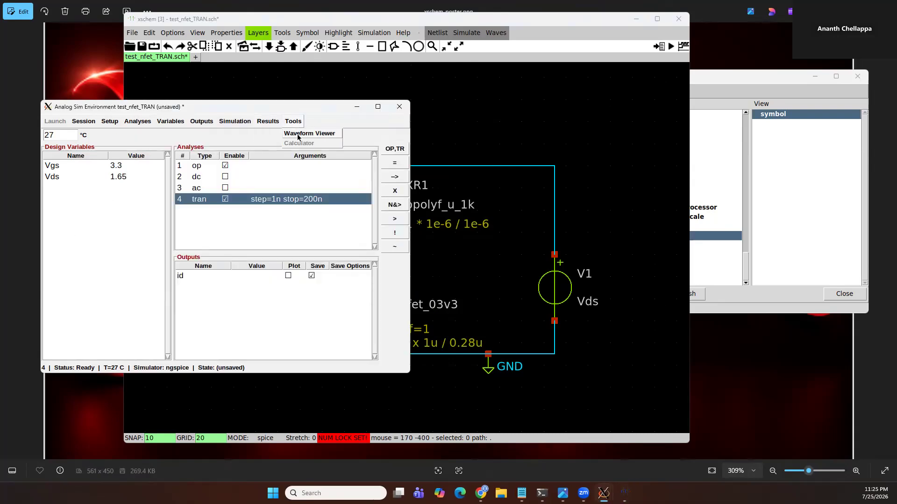
pyautogui.click(77, 288)
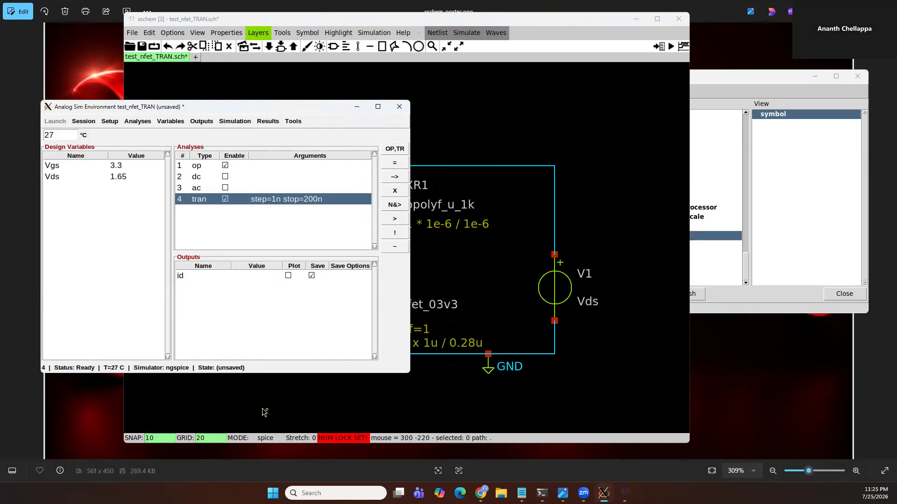
pyautogui.click(263, 409)
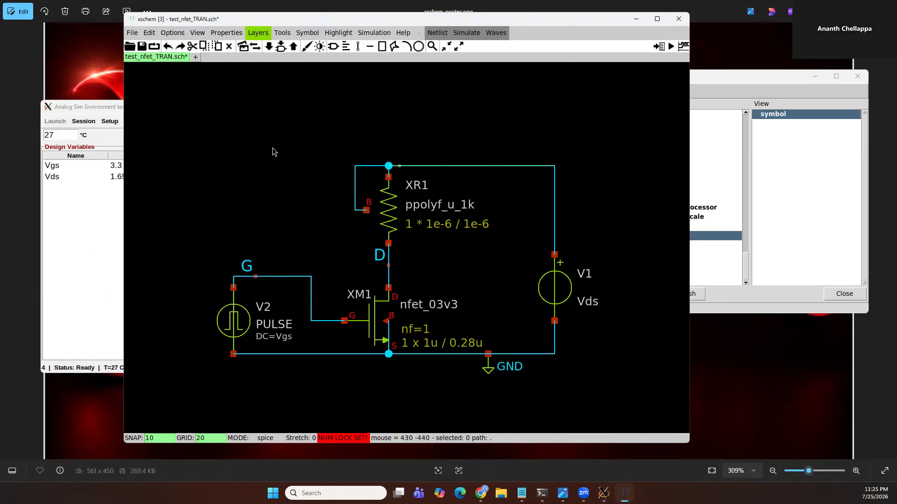
# Review the model files listed in the simulation environment setup, then close the list
pyautogui.click(94, 232)
pyautogui.click(110, 121)
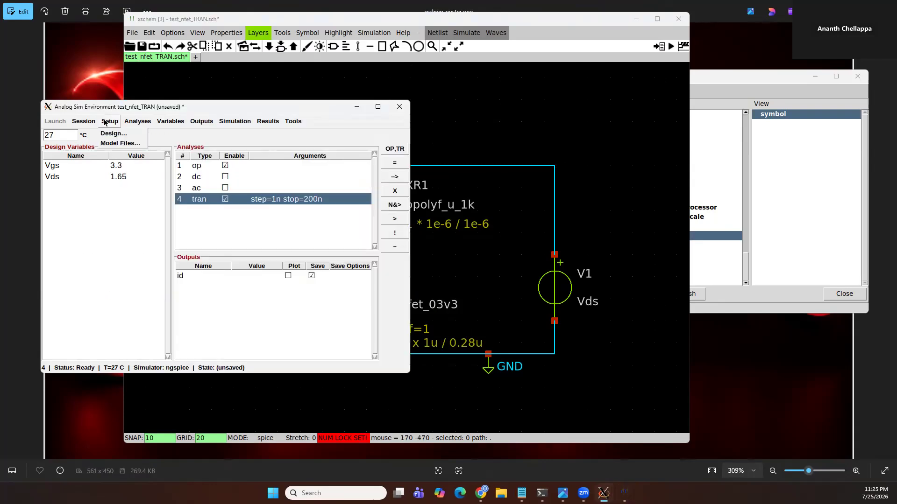
pyautogui.click(119, 153)
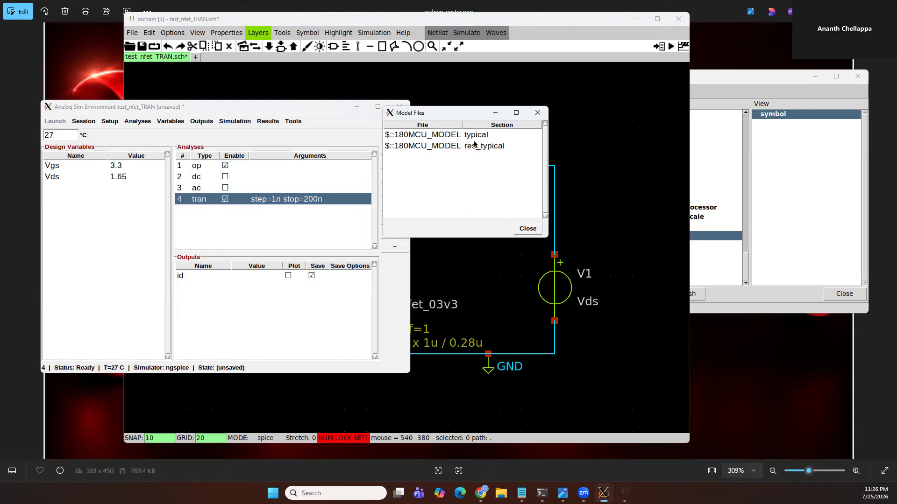
pyautogui.click(529, 229)
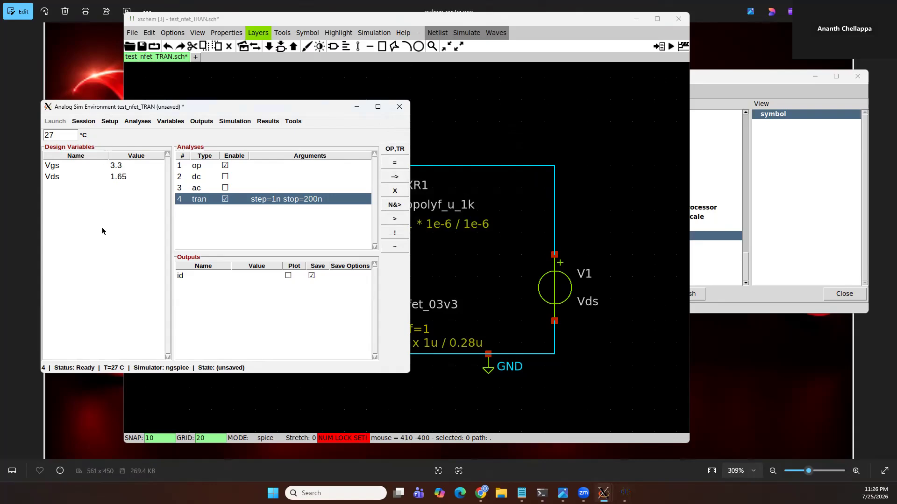
# Open the waveform viewer from the simulation environment's tools and close it again
pyautogui.click(292, 122)
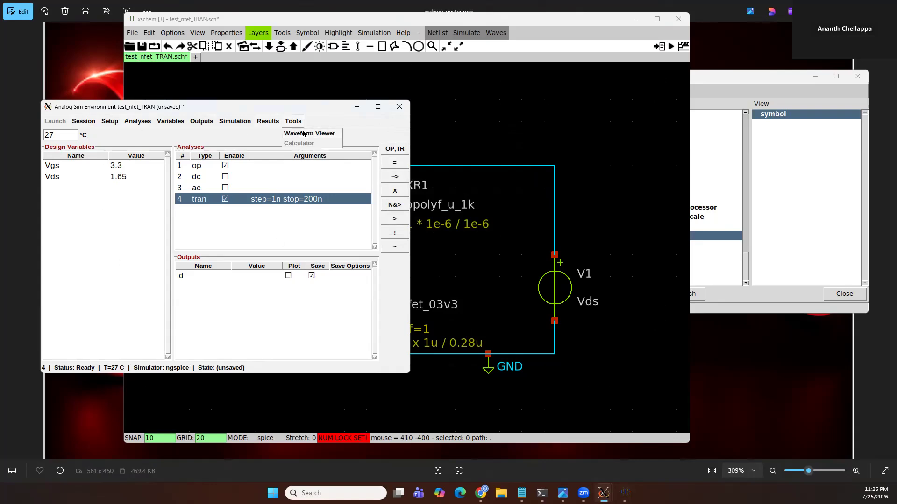
pyautogui.click(303, 134)
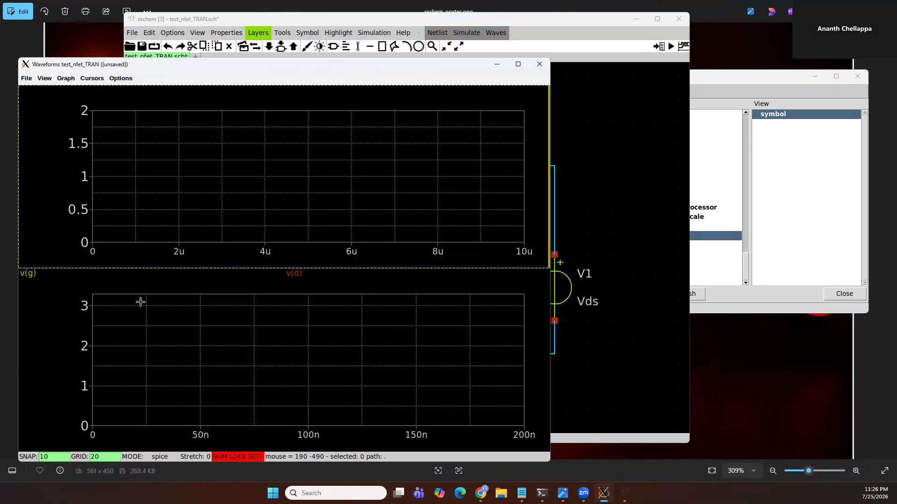
pyautogui.hotkey('ctrl', 'w')
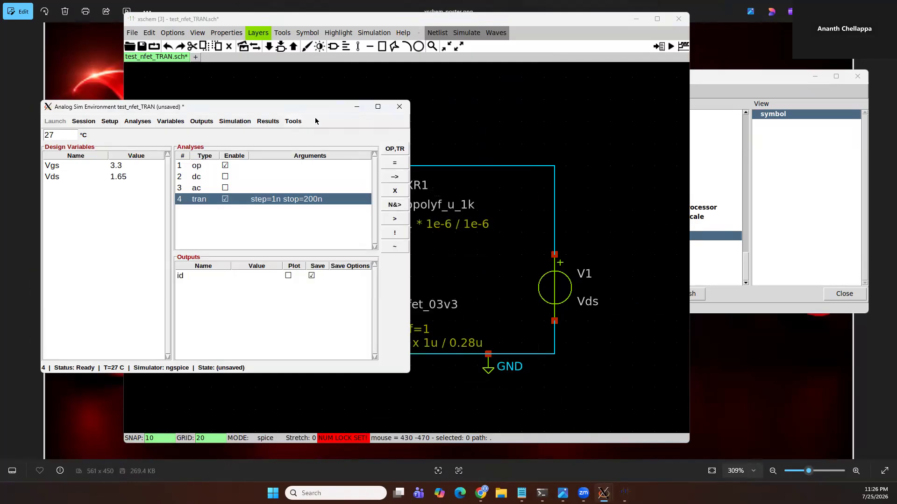
# Select the G and D nets in the schematic as signals to plot
pyautogui.click(501, 135)
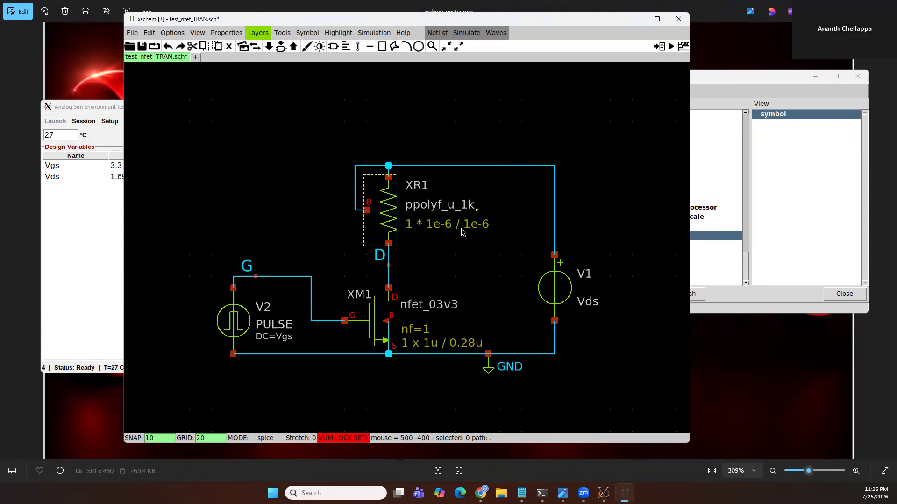
pyautogui.click(311, 300)
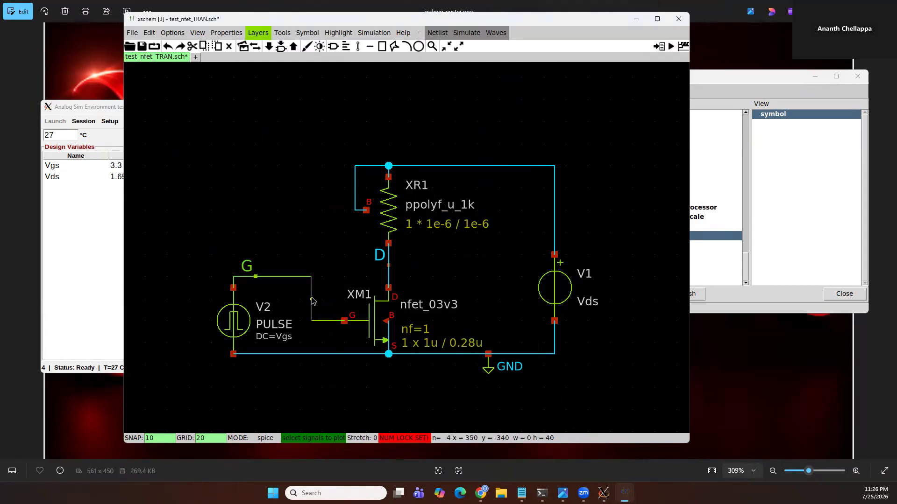
pyautogui.click(372, 258)
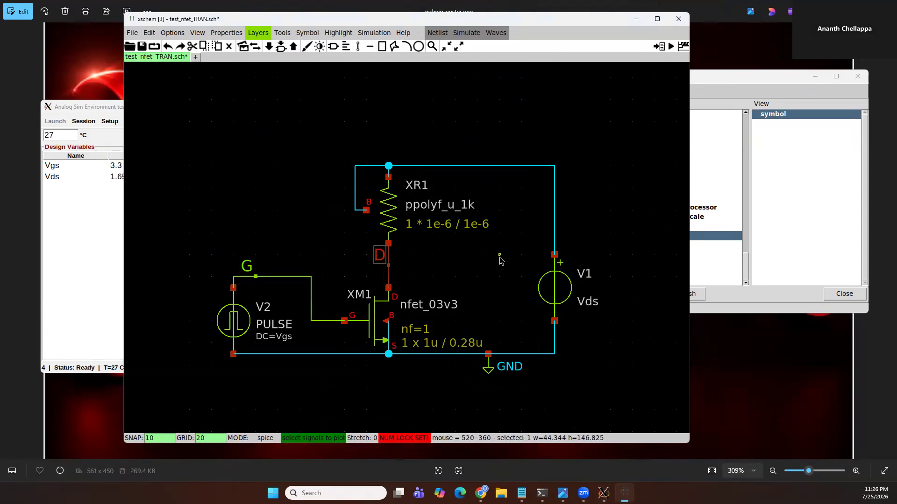
pyautogui.press('Escape')
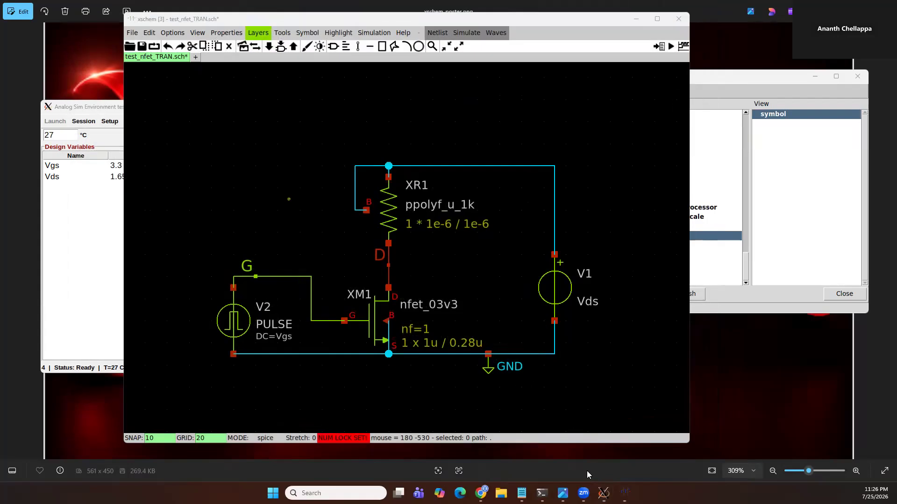
# Open the waveform viewer to plot the selected gate and drain voltages
pyautogui.moveTo(625, 493)
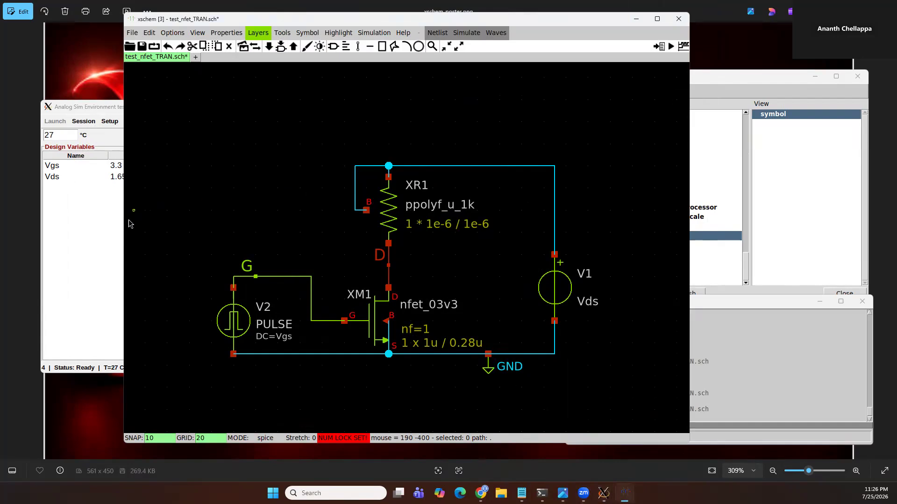
pyautogui.click(304, 122)
pyautogui.click(304, 136)
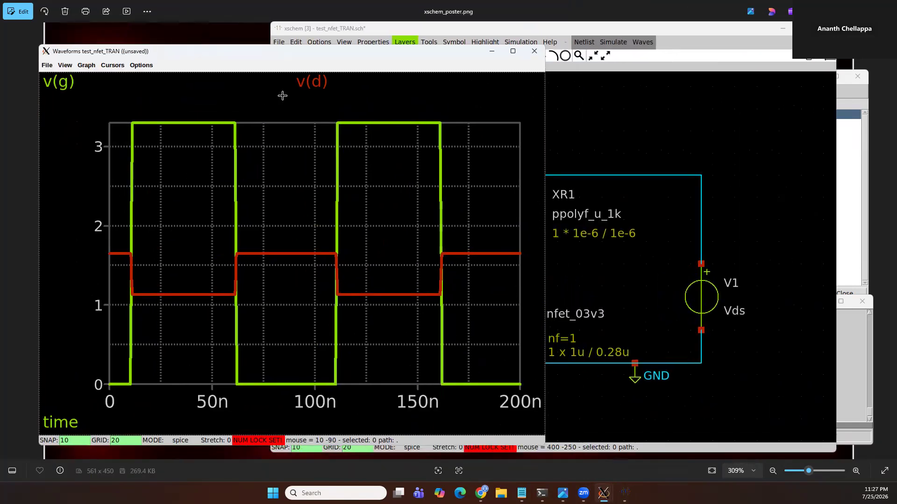
# Switch between the schematic, log and waveform windows, then close the waveform viewer
pyautogui.click(626, 117)
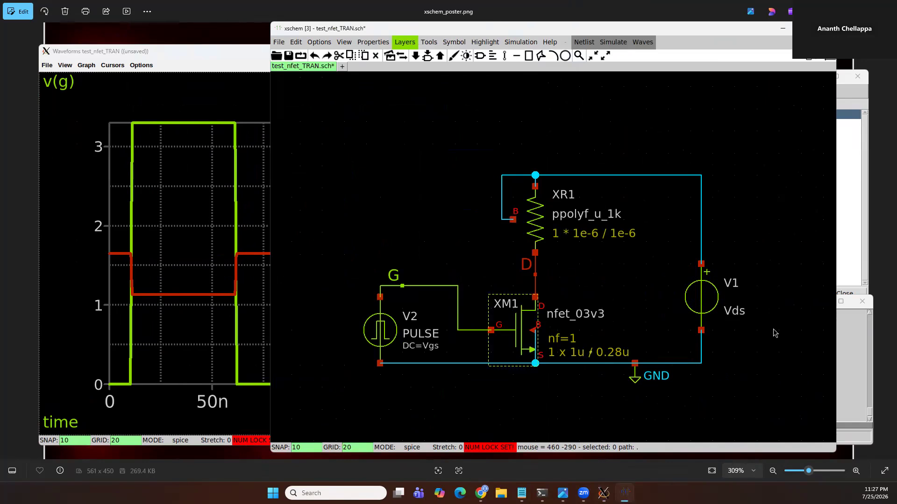
pyautogui.click(857, 370)
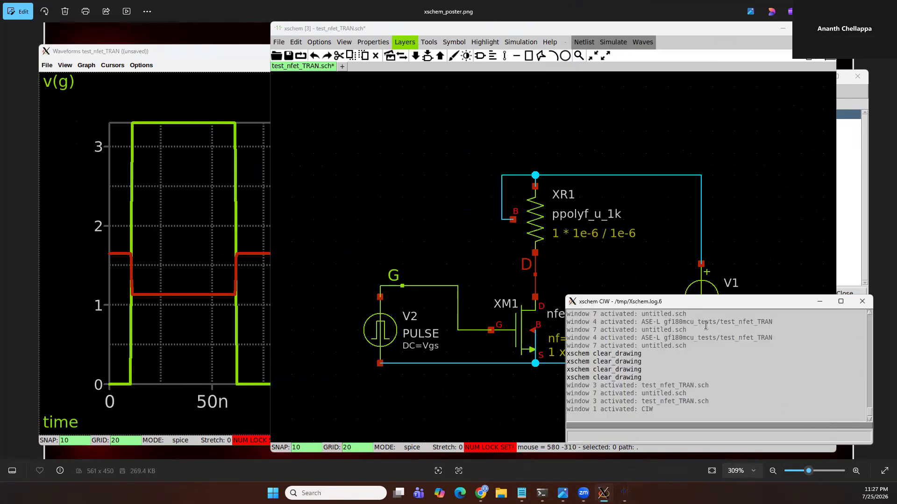
pyautogui.click(468, 174)
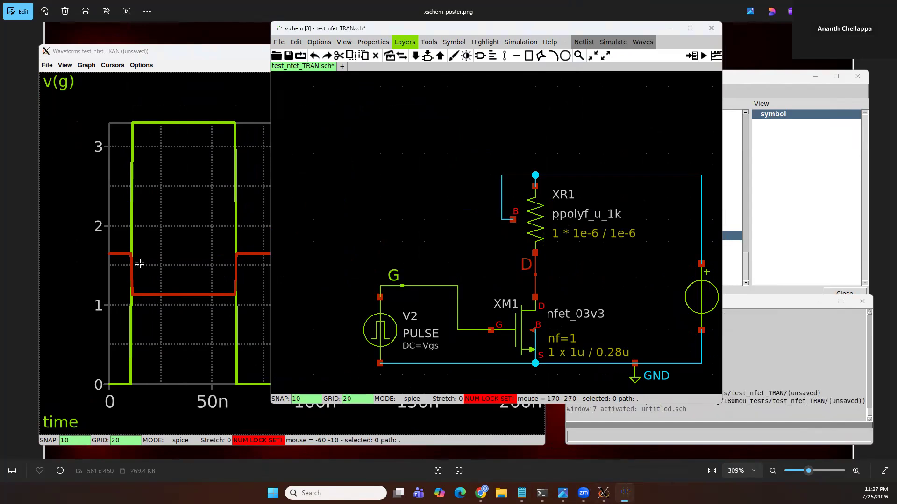
pyautogui.click(203, 224)
pyautogui.click(535, 52)
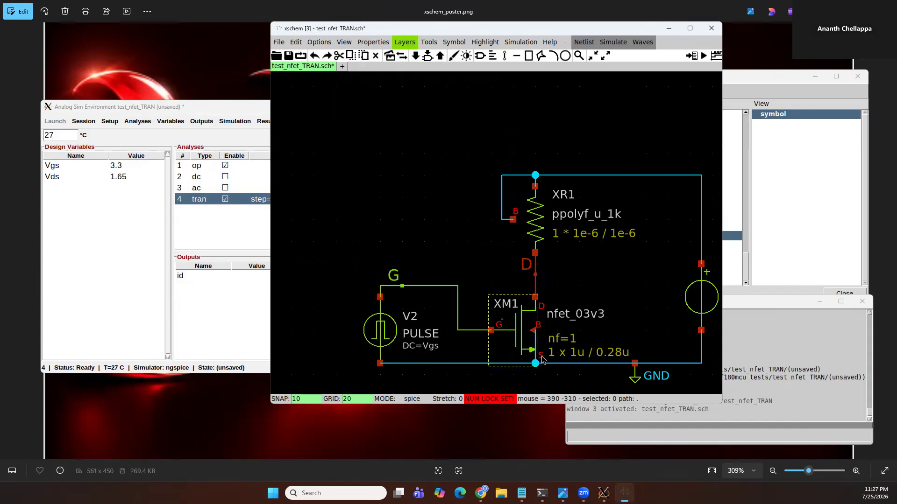
# Reopen the waveform viewer and close it, then clear all net highlights in the schematic
pyautogui.click(242, 108)
pyautogui.click(294, 122)
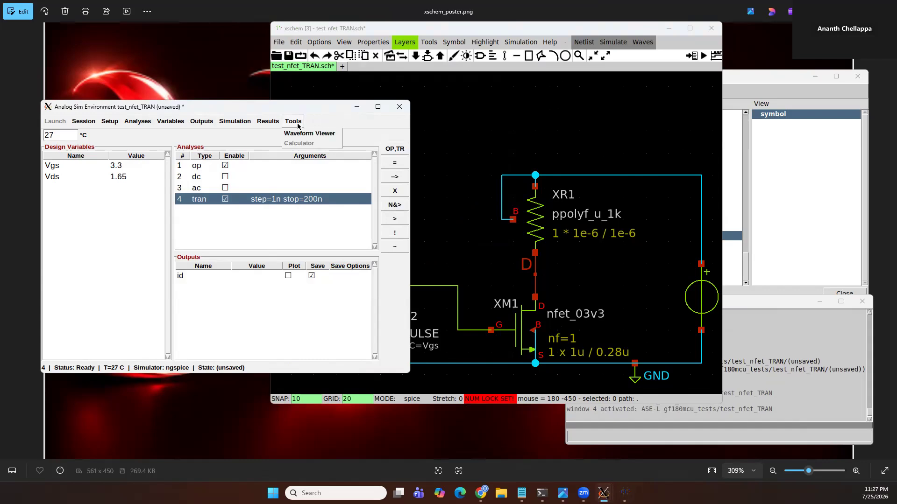
pyautogui.click(301, 134)
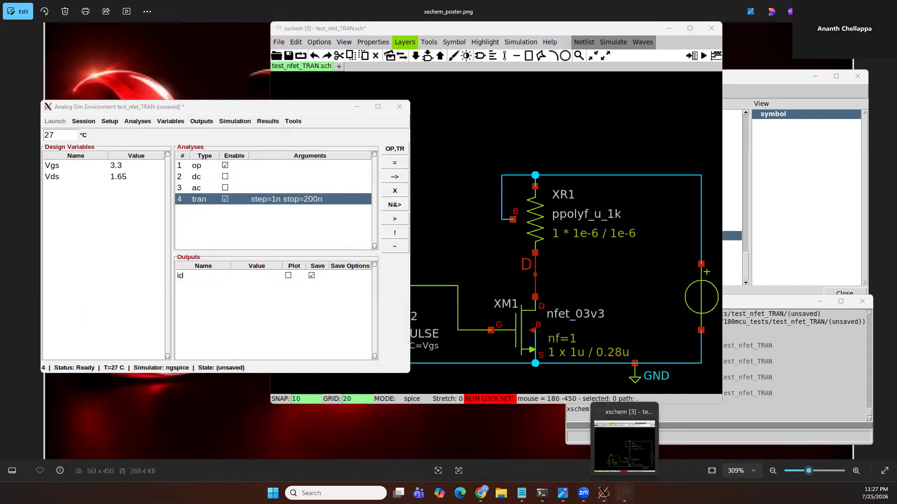
pyautogui.click(456, 108)
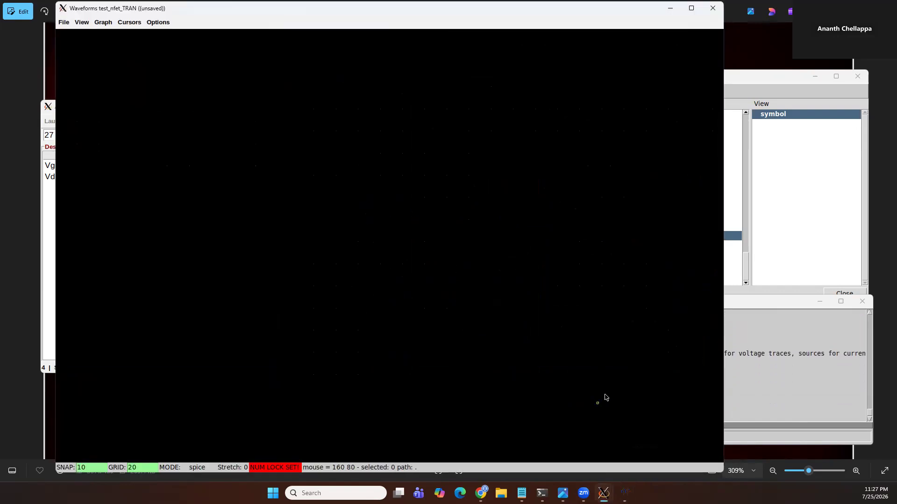
pyautogui.hotkey('ctrl', 'w')
pyautogui.hotkey('shift', 'k')
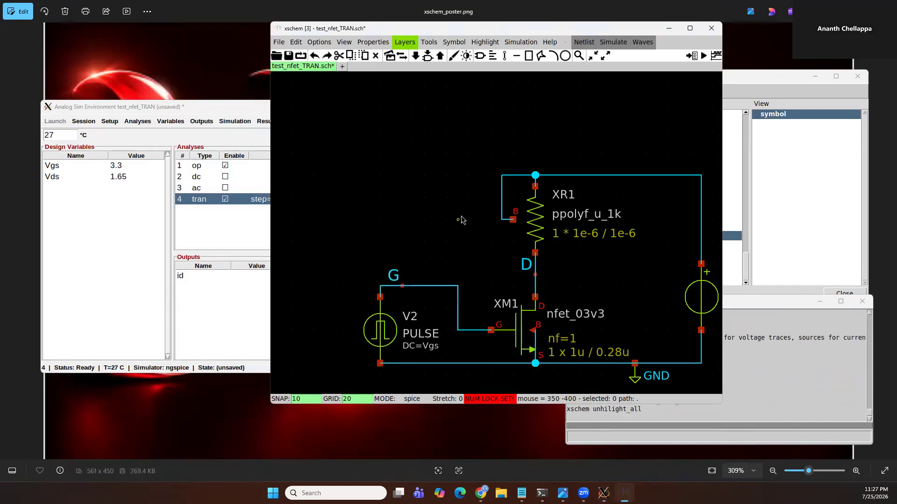
# Plot the gate and drain voltages of the selected nets in the waveform viewer
pyautogui.hotkey('ctrl', 'p')
pyautogui.click(458, 306)
pyautogui.click(527, 265)
pyautogui.press('Escape')
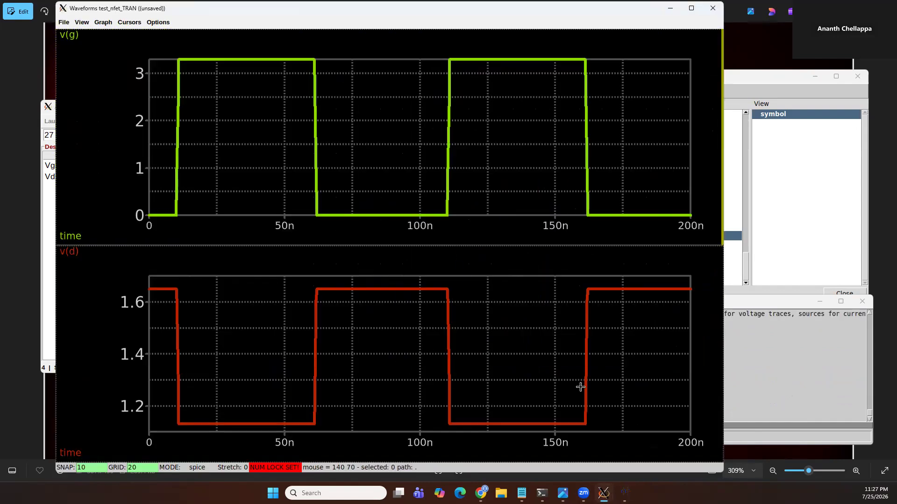
# Shrink the waveform window, zoom into the switching edge near 110 ns, then fit the waveforms to full view
pyautogui.moveTo(723, 472); pyautogui.dragTo(562, 442)
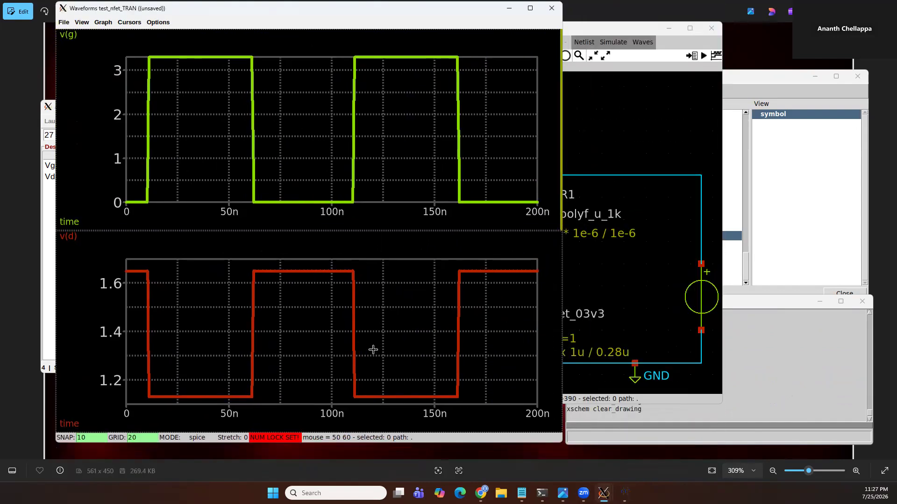
pyautogui.moveTo(374, 262); pyautogui.dragTo(376, 260, button='right')
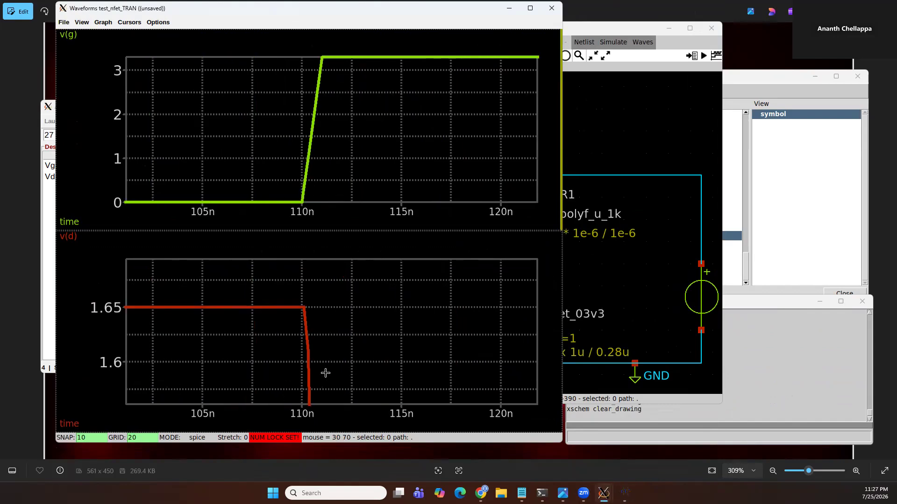
pyautogui.press('f')
# Zoom the waveform plots in and out, then fit them to full view again
pyautogui.scroll(-2, 397, 314)
pyautogui.scroll(1, 397, 314)
pyautogui.keyDown('shift'); pyautogui.scroll(-5, 397, 314); pyautogui.keyUp('shift')
pyautogui.keyDown('shift'); pyautogui.scroll(6, 397, 314); pyautogui.keyUp('shift')
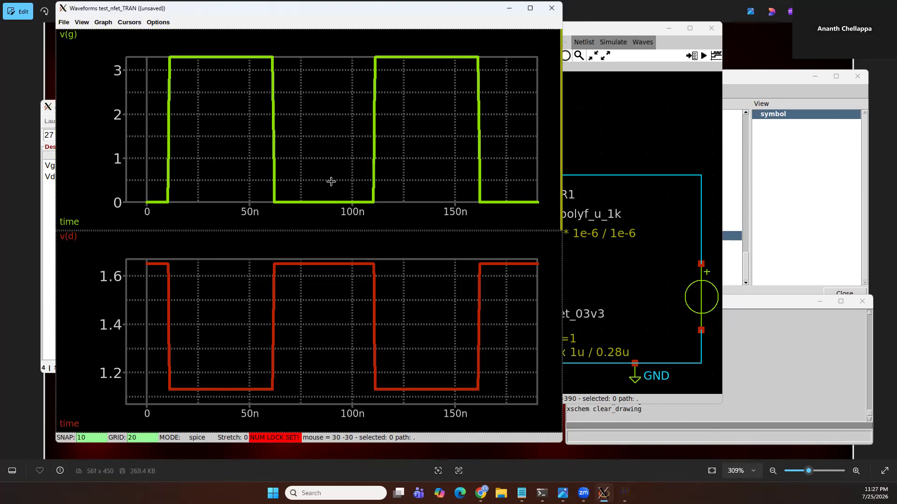
pyautogui.keyDown('ctrl'); pyautogui.scroll(-2, 331, 169); pyautogui.keyUp('ctrl')
pyautogui.keyDown('ctrl'); pyautogui.scroll(-1, 332, 170); pyautogui.keyUp('ctrl')
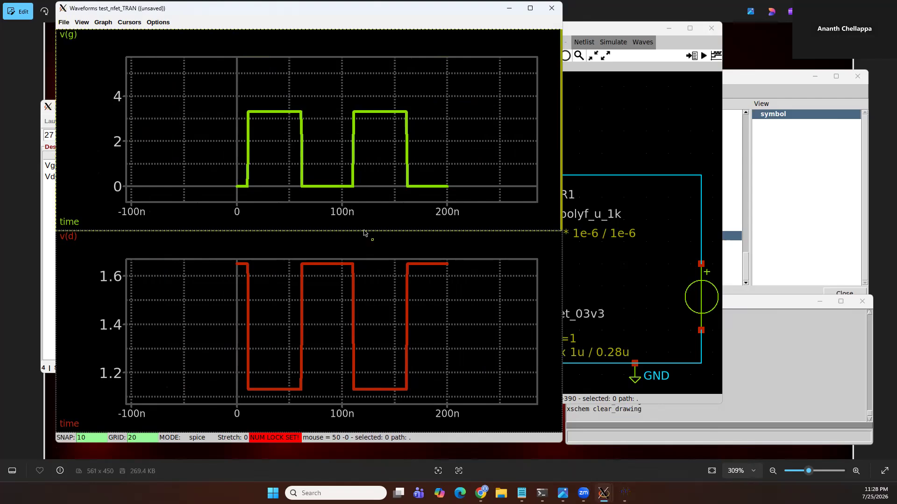
pyautogui.press('f')
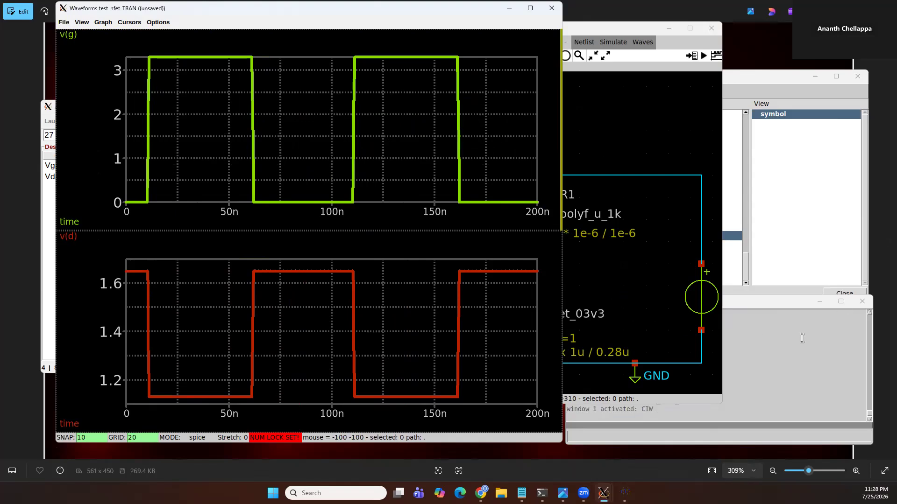
pyautogui.click(524, 265)
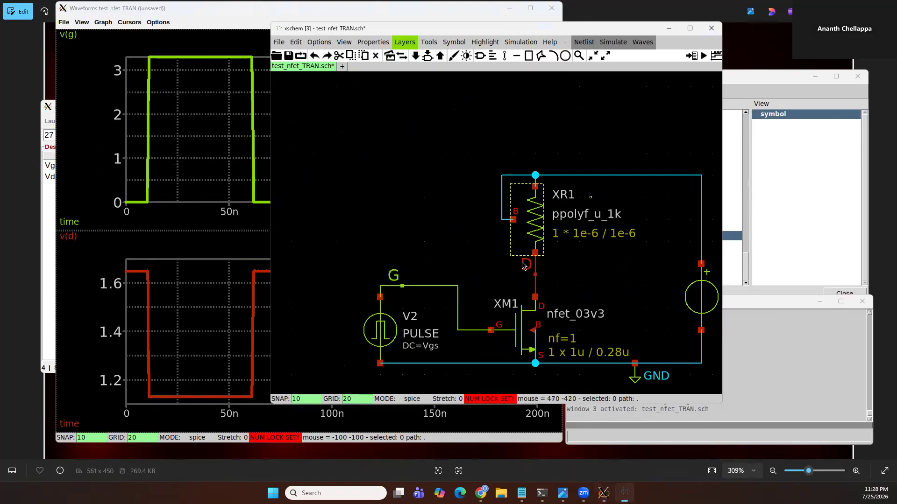
pyautogui.click(51, 272)
pyautogui.click(84, 122)
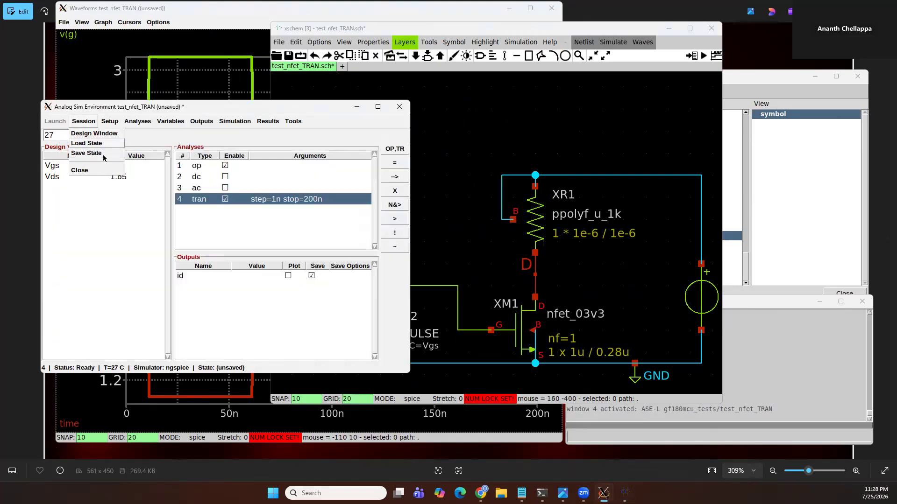
pyautogui.click(106, 226)
pyautogui.click(109, 121)
pyautogui.moveTo(84, 121)
pyautogui.click(78, 271)
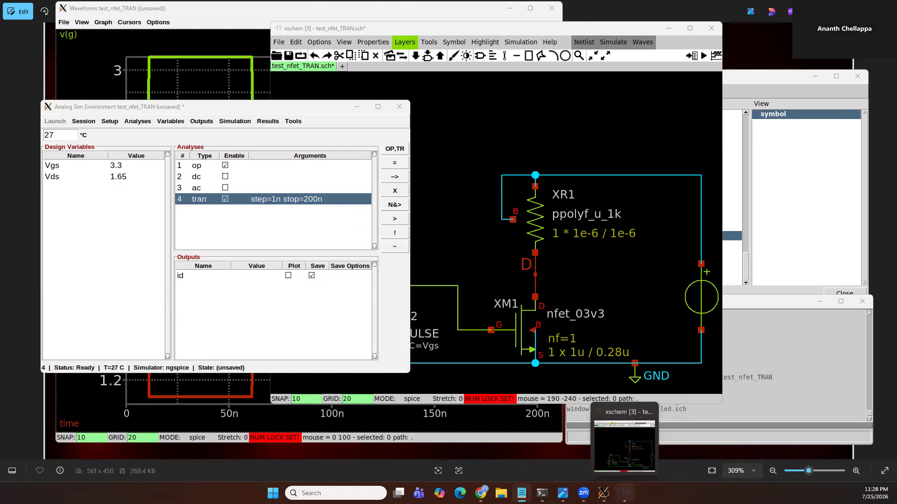
# Switch to the terminal, highlight the gf180mcuD/cadence_style_rc script path in the launch command, and return to the schematic
pyautogui.click(531, 447)
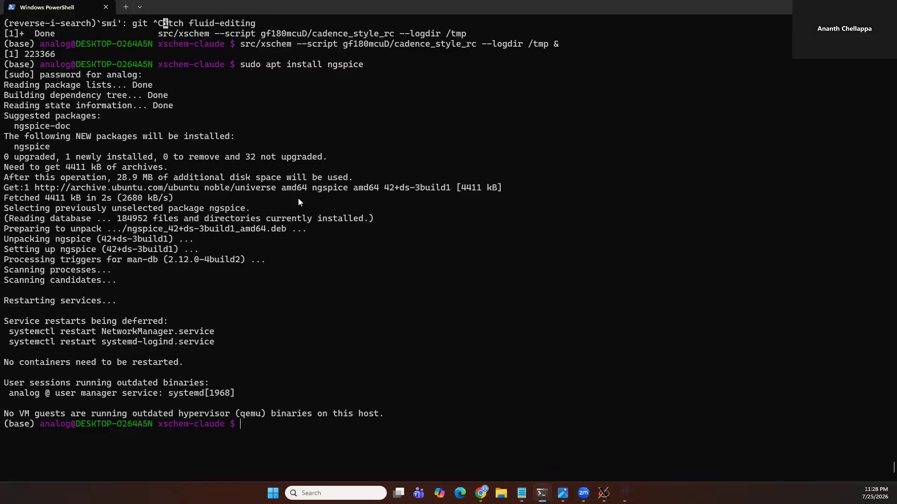
pyautogui.tripleClick(252, 35)
pyautogui.click(328, 136)
pyautogui.moveTo(262, 34); pyautogui.dragTo(394, 35)
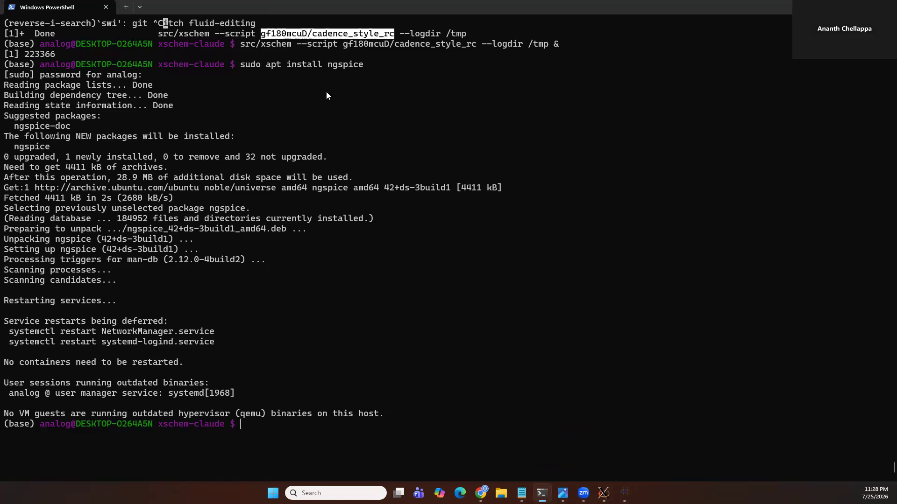
pyautogui.click(435, 215)
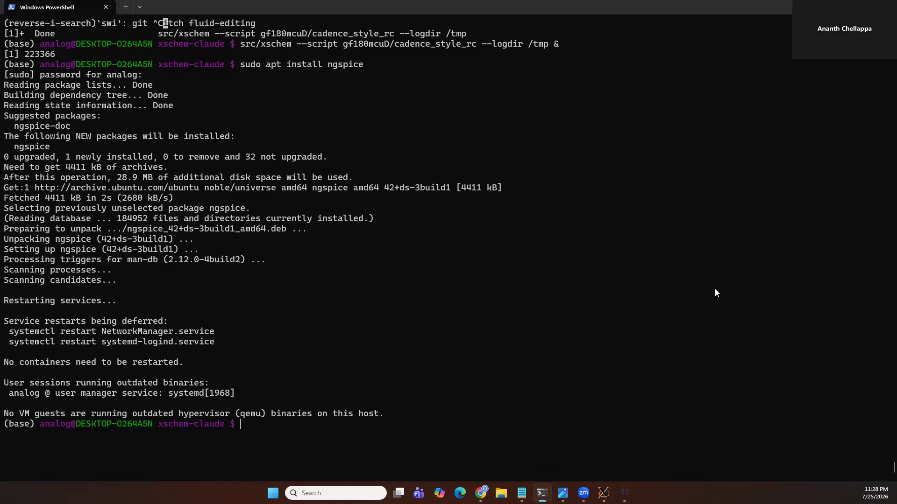
pyautogui.hotkey('alt', 'Tab')
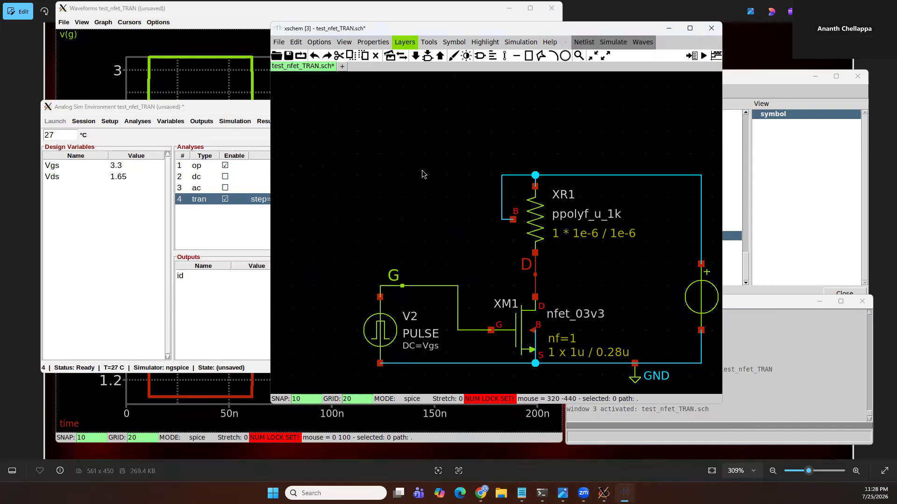
# Make the schematic editable and place input pins A, B and C at its upper left
pyautogui.press('p')
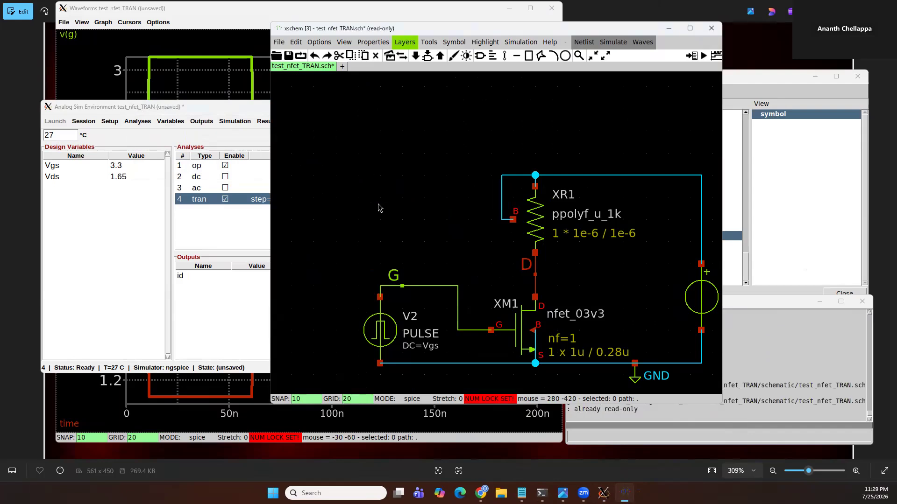
pyautogui.hotkey('ctrl', 'e')
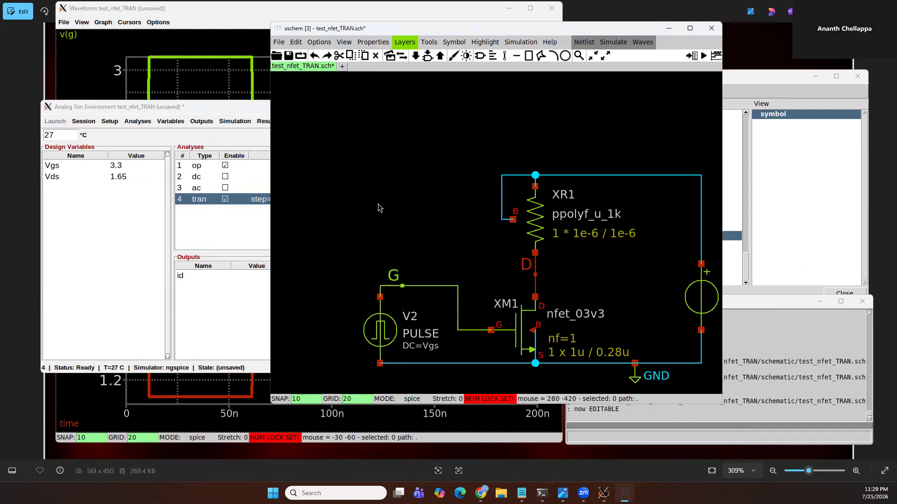
pyautogui.hotkey('alt', 'p')
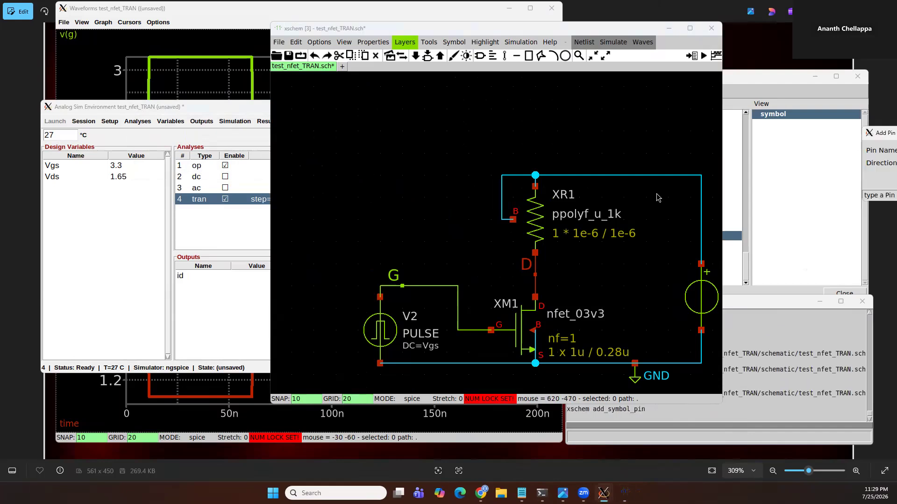
pyautogui.write('A B C')
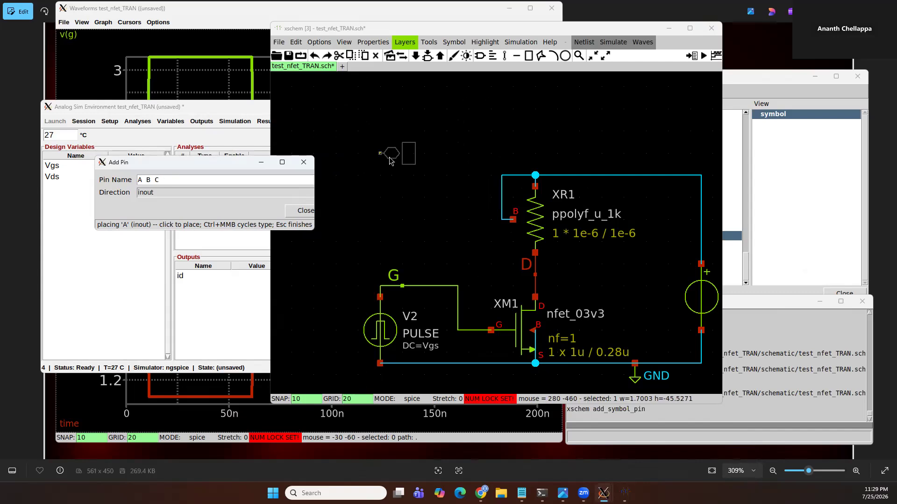
pyautogui.click(394, 154)
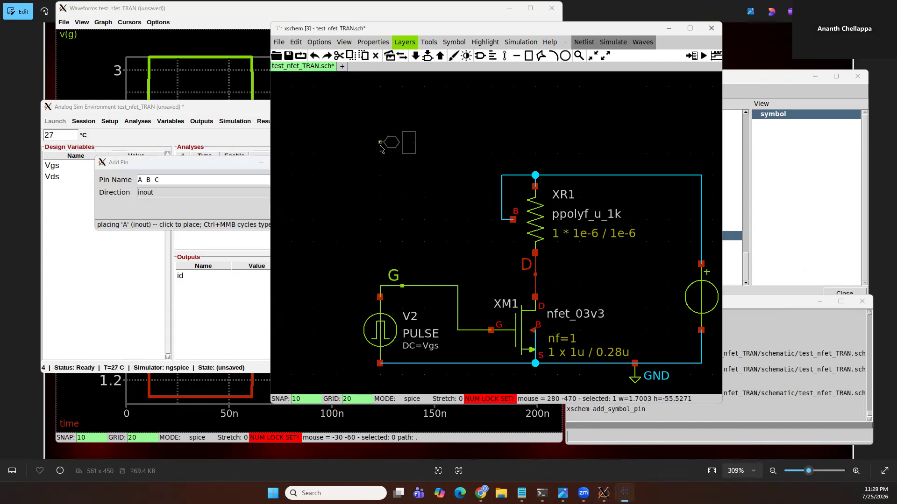
pyautogui.click(380, 131)
pyautogui.keyDown('ctrl'); pyautogui.middleClick(369, 164); pyautogui.keyUp('ctrl')
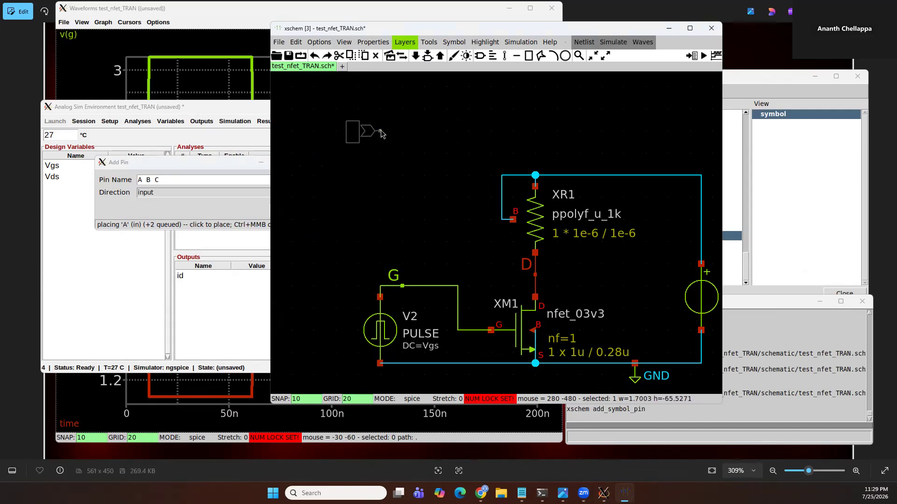
pyautogui.click(382, 134)
pyautogui.click(374, 165)
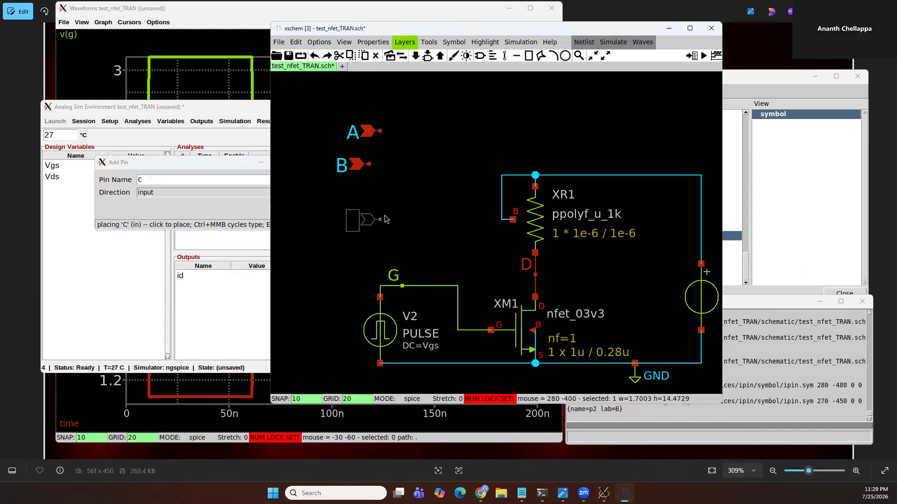
pyautogui.click(386, 220)
pyautogui.press('Escape')
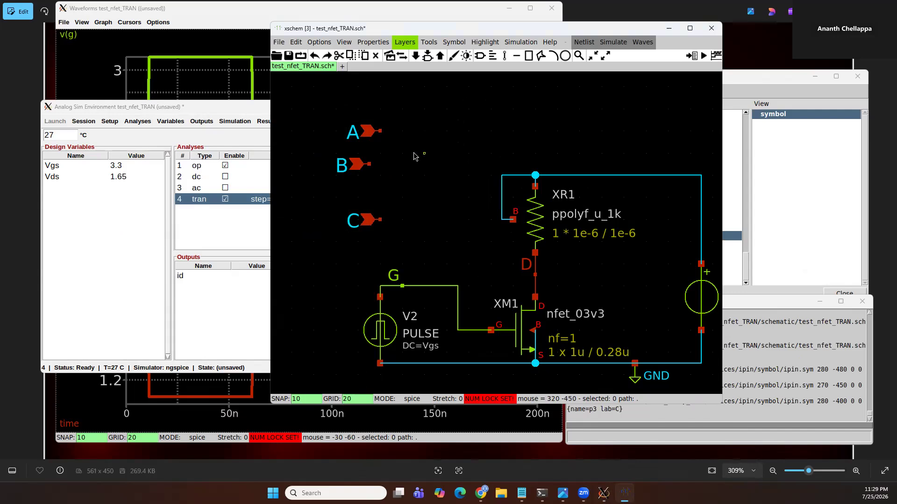
# Convert the A and B pins into net labels
pyautogui.moveTo(426, 115); pyautogui.dragTo(304, 194)
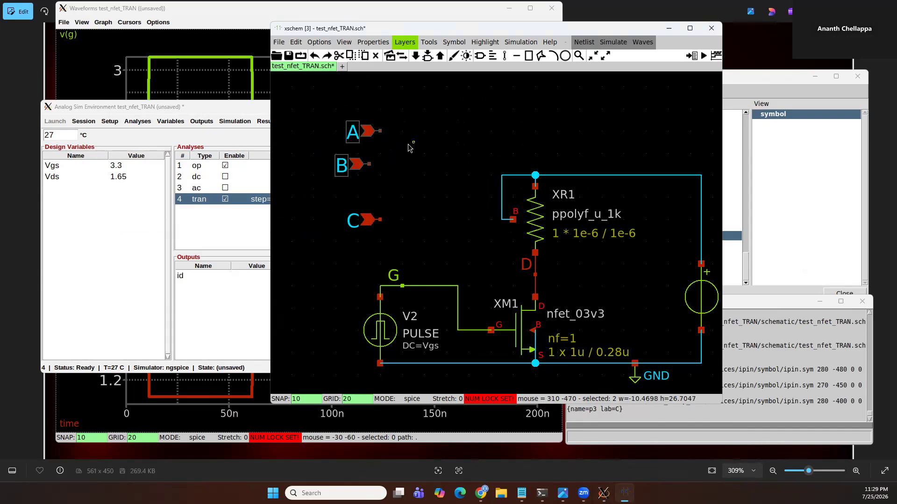
pyautogui.hotkey('shift', 'p')
pyautogui.click(360, 168)
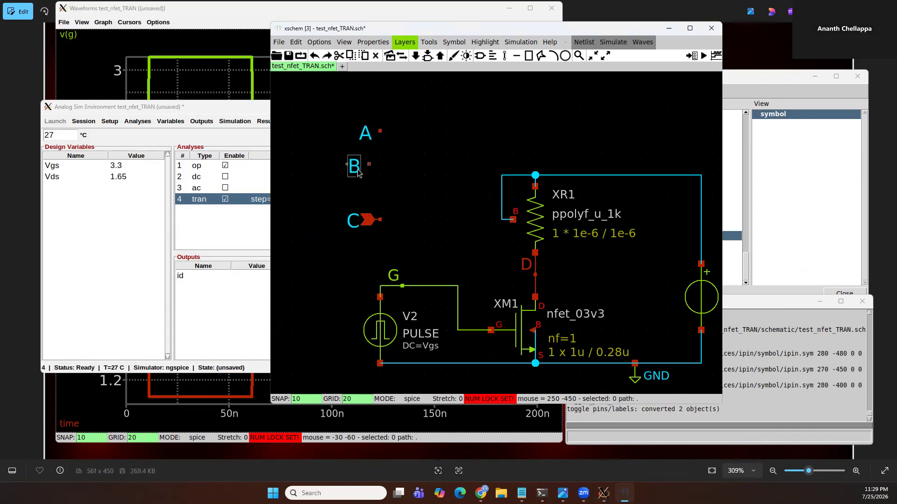
# Drag the B label onto the resistor's top wire, then delete the B and A labels
pyautogui.moveTo(352, 169); pyautogui.dragTo(370, 178, button='middle')
pyautogui.moveTo(379, 181); pyautogui.dragTo(513, 193)
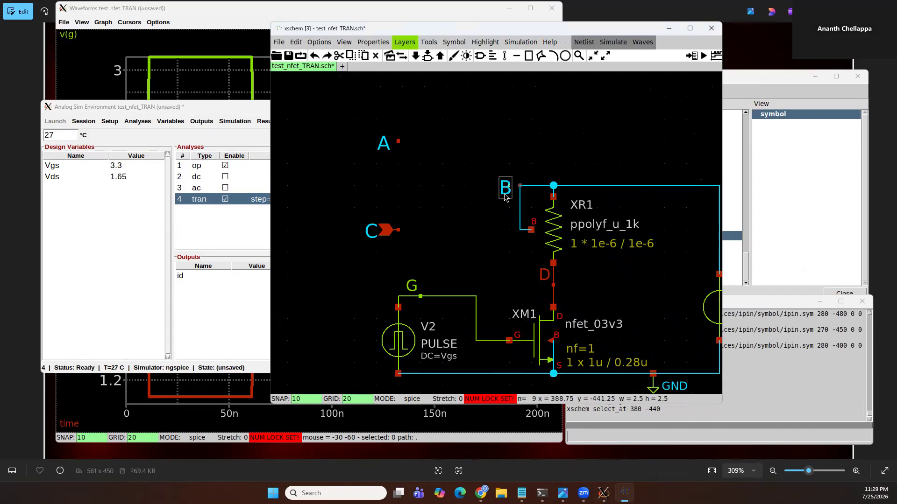
pyautogui.press('Delete')
pyautogui.moveTo(343, 117); pyautogui.dragTo(434, 168)
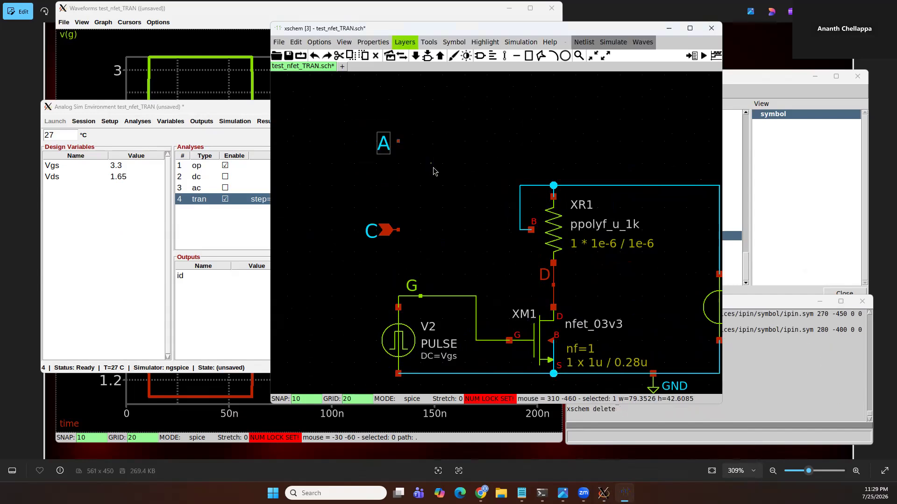
pyautogui.press('Delete')
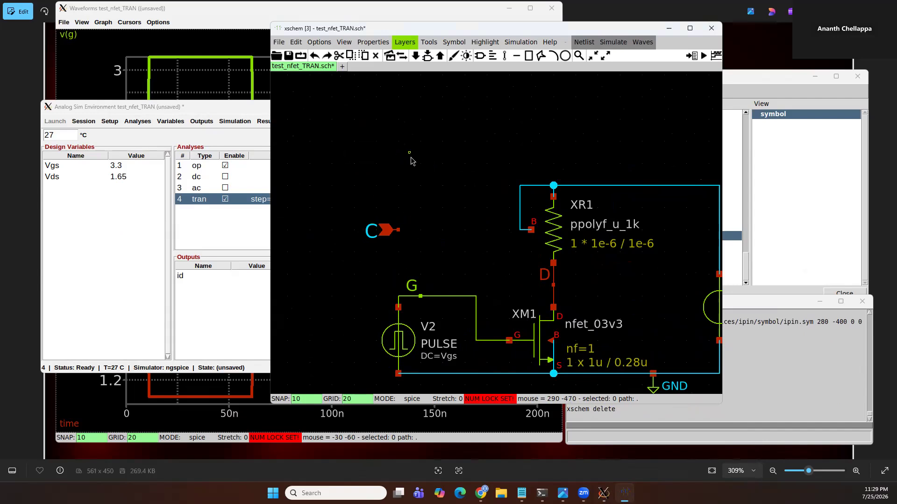
# Create a symbol view named symbol from the schematic
pyautogui.moveTo(393, 230); pyautogui.dragTo(380, 190, button='middle')
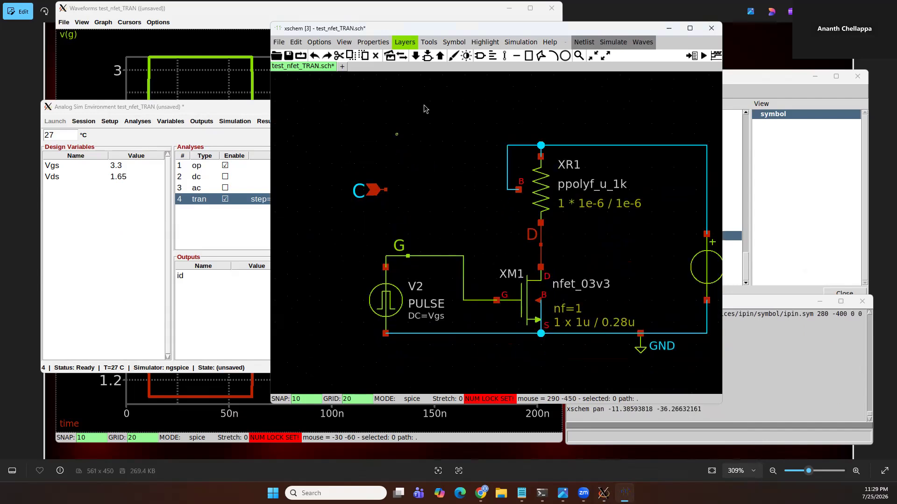
pyautogui.click(454, 42)
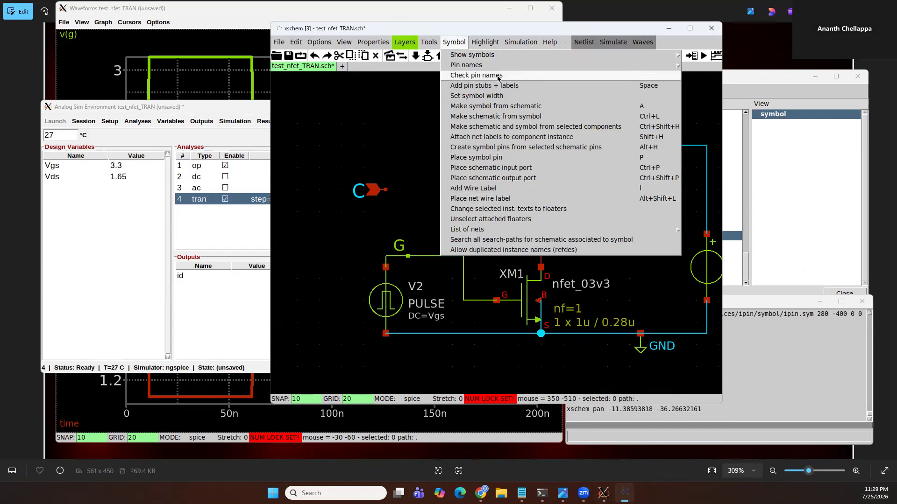
pyautogui.click(503, 107)
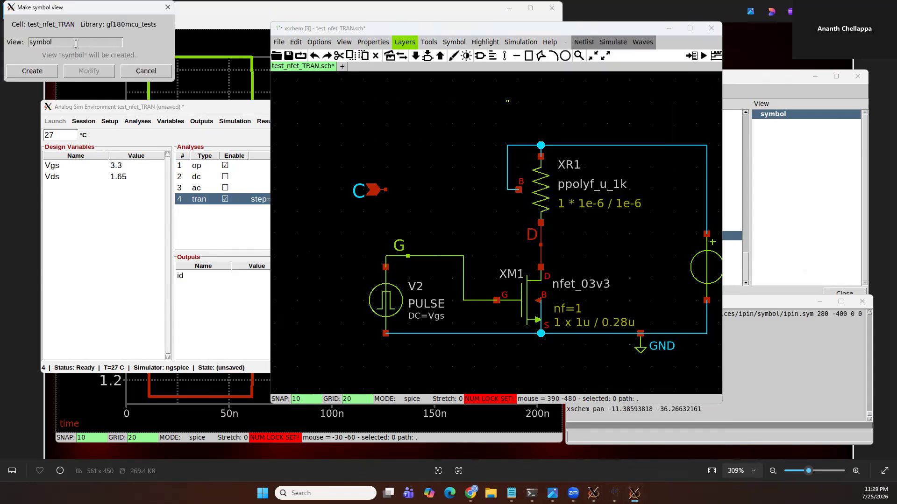
pyautogui.click(32, 71)
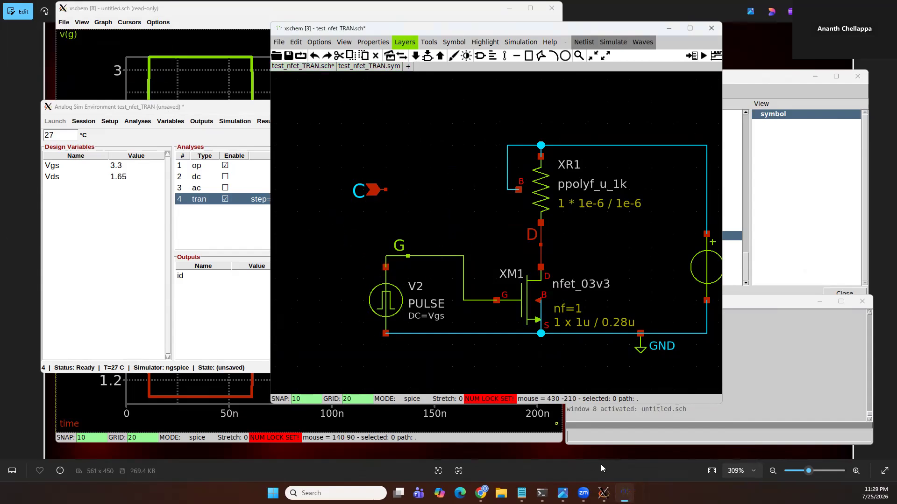
# Open the test_nfet_TRAN symbol view from the Library Manager and zoom in on it
pyautogui.click(771, 211)
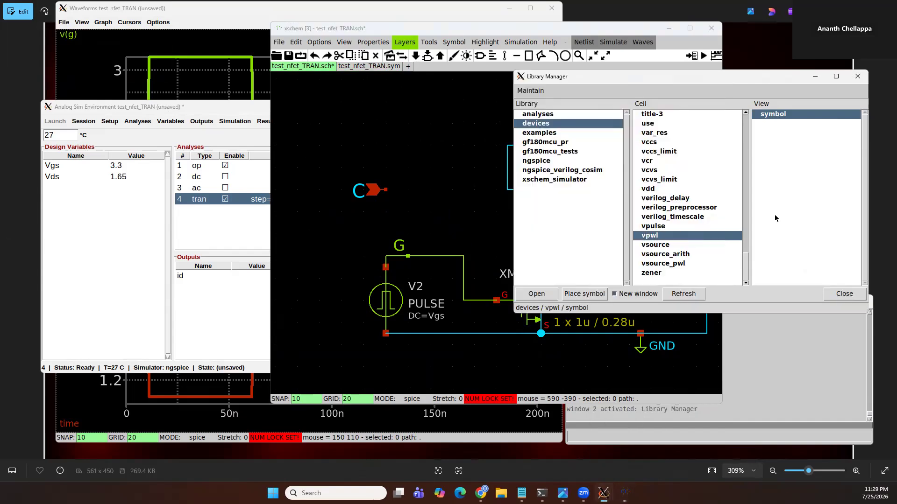
pyautogui.click(428, 216)
pyautogui.press('F6')
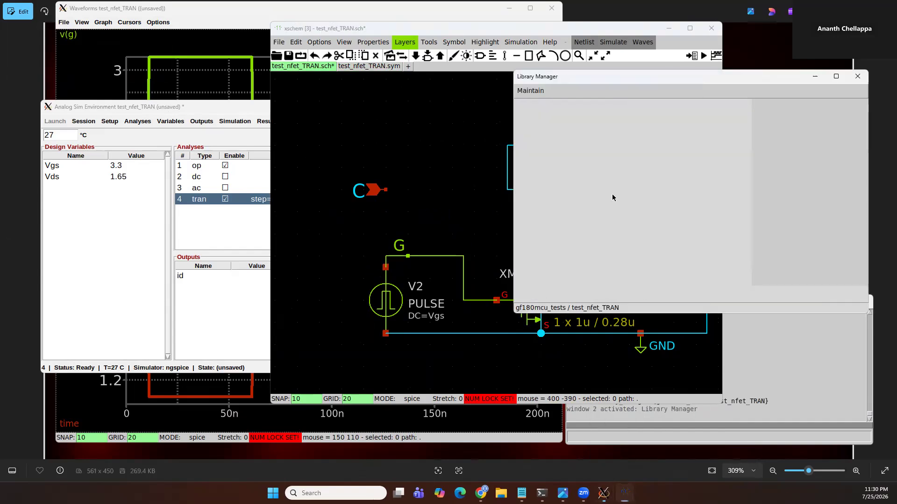
pyautogui.click(777, 124)
pyautogui.doubleClick(771, 133)
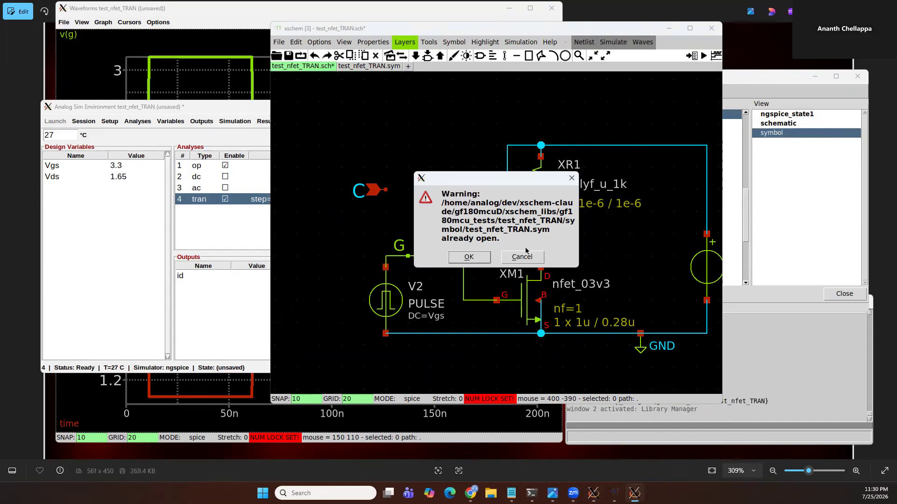
pyautogui.click(468, 257)
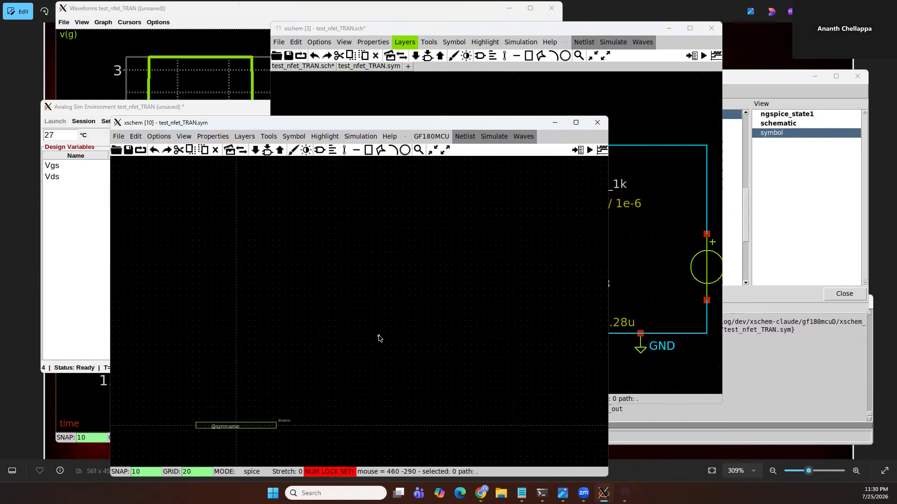
pyautogui.scroll(9, 196, 441)
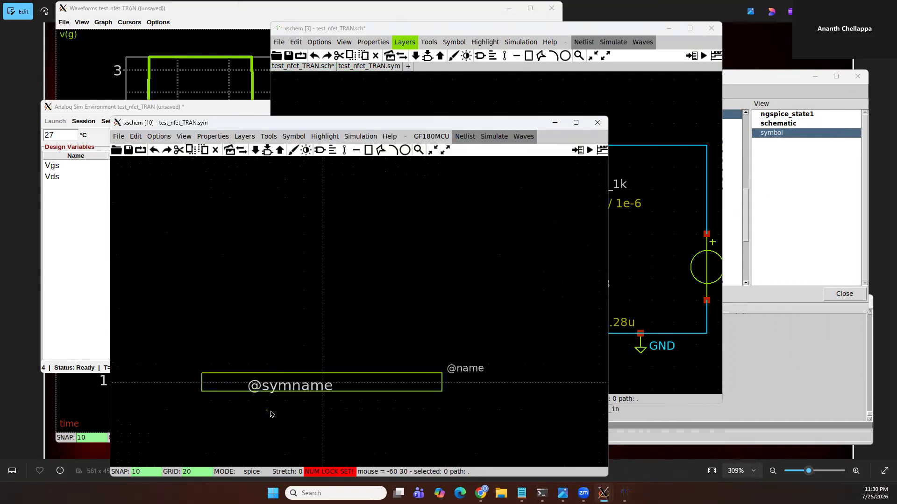
# Paste the C pin copied from the schematic into the symbol view, placing it above the symname box
pyautogui.scroll(-2, 286, 393)
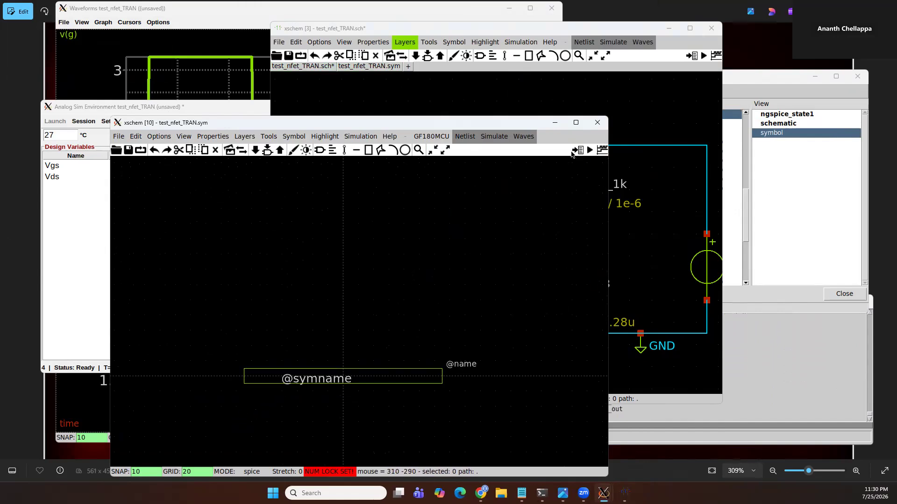
pyautogui.click(530, 92)
pyautogui.click(197, 407)
pyautogui.click(640, 117)
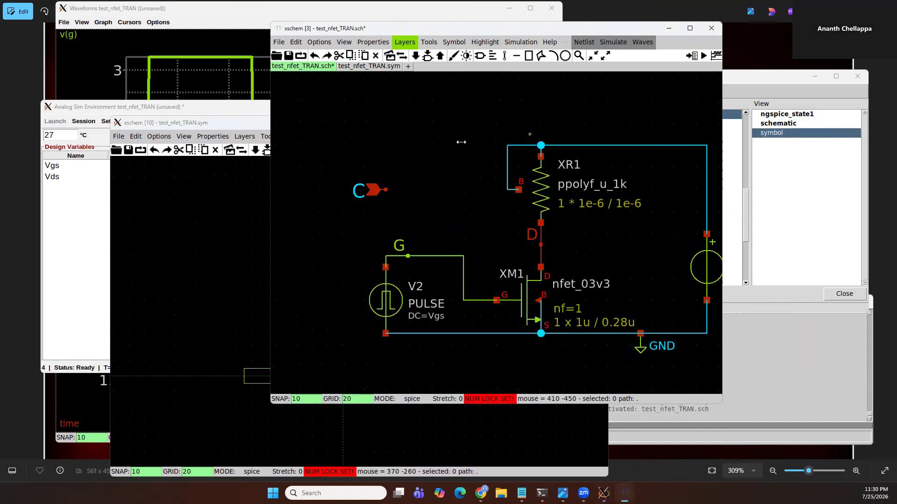
pyautogui.click(353, 198)
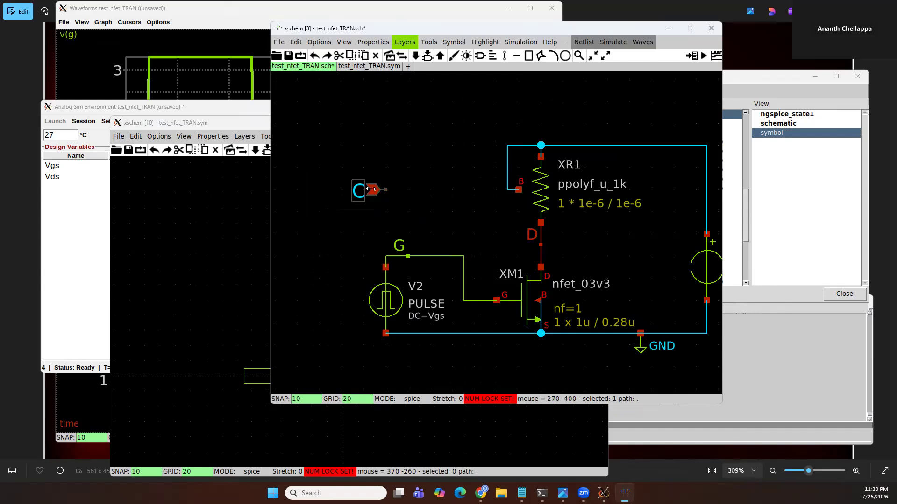
pyautogui.click(252, 348)
pyautogui.scroll(3, 228, 416)
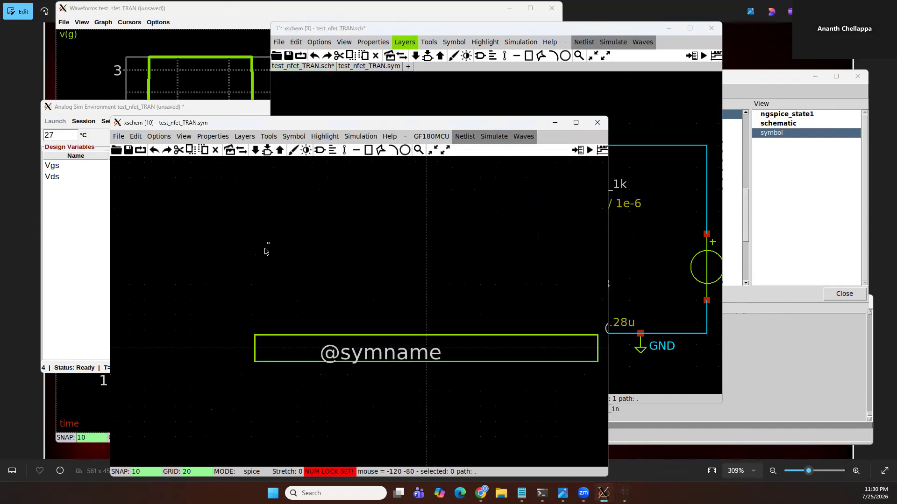
pyautogui.hotkey('ctrl', 'v')
pyautogui.click(227, 310)
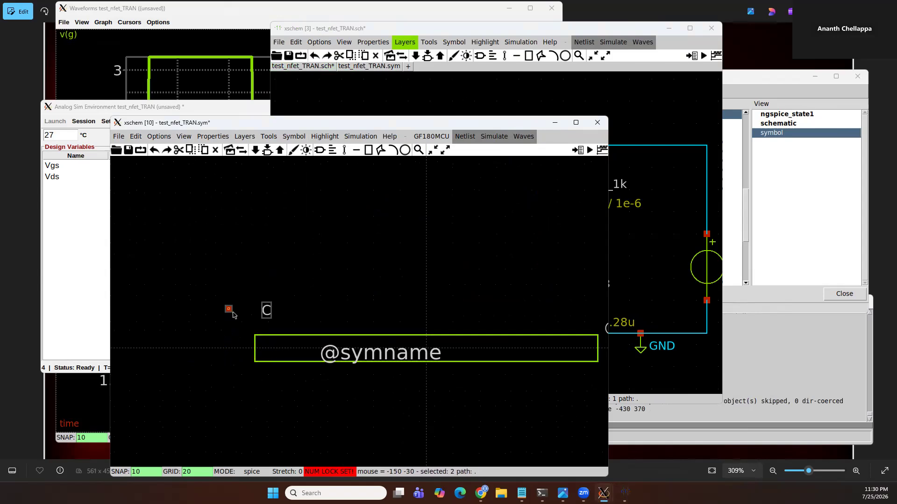
# Duplicate the C pin higher up in the symbol and open the copy's pin properties
pyautogui.press('c')
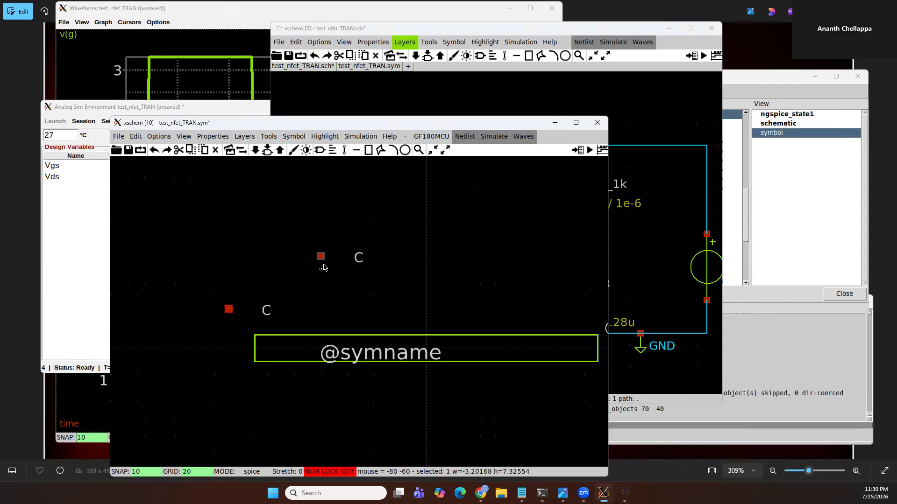
pyautogui.press('q')
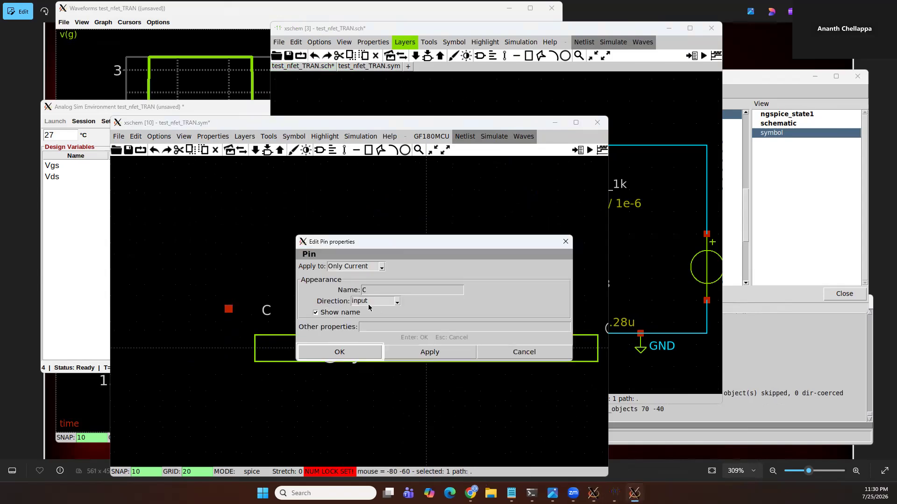
pyautogui.press('Escape')
# Compare the pin property dialogs of the schematic's C pin and the symbol's copied pin and its name text
pyautogui.click(474, 95)
pyautogui.click(374, 188)
pyautogui.press('q')
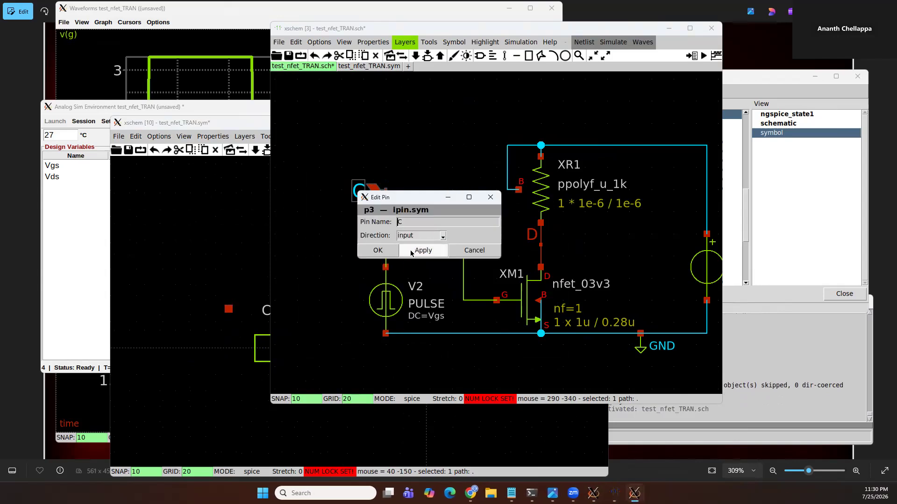
pyautogui.press('Escape')
pyautogui.click(174, 236)
pyautogui.moveTo(288, 210); pyautogui.dragTo(399, 280)
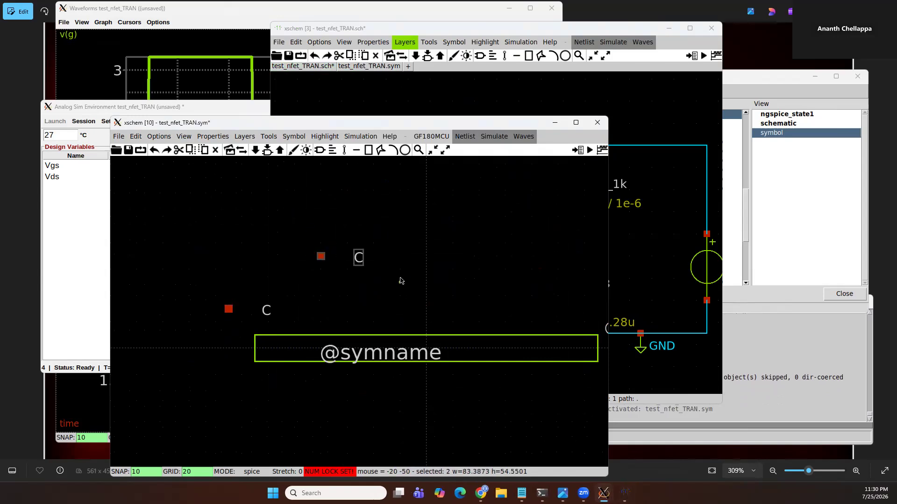
pyautogui.click(345, 266)
pyautogui.click(359, 256)
pyautogui.press('q')
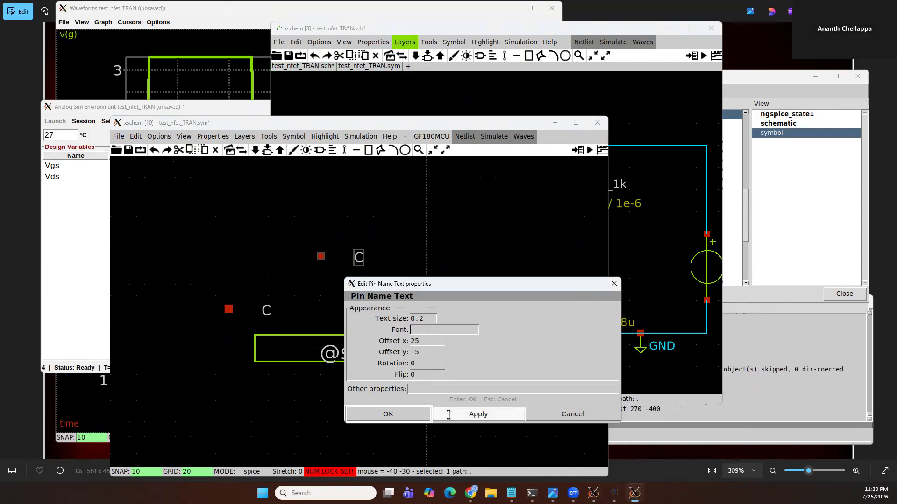
pyautogui.press('Escape')
# Set the copied symbol pin's name to D and its direction to output
pyautogui.click(321, 256)
pyautogui.press('q')
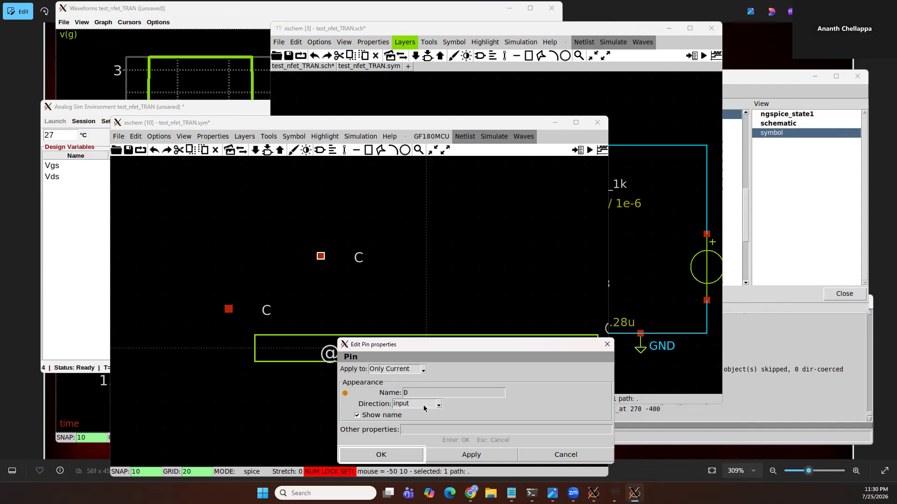
pyautogui.click(404, 241)
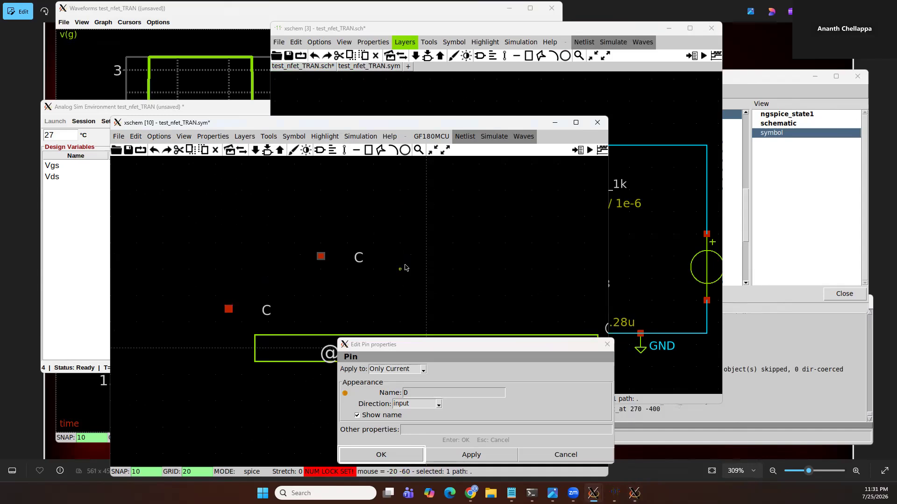
pyautogui.click(426, 405)
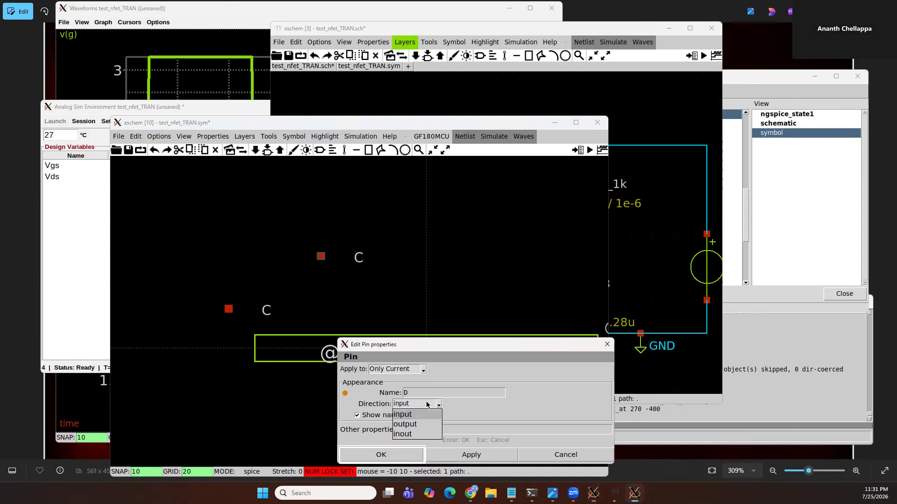
pyautogui.click(405, 424)
pyautogui.click(391, 455)
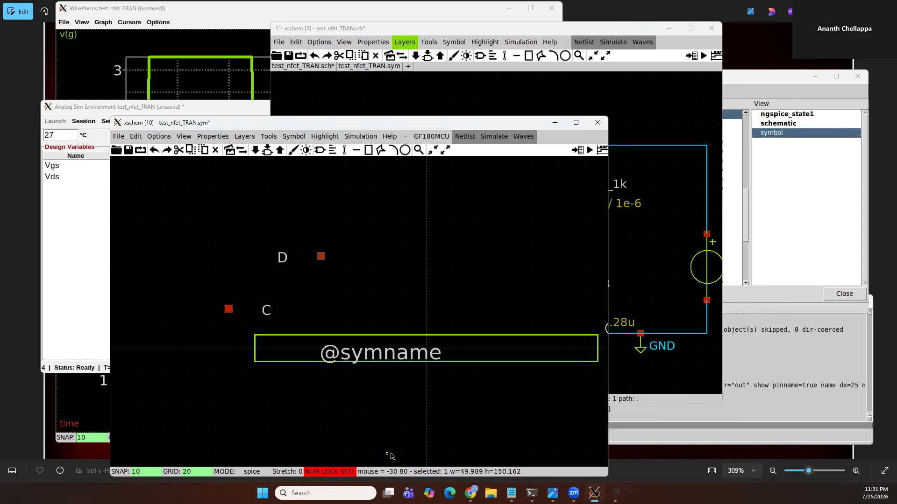
# Copy the D pin from the symbol and paste it into the schematic above the C pin
pyautogui.moveTo(245, 220); pyautogui.dragTo(379, 280)
pyautogui.moveTo(301, 226); pyautogui.dragTo(363, 276)
pyautogui.click(624, 121)
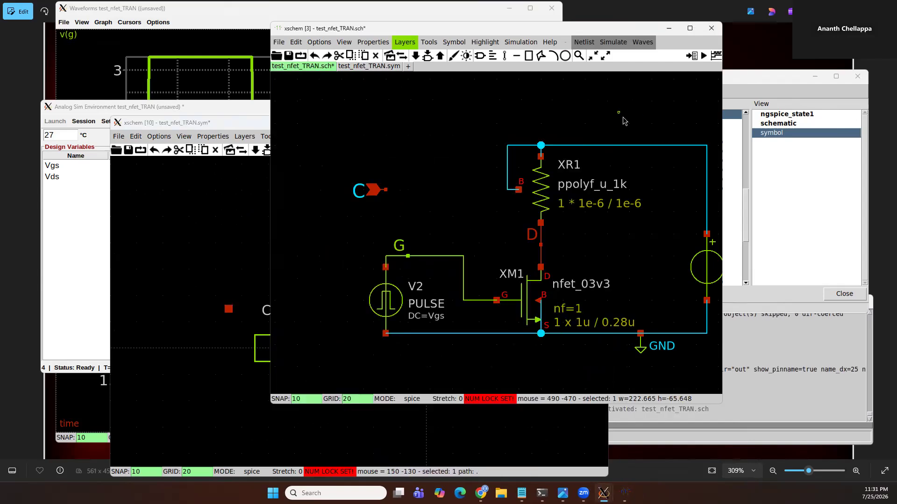
pyautogui.hotkey('ctrl', 'v')
pyautogui.click(433, 154)
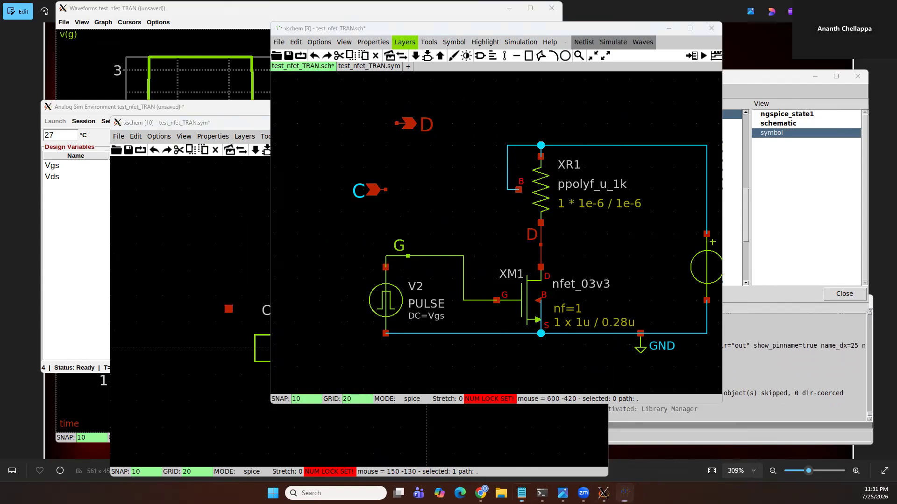
# Switch to the notes document and review the listed demo topics
pyautogui.hotkey('alt', 'Tab')
pyautogui.tripleClick(577, 133)
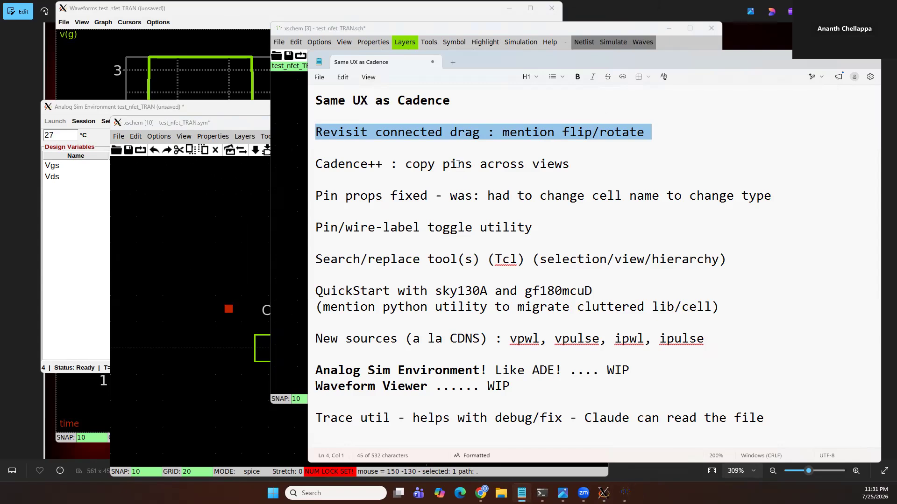
pyautogui.tripleClick(458, 164)
pyautogui.tripleClick(463, 191)
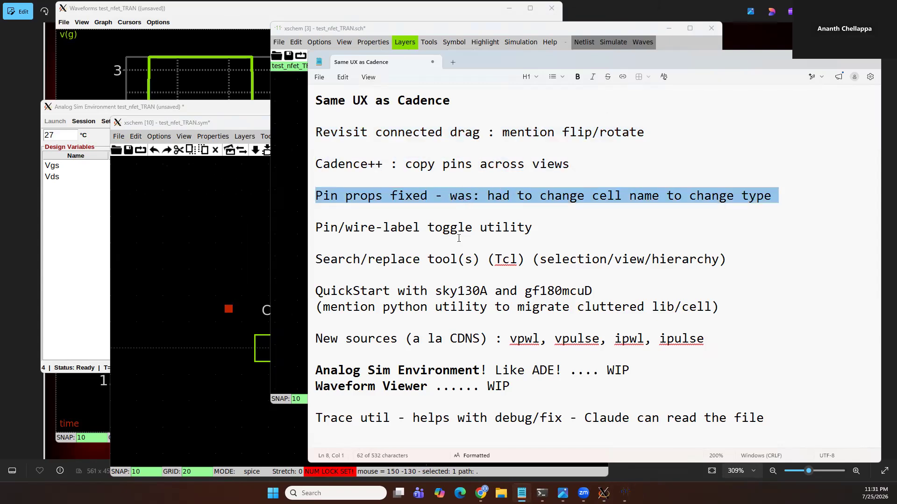
pyautogui.doubleClick(376, 229)
pyautogui.click(548, 232)
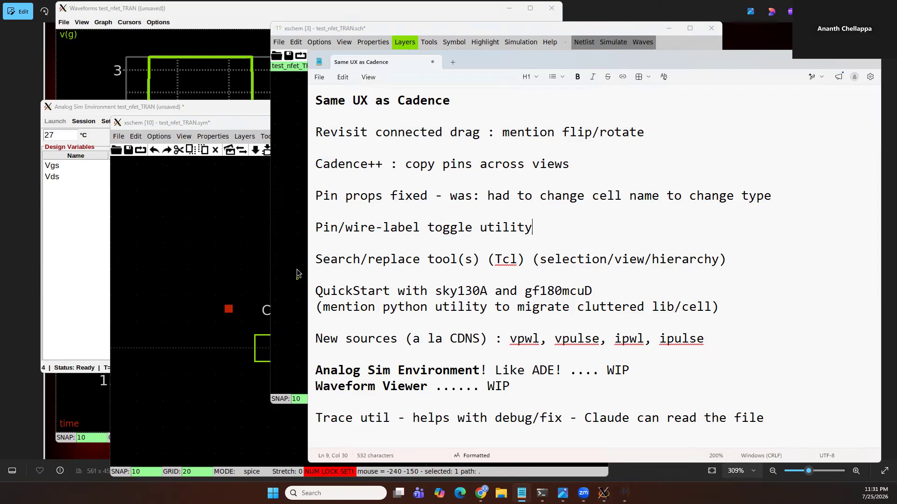
# Close the symbol view without saving its changes
pyautogui.click(272, 234)
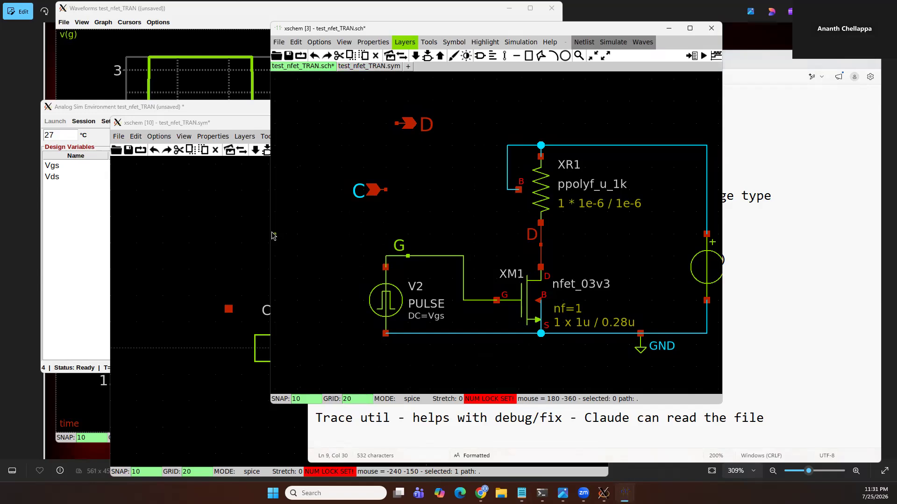
pyautogui.click(249, 299)
pyautogui.hotkey('ctrl', 'w')
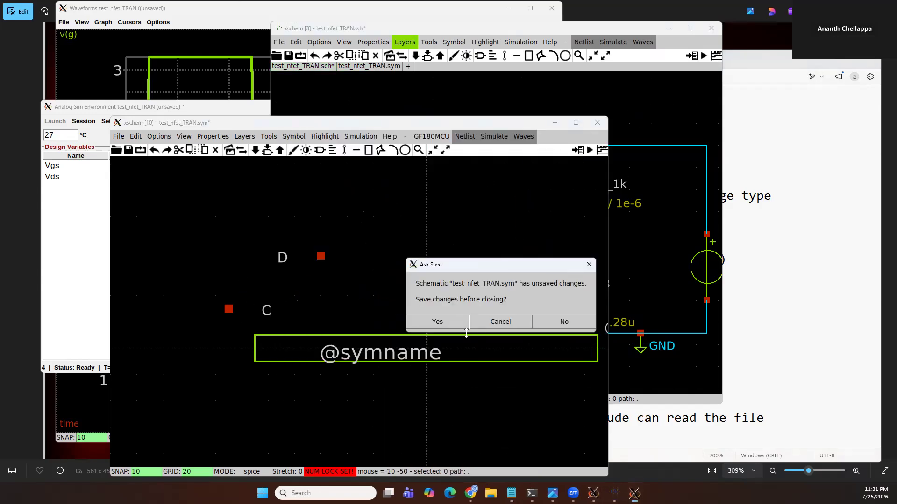
pyautogui.click(564, 321)
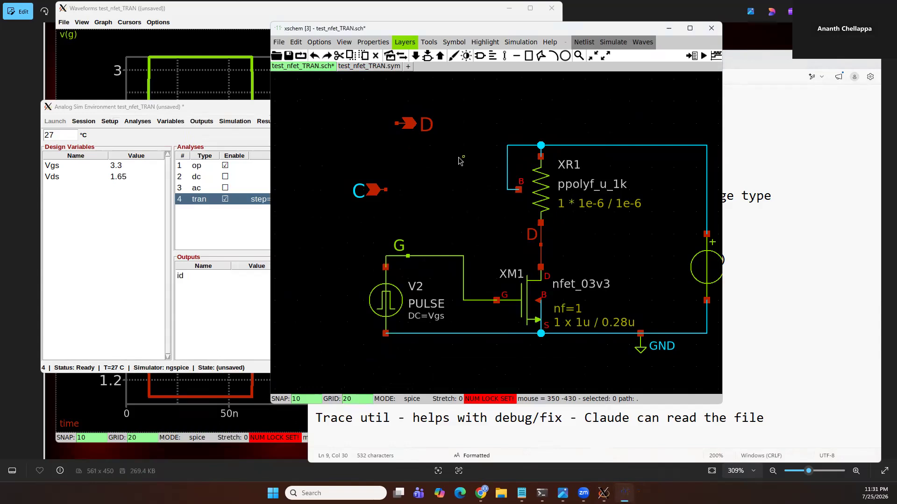
# Delete the C and D pins from the schematic
pyautogui.moveTo(492, 74); pyautogui.dragTo(307, 220)
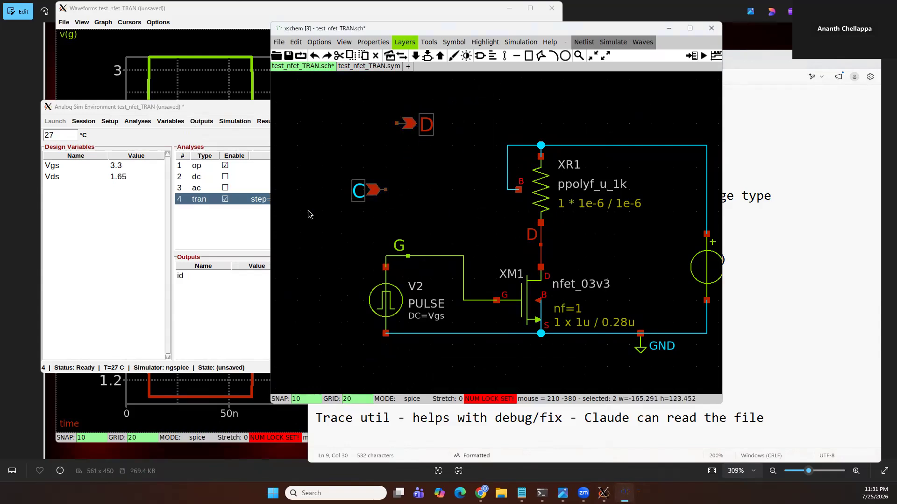
pyautogui.press('Delete')
pyautogui.scroll(-2, 467, 200)
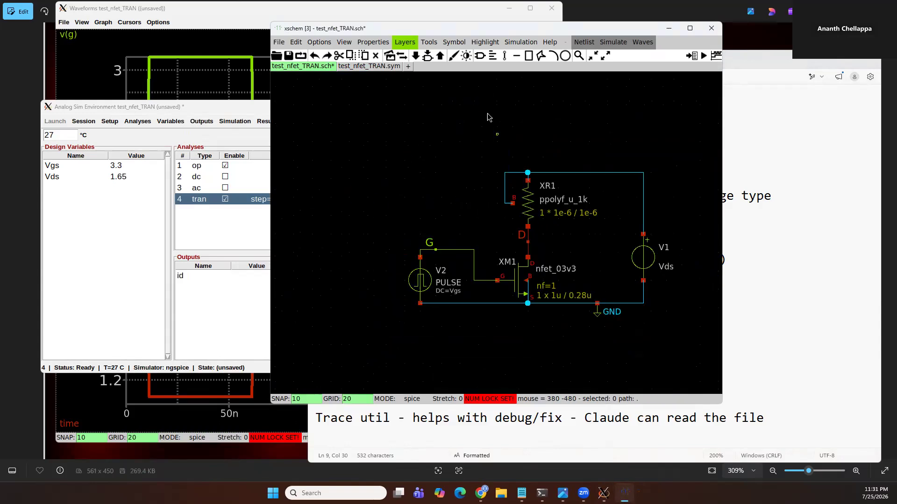
# Open the Find Navigator on the schematic and examine its object and scope options
pyautogui.moveTo(557, 30); pyautogui.dragTo(544, 80)
pyautogui.click(413, 90)
pyautogui.click(335, 223)
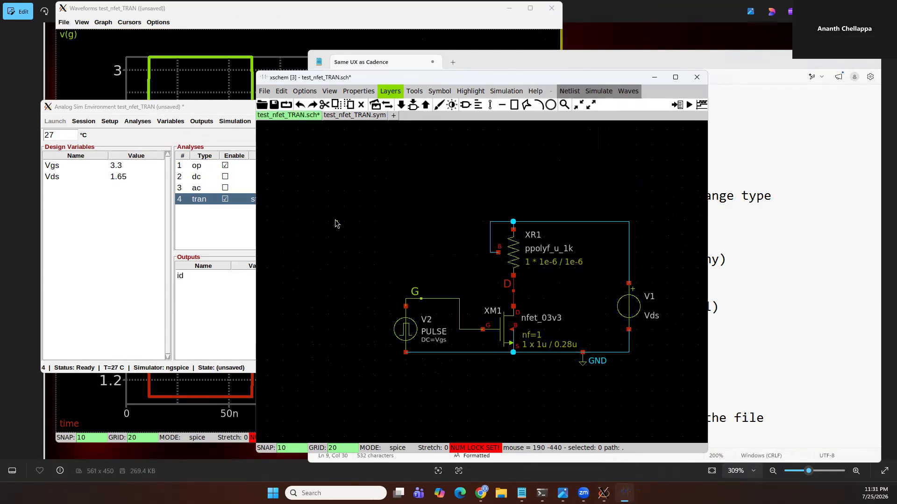
pyautogui.press('i')
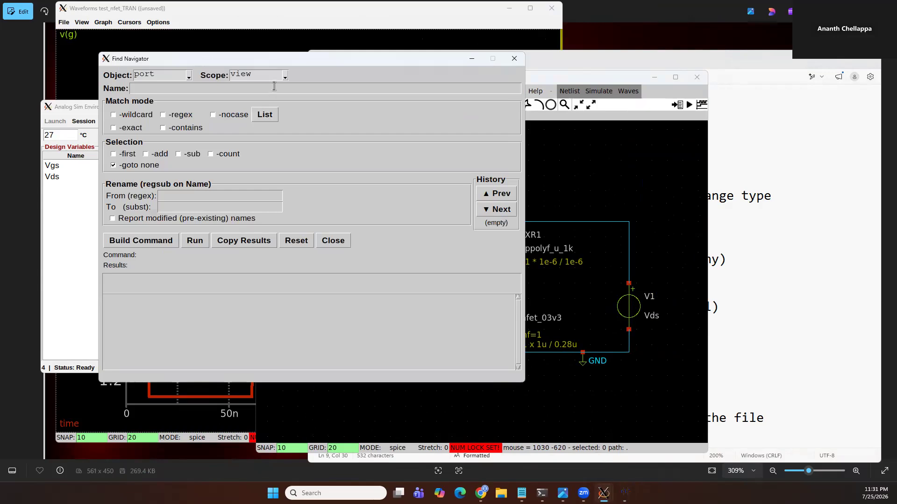
pyautogui.click(183, 77)
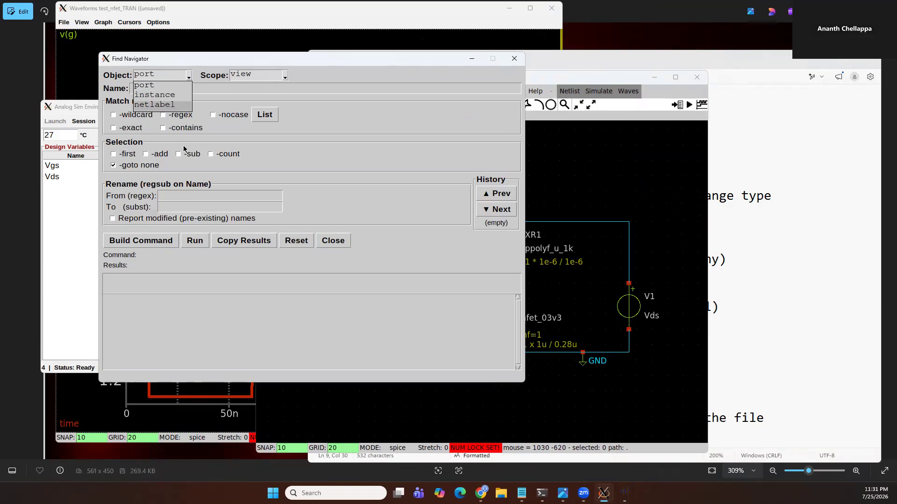
pyautogui.click(191, 302)
pyautogui.click(286, 77)
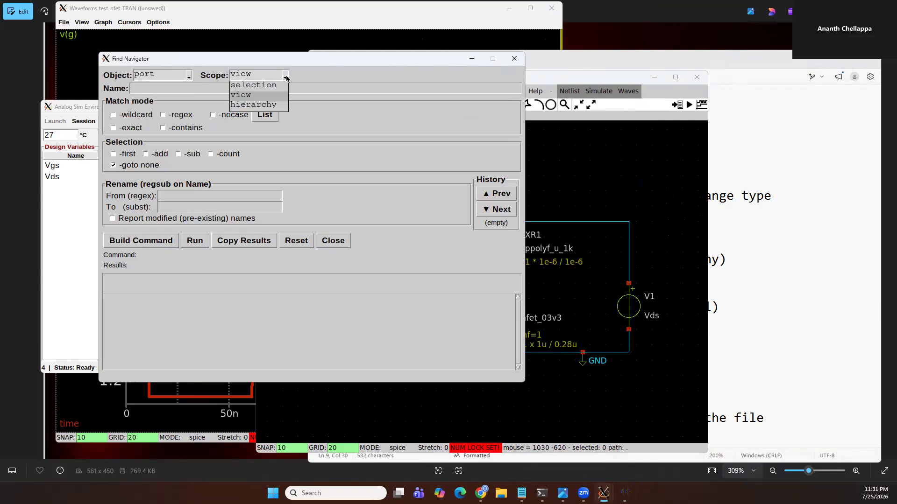
pyautogui.click(327, 78)
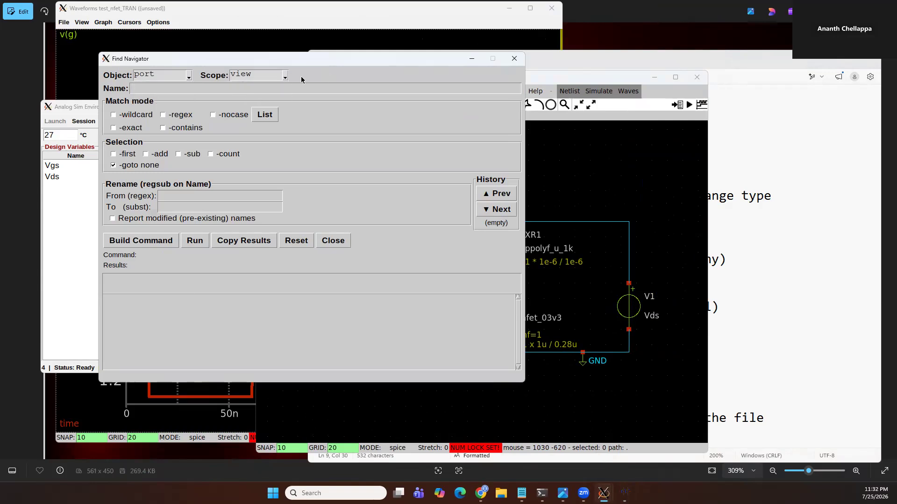
# Undo the deletion of the C and D pins in the schematic
pyautogui.click(628, 195)
pyautogui.press('u')
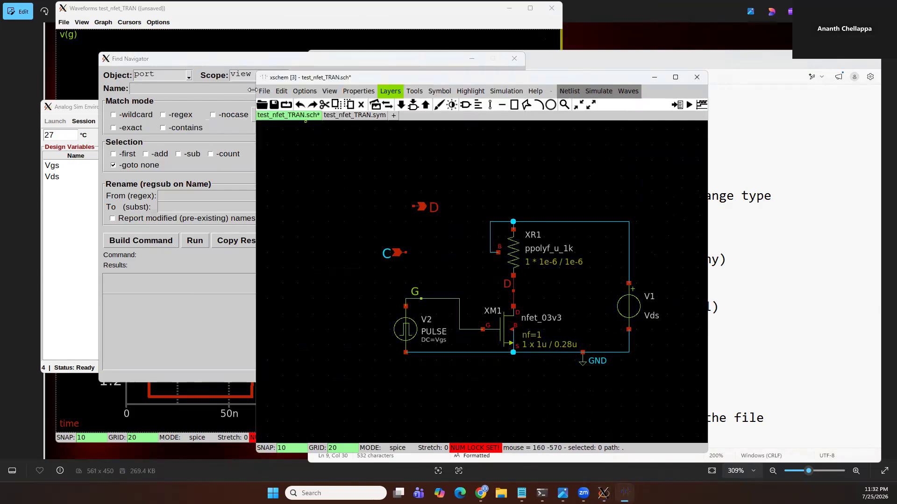
# List ports in view scope, then build and run the find port command
pyautogui.click(247, 59)
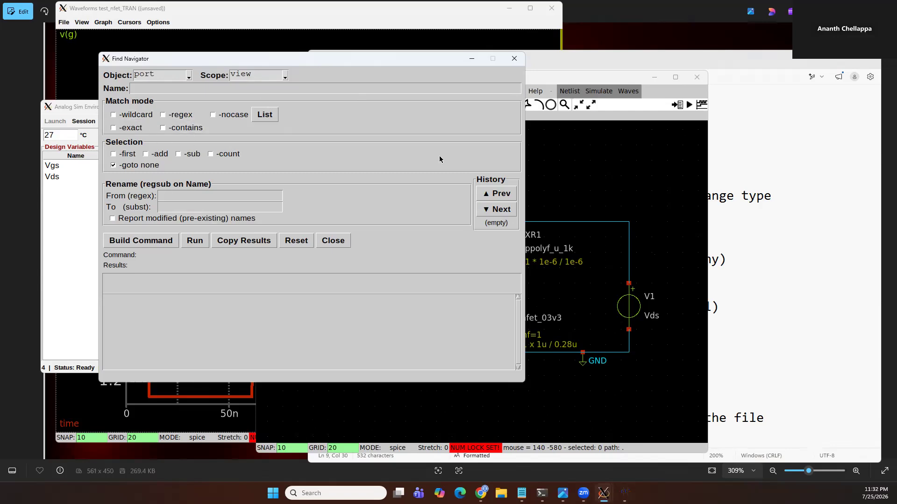
pyautogui.click(269, 118)
pyautogui.click(153, 245)
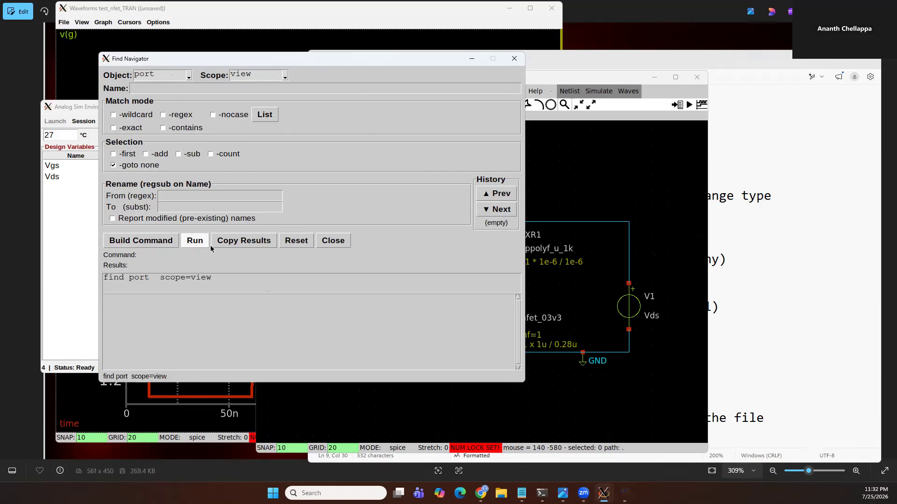
pyautogui.click(205, 242)
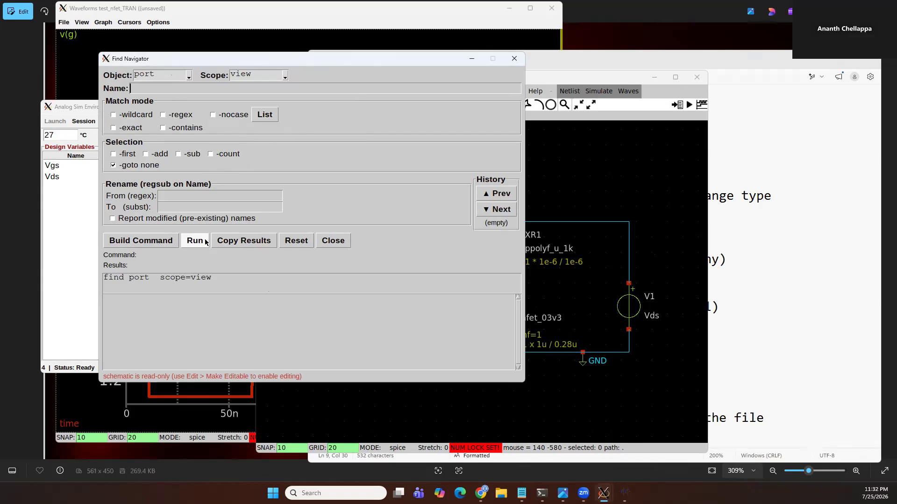
pyautogui.doubleClick(138, 278)
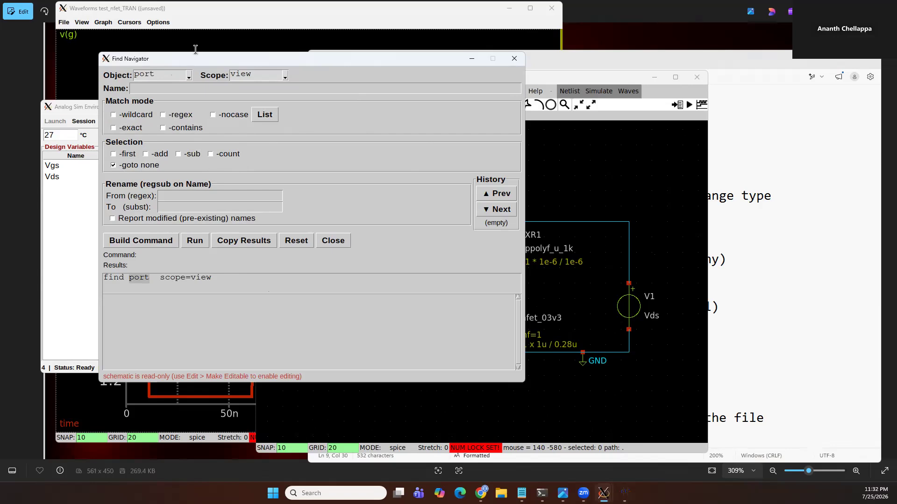
# Switch the search object to instance and list the matches
pyautogui.click(189, 77)
pyautogui.click(157, 96)
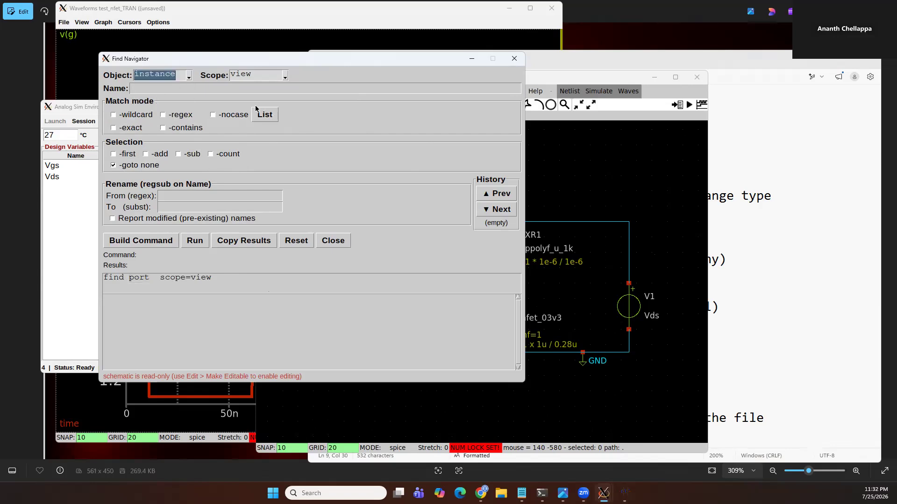
pyautogui.click(265, 115)
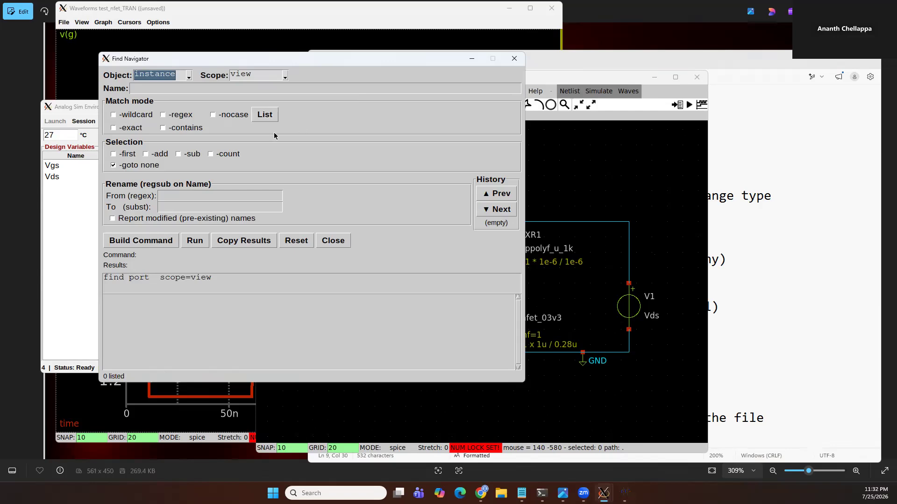
# Build and run a wildcard find for instances named * in view scope
pyautogui.click(140, 116)
pyautogui.click(154, 88)
pyautogui.write('*')
pyautogui.click(174, 243)
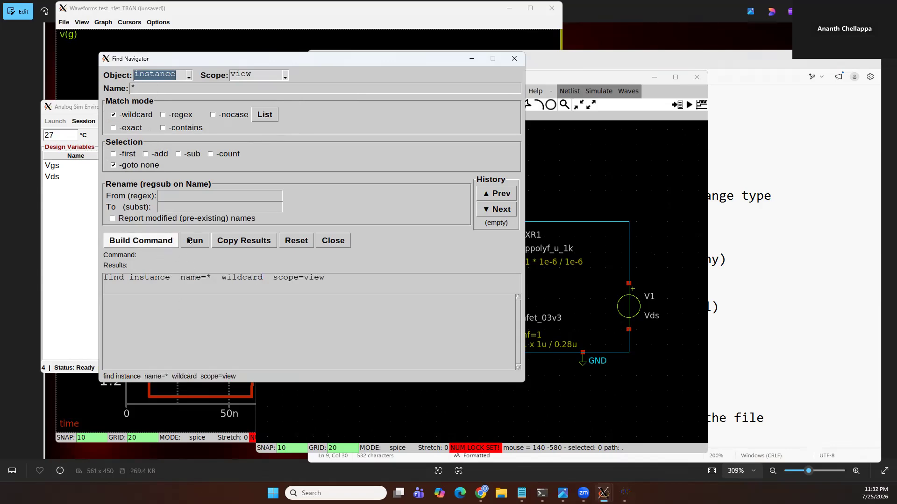
pyautogui.click(195, 243)
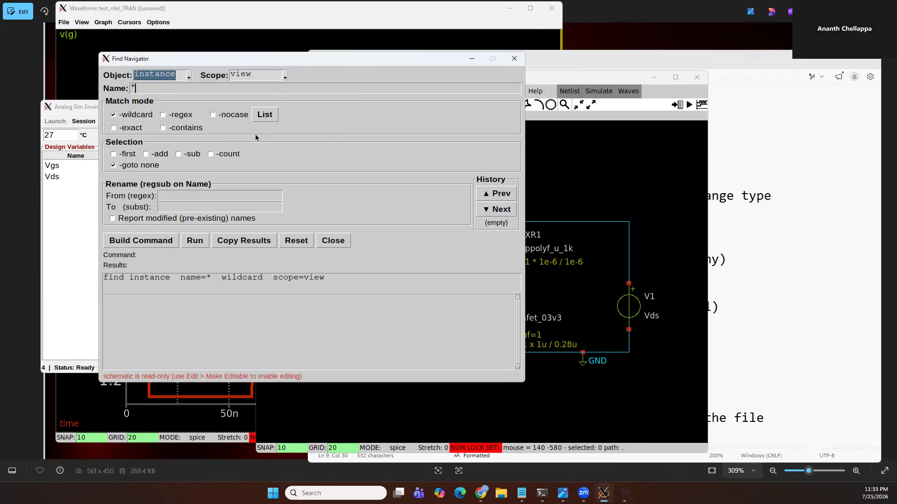
# Switch the search object to netlabel with wildcard off and an empty name, and list the matches
pyautogui.click(188, 76)
pyautogui.click(165, 109)
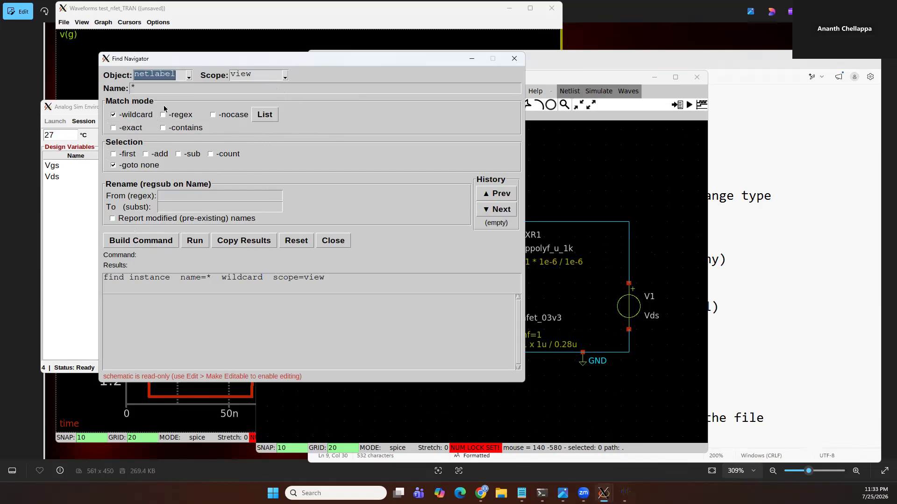
pyautogui.click(128, 116)
pyautogui.click(131, 86)
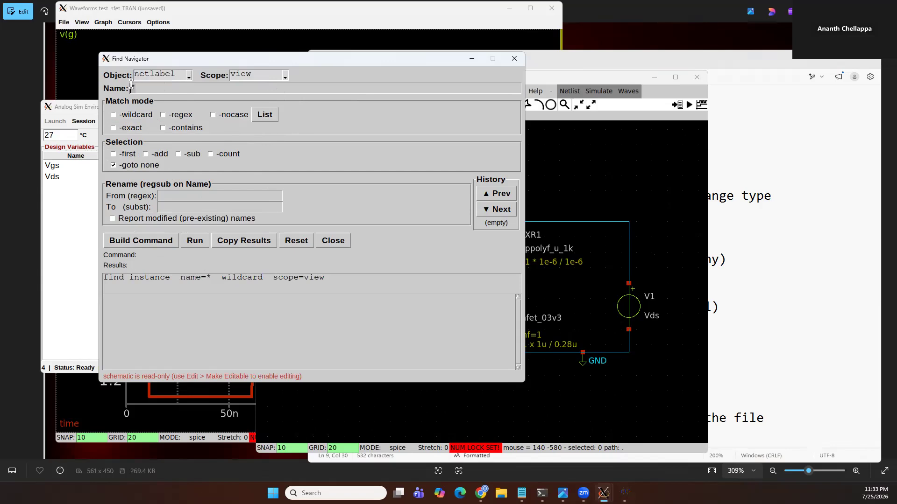
pyautogui.click(265, 116)
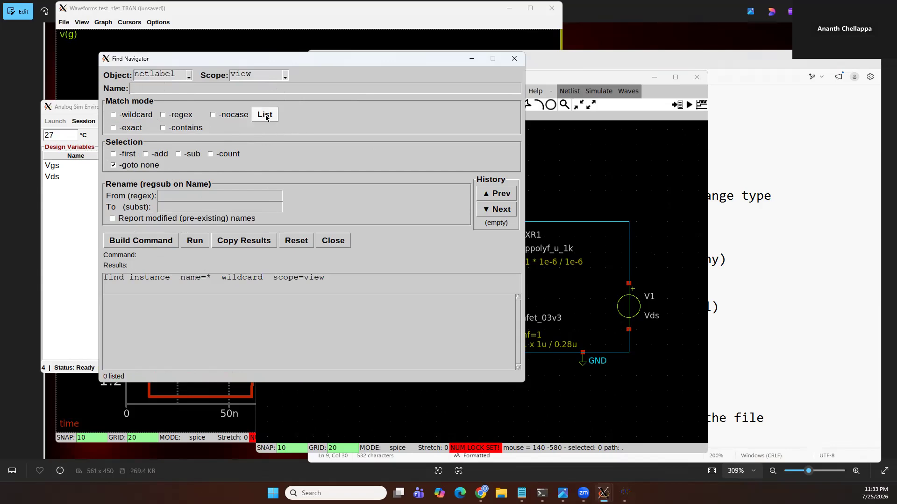
pyautogui.click(267, 117)
pyautogui.click(268, 118)
# Build and run the find netlabel command in view scope, check the schematic, and close the Find Navigator
pyautogui.click(283, 76)
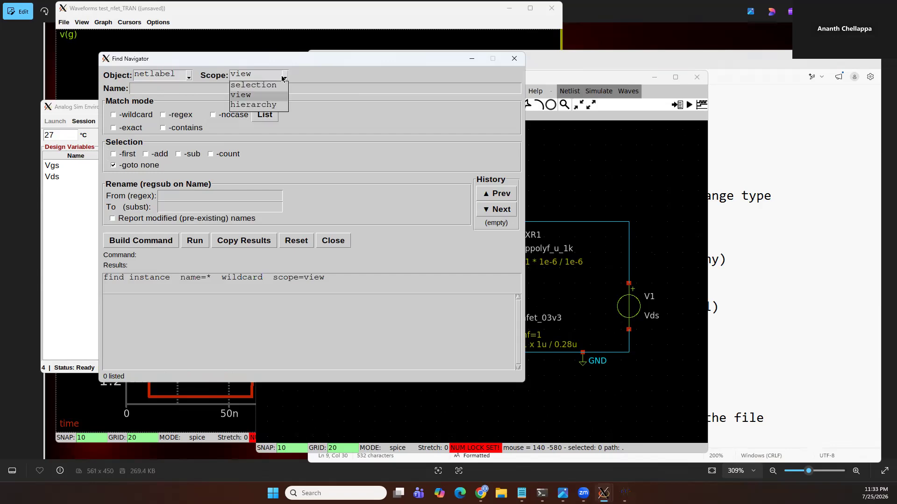
pyautogui.click(385, 119)
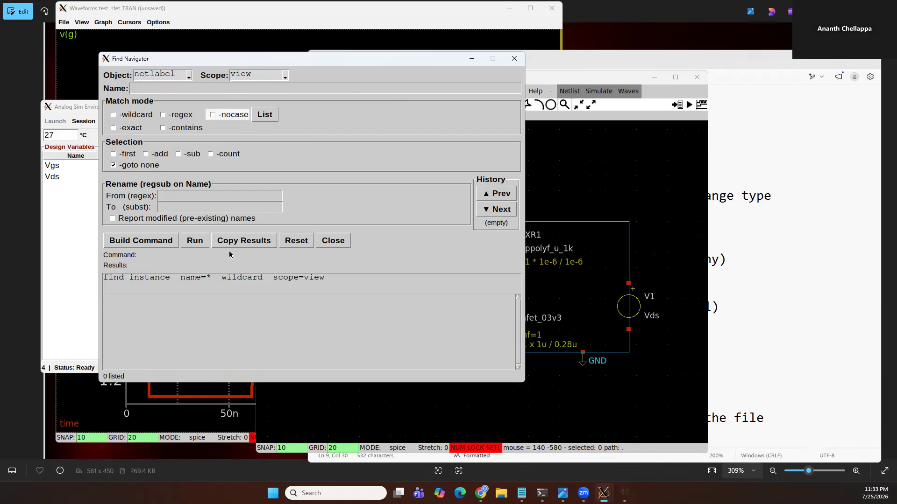
pyautogui.click(156, 242)
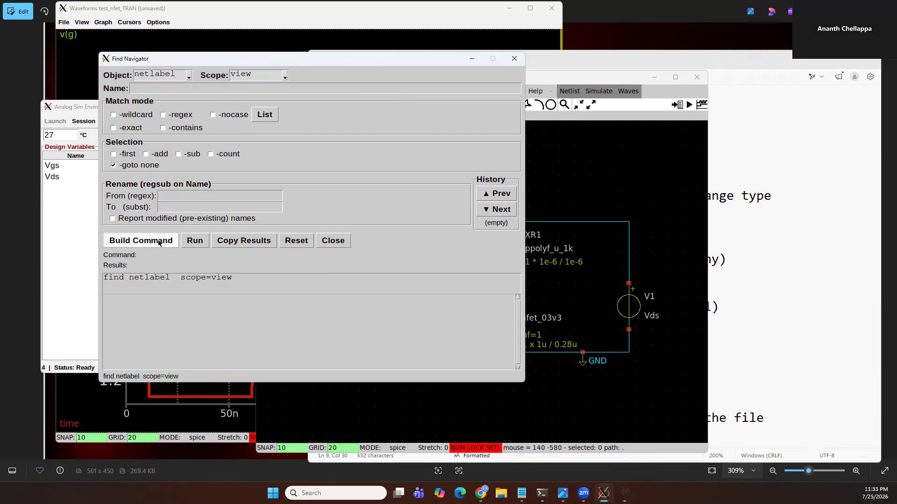
pyautogui.click(199, 241)
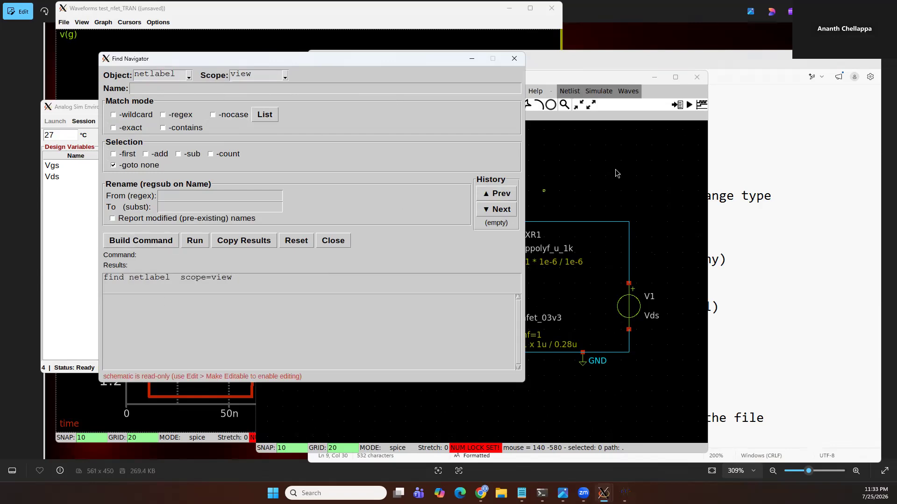
pyautogui.click(629, 168)
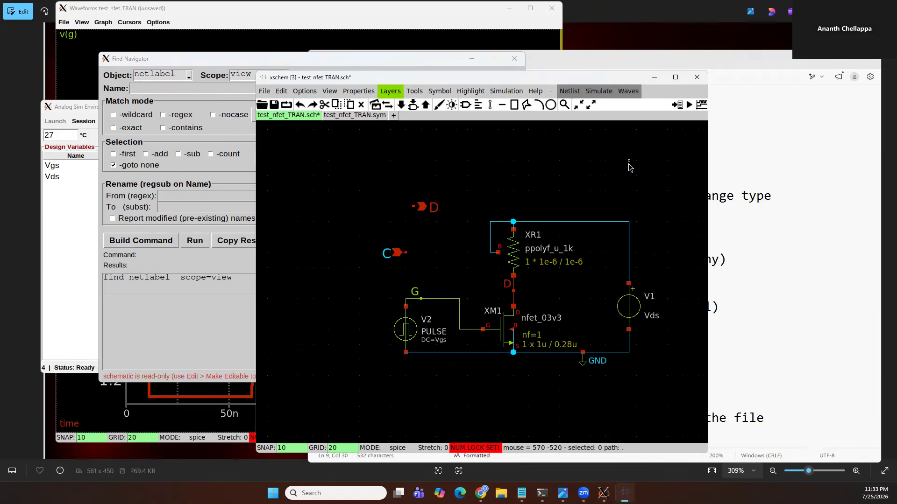
pyautogui.click(180, 335)
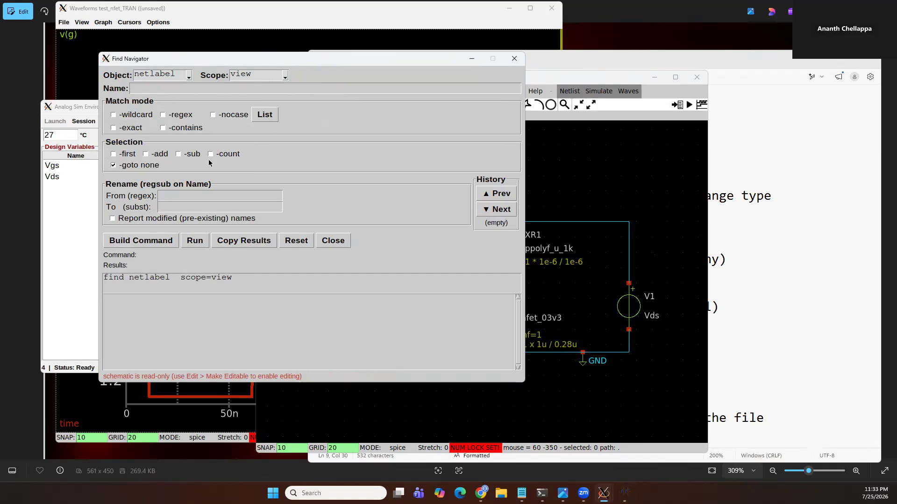
pyautogui.click(335, 241)
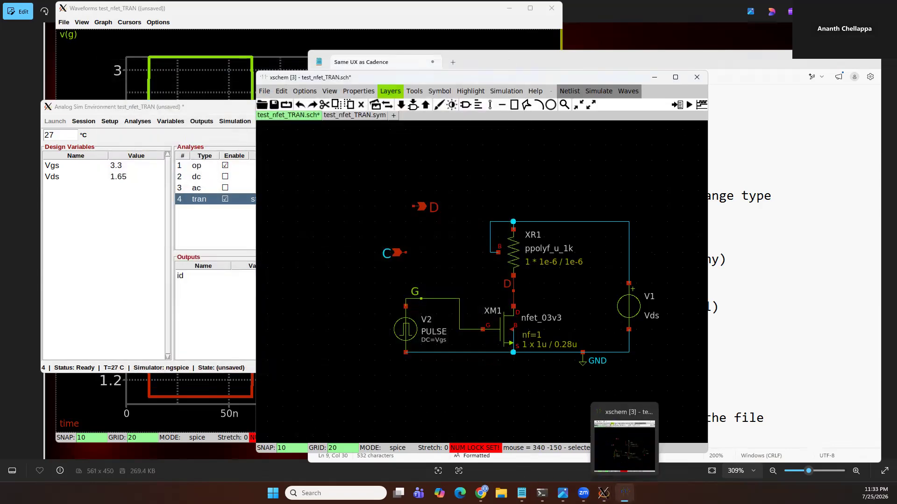
# Close the waveform viewer and save the test_nfet_TRAN schematic
pyautogui.click(192, 63)
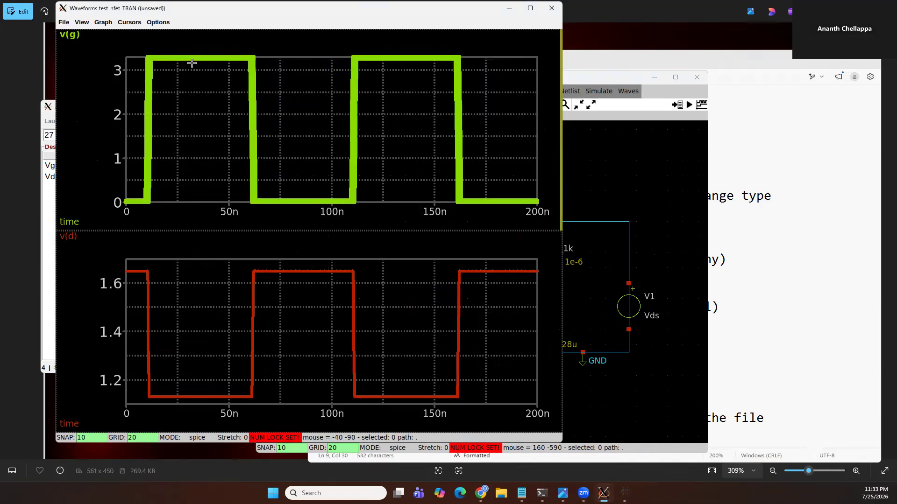
pyautogui.hotkey('ctrl', 'w')
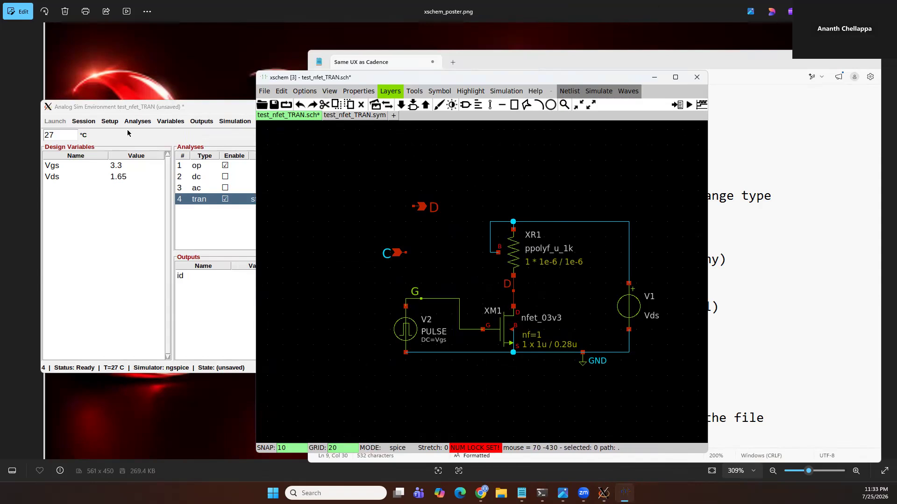
pyautogui.click(85, 122)
pyautogui.click(90, 135)
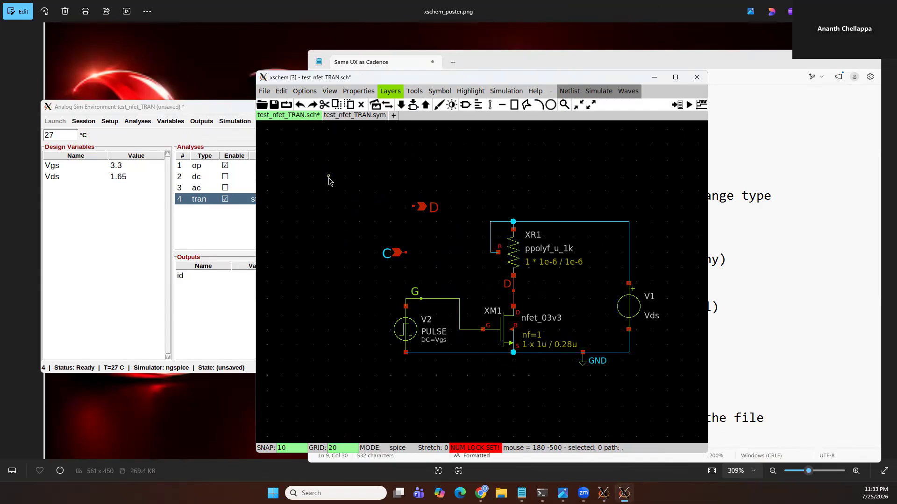
pyautogui.hotkey('ctrl', 's')
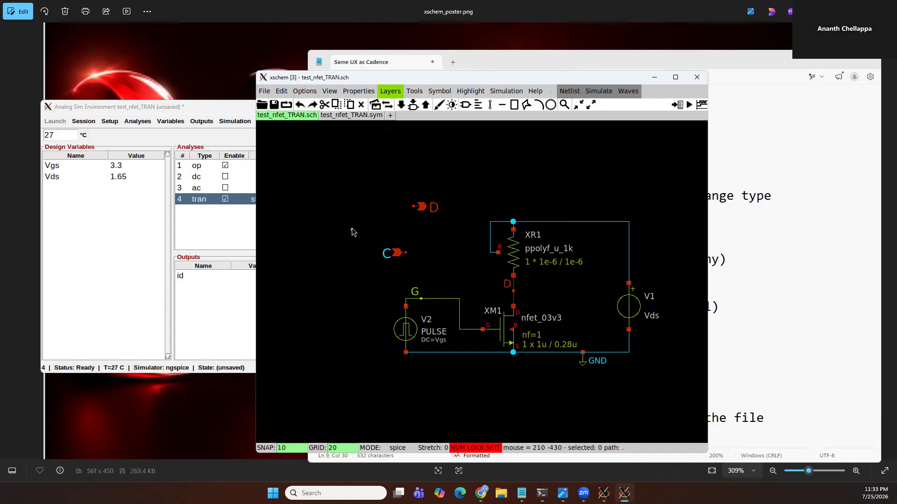
# Reopen the Find Navigator and list the ports in view scope
pyautogui.press('a')
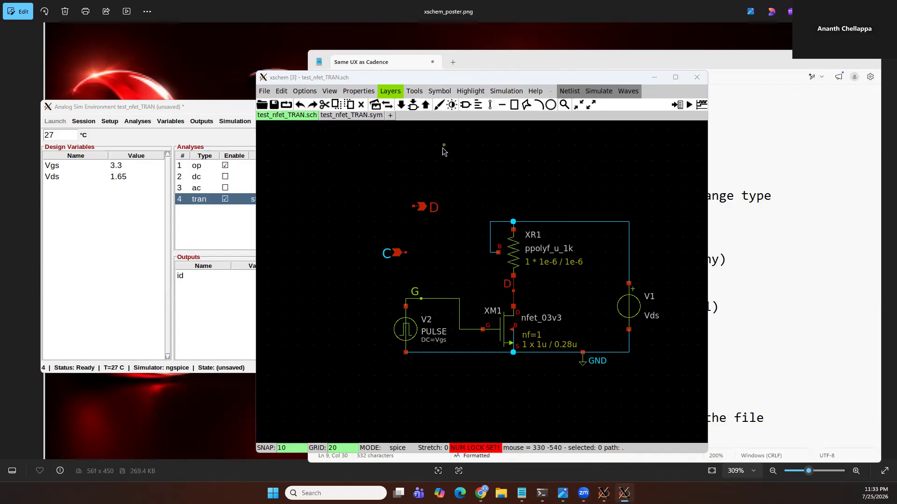
pyautogui.moveTo(896, 41); pyautogui.dragTo(315, 86)
pyautogui.click(173, 107)
pyautogui.click(142, 133)
pyautogui.click(251, 141)
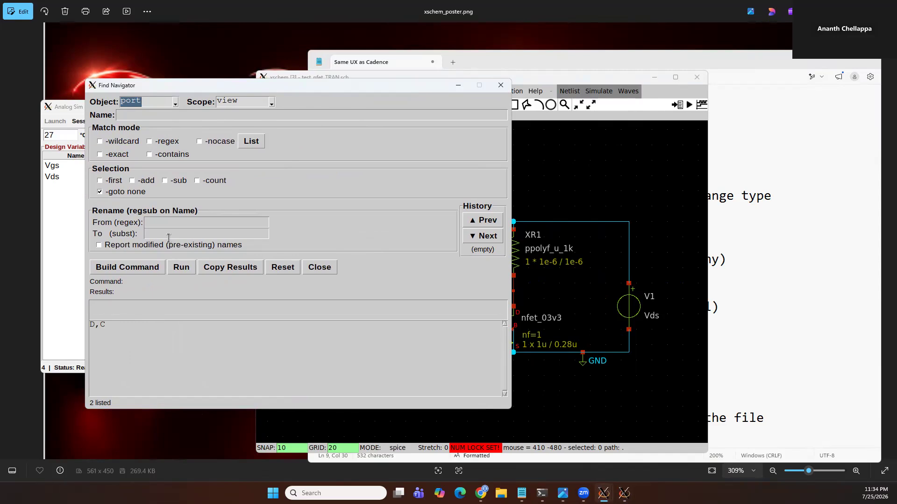
# Switch the search object to instance, run the search and list the instances
pyautogui.click(174, 103)
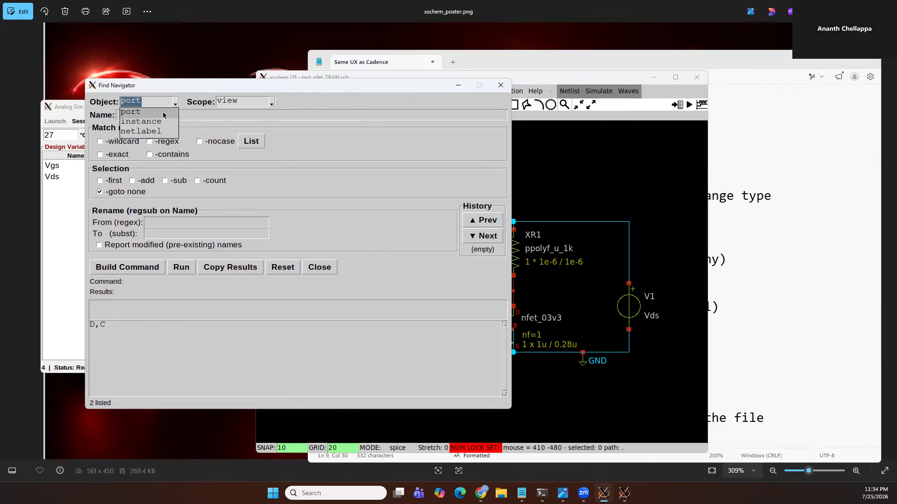
pyautogui.click(155, 122)
pyautogui.click(182, 268)
pyautogui.click(251, 142)
# Switch the search object to netlabel and list the net labels
pyautogui.click(175, 102)
pyautogui.click(140, 122)
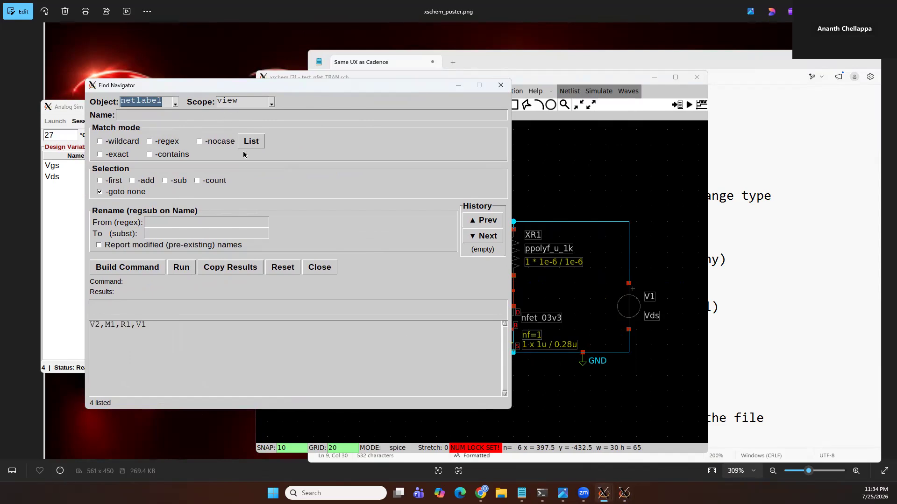
pyautogui.click(249, 146)
# Find instances whose name contains R in view scope, then close the Find Navigator
pyautogui.click(603, 194)
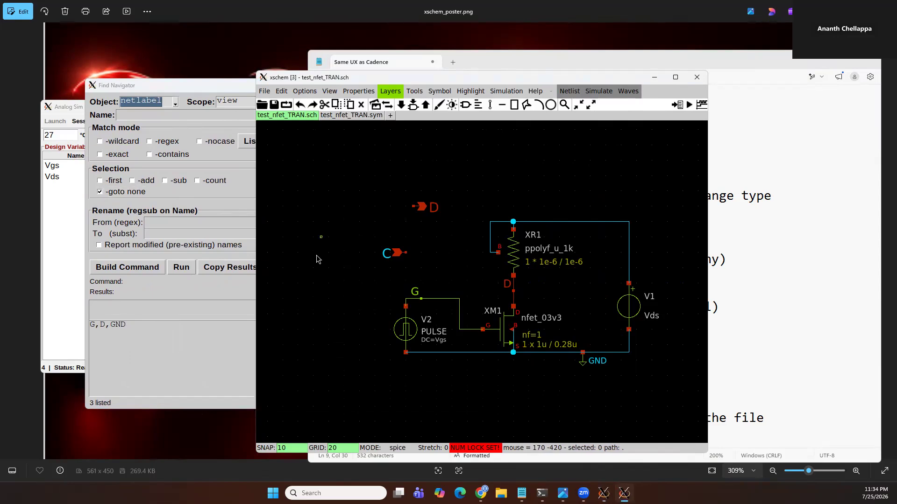
pyautogui.click(173, 376)
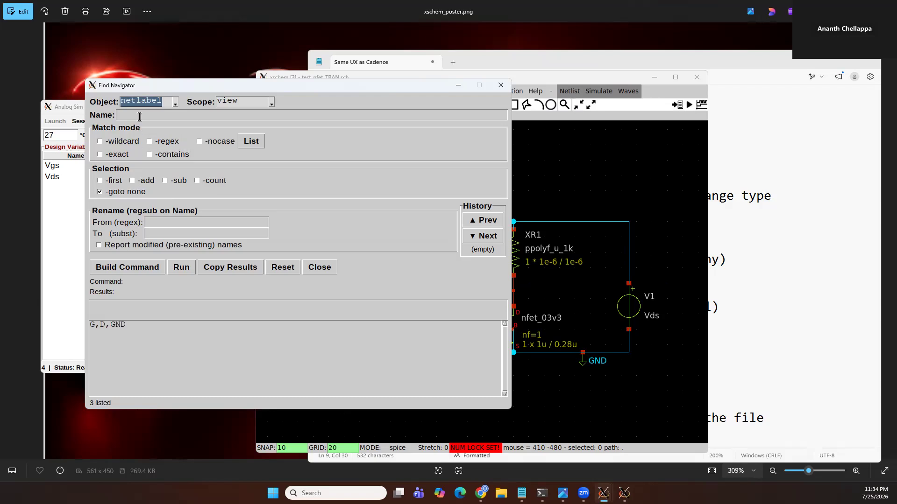
pyautogui.click(175, 102)
pyautogui.click(150, 114)
pyautogui.write('R')
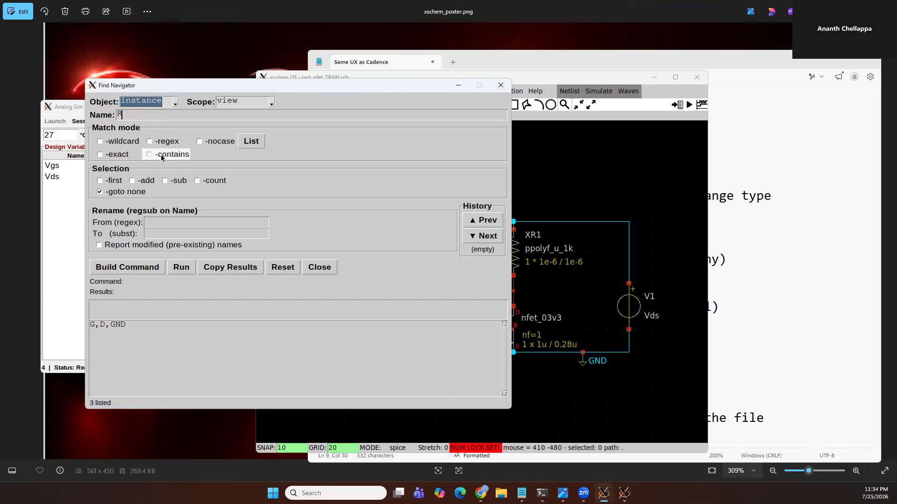
pyautogui.click(255, 145)
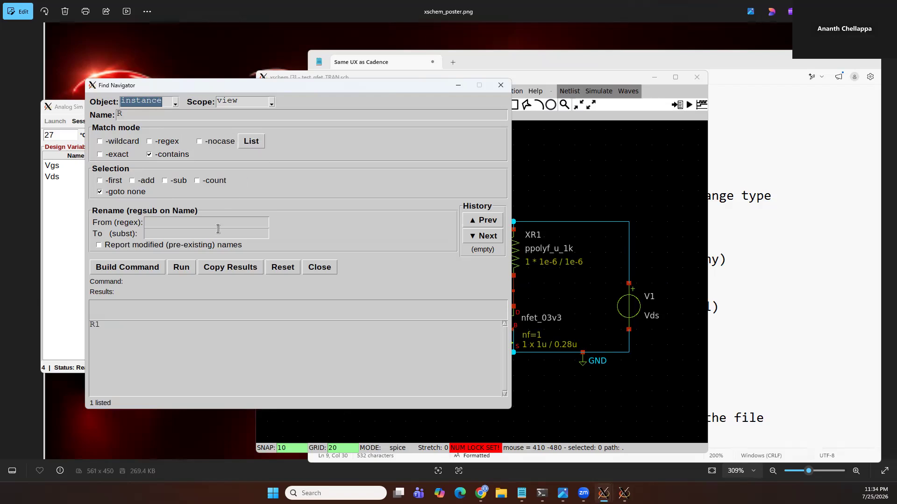
pyautogui.click(161, 233)
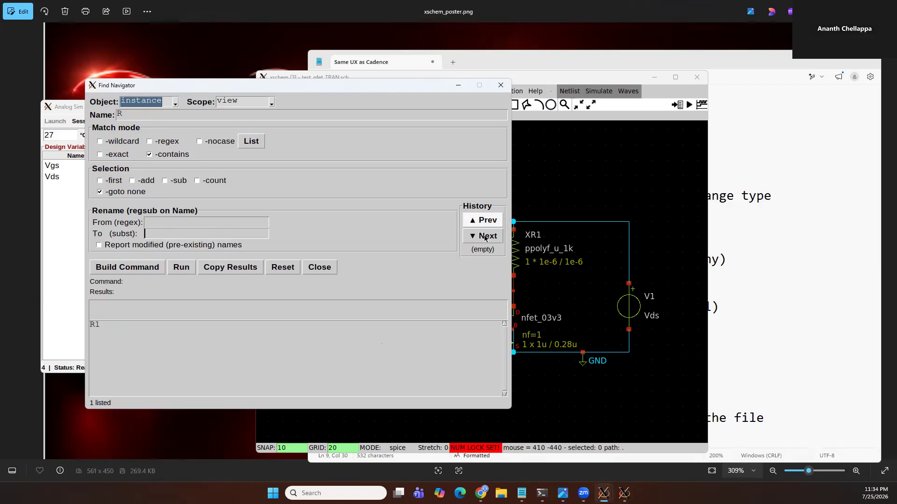
pyautogui.click(320, 267)
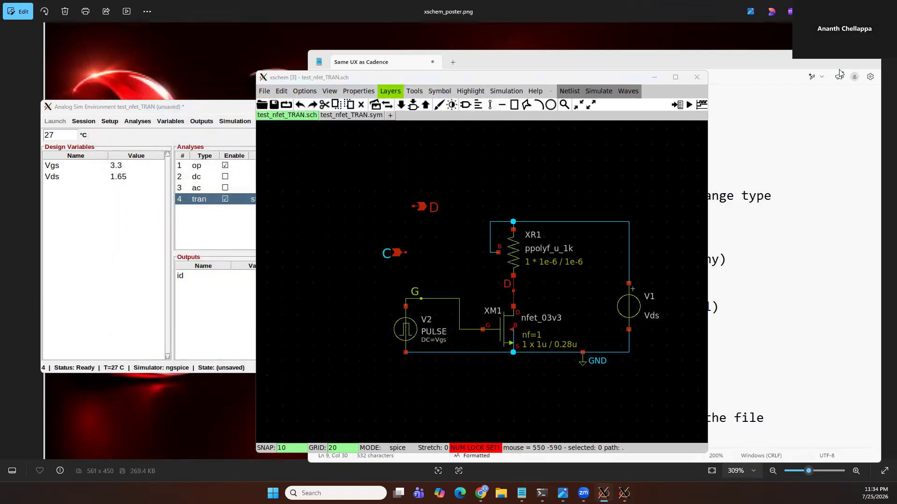
# Open the Instance Update dialog, examine its scope options, and close it
pyautogui.hotkey('ctrl', 'u')
pyautogui.keyDown('alt'); pyautogui.moveTo(278, 330); pyautogui.dragTo(164, 333); pyautogui.keyUp('alt')
pyautogui.click(440, 114)
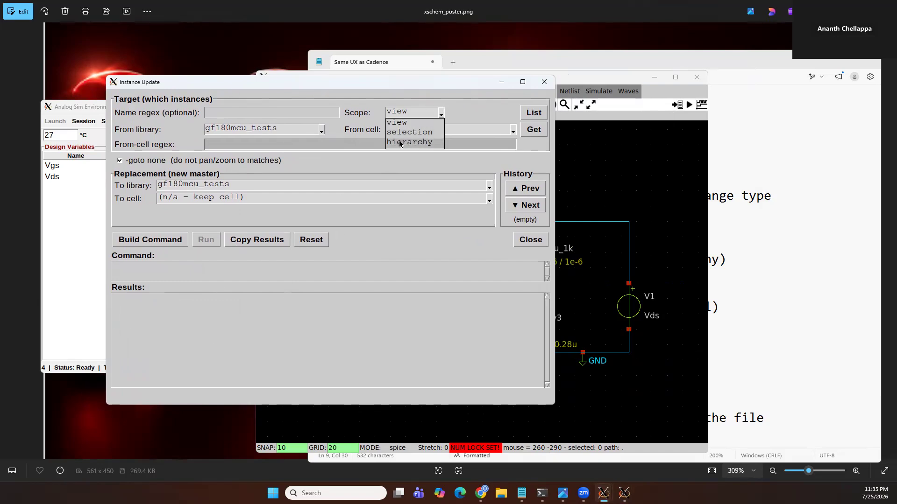
pyautogui.click(407, 122)
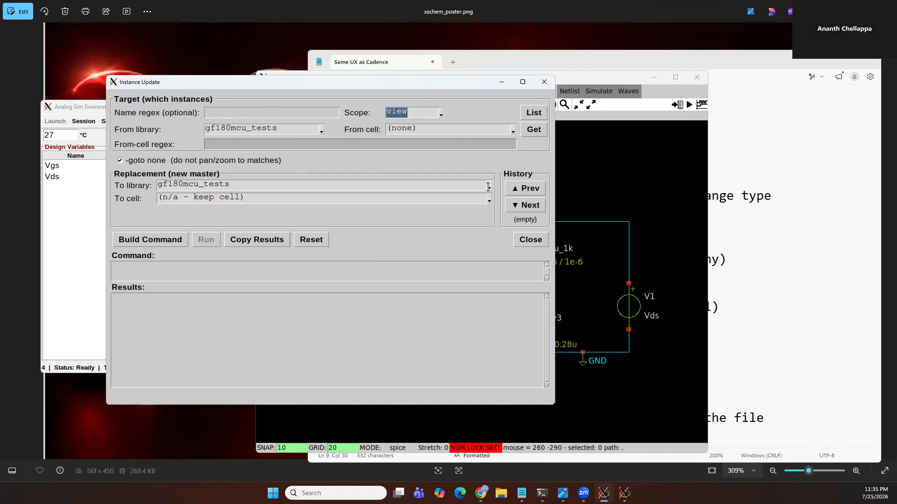
pyautogui.click(538, 242)
# Switch to the PowerShell terminal, clear it, list tools/migrate/, and highlight the ase_migrate script and its README
pyautogui.click(769, 271)
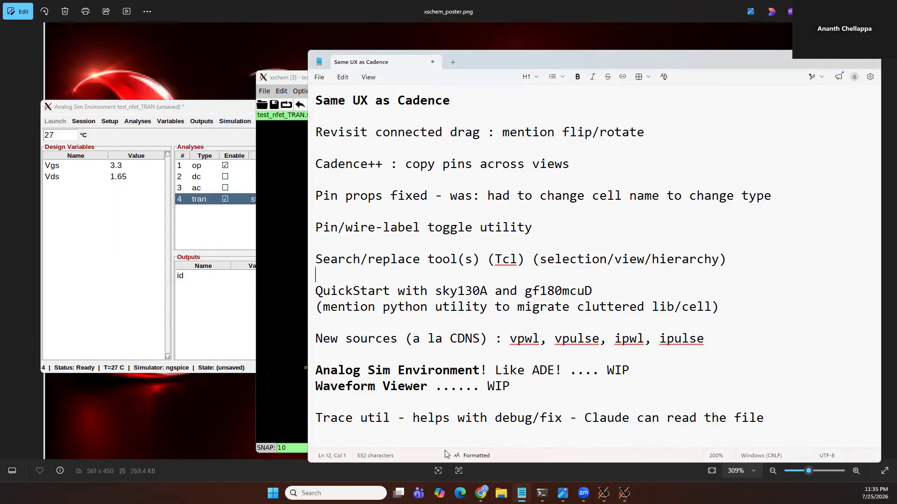
pyautogui.moveTo(604, 494)
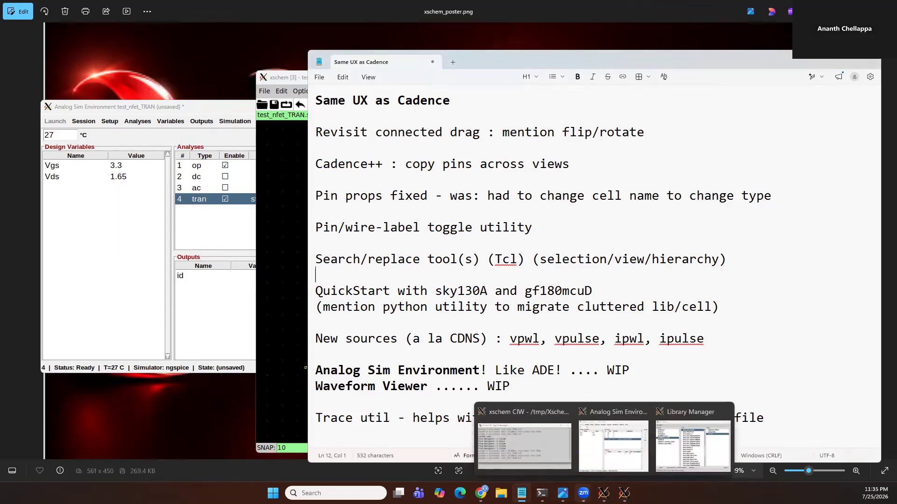
pyautogui.click(542, 493)
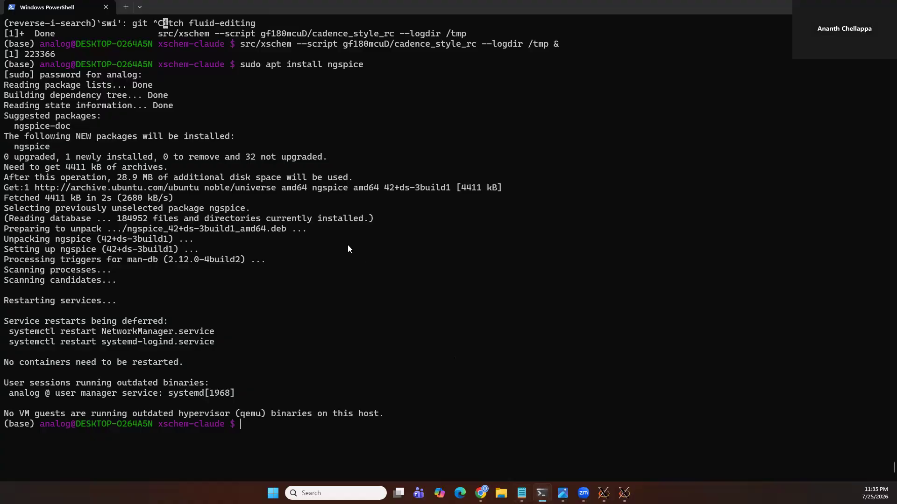
pyautogui.hotkey('ctrl', 'l')
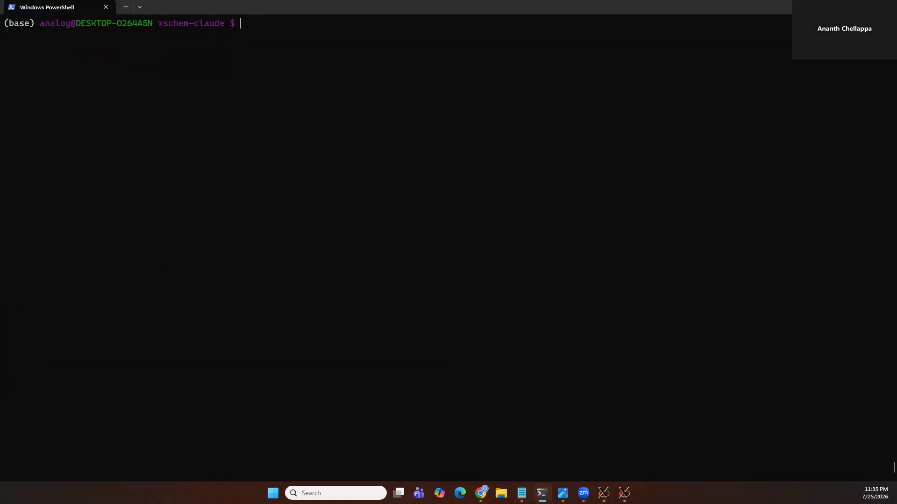
pyautogui.write('ls tools/migrate/')
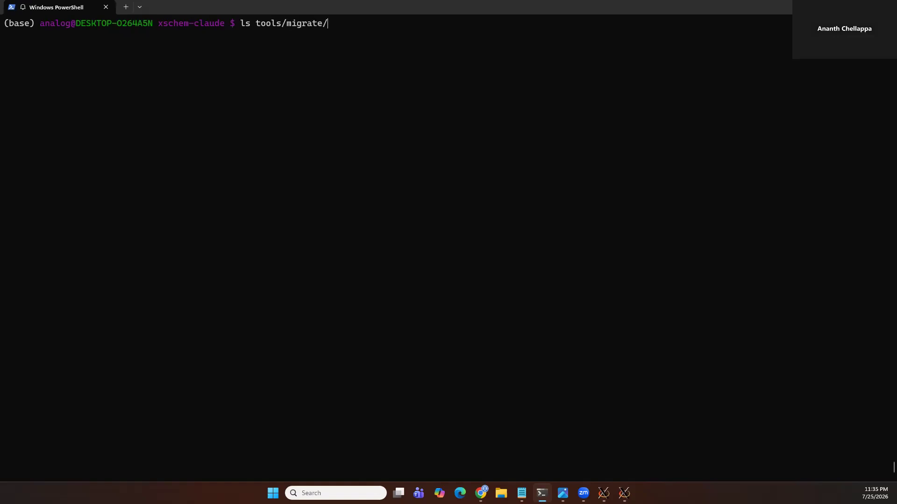
pyautogui.press('Return')
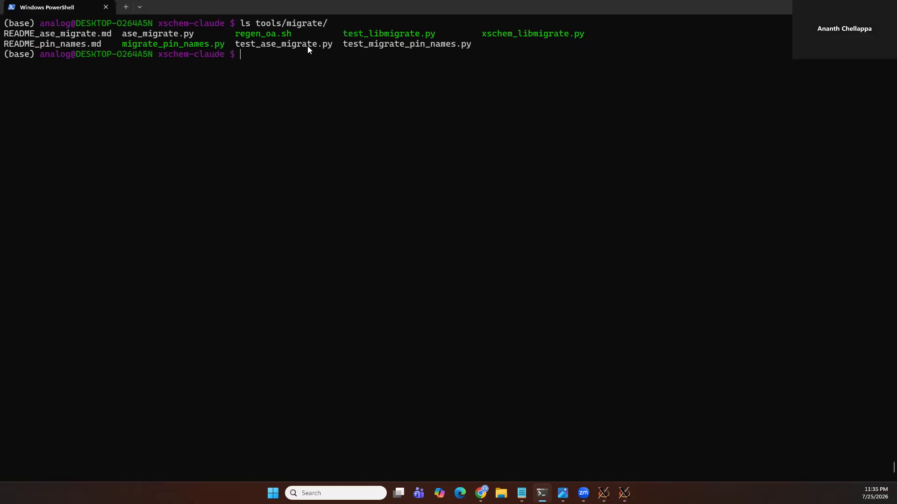
pyautogui.doubleClick(170, 31)
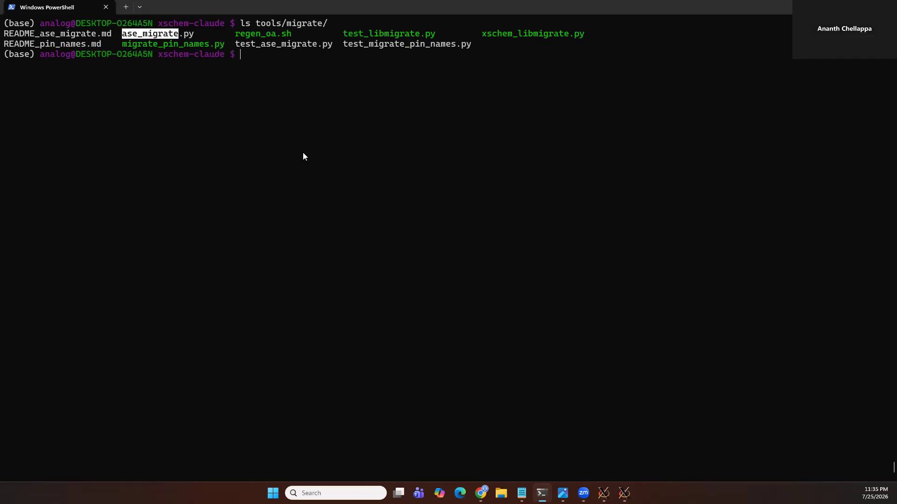
pyautogui.doubleClick(94, 34)
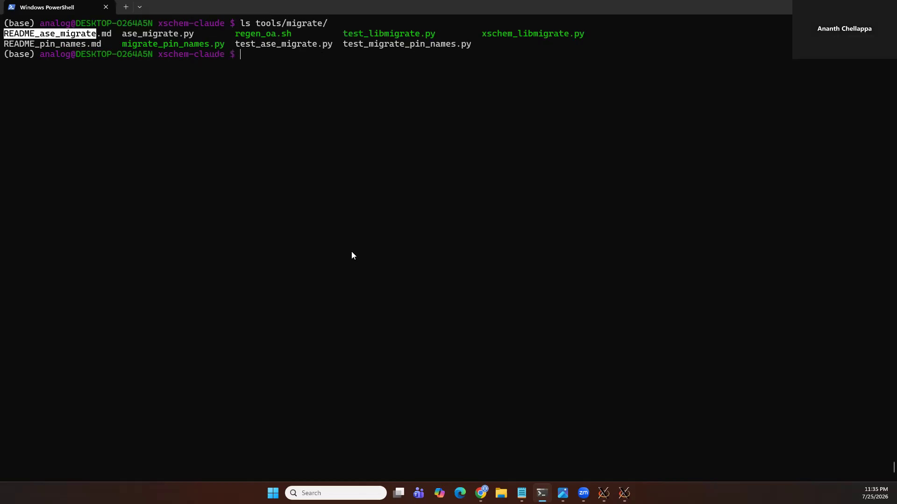
# Return to the notes and highlight the vpwl and ipwl names in the new sources line
pyautogui.hotkey('alt', 'Tab')
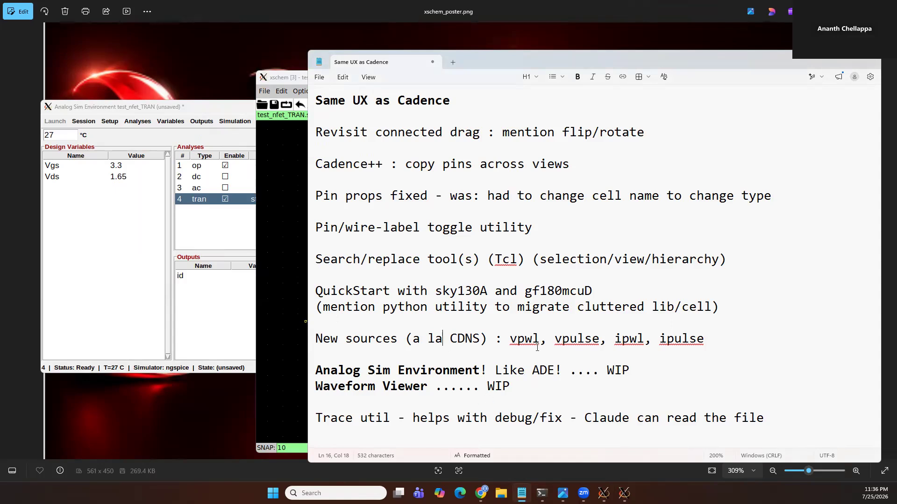
pyautogui.doubleClick(519, 339)
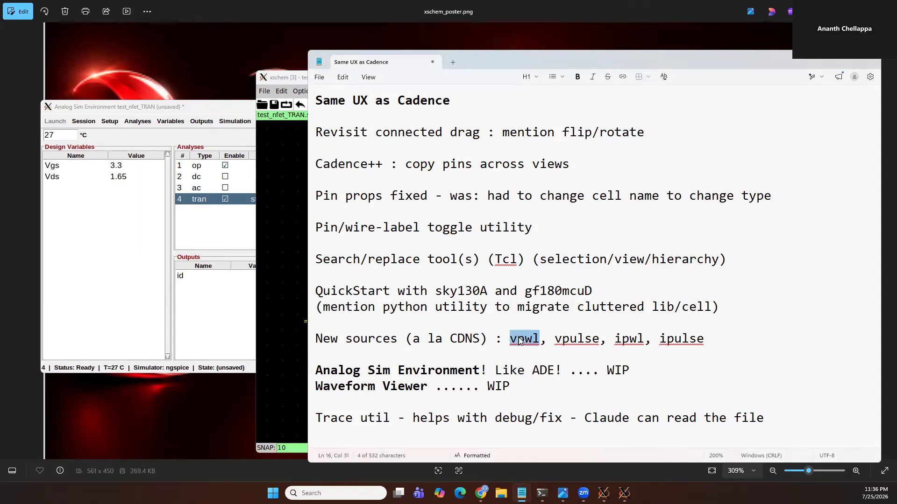
pyautogui.click(637, 335)
pyautogui.doubleClick(637, 337)
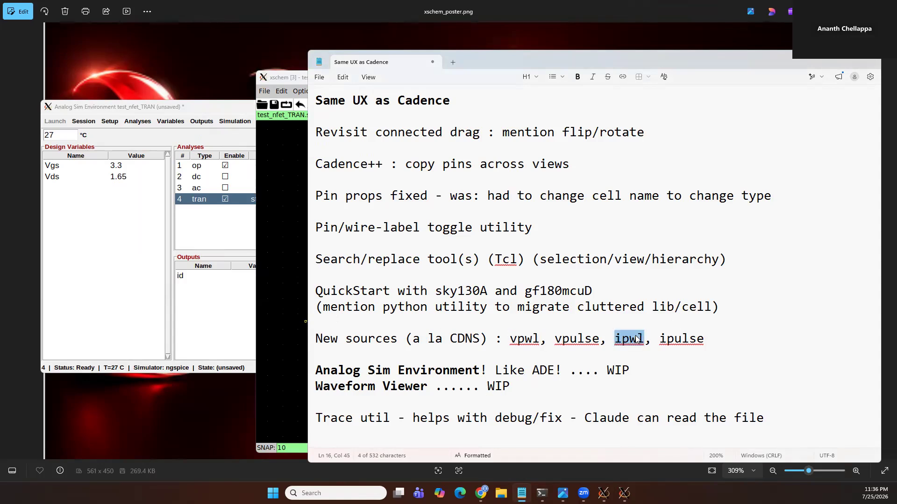